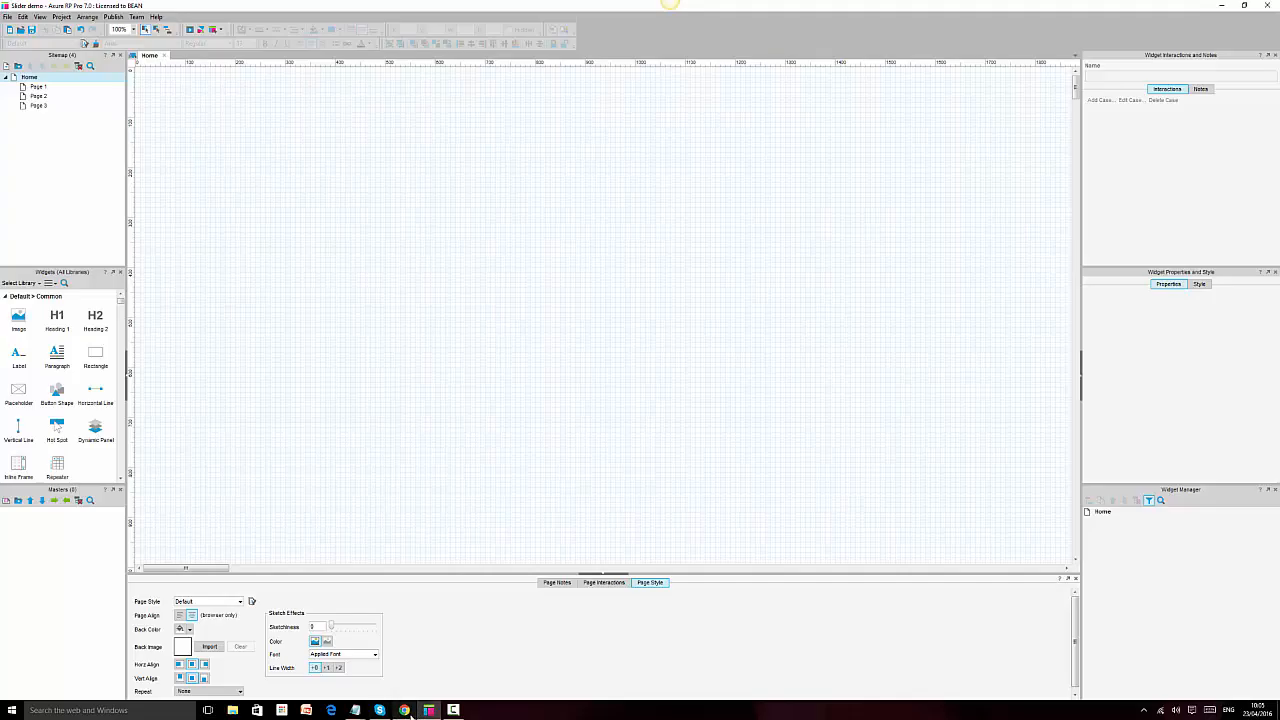
Switch to Chrome and page back and forth through the hero slider on the adidas home page
click(406, 711)
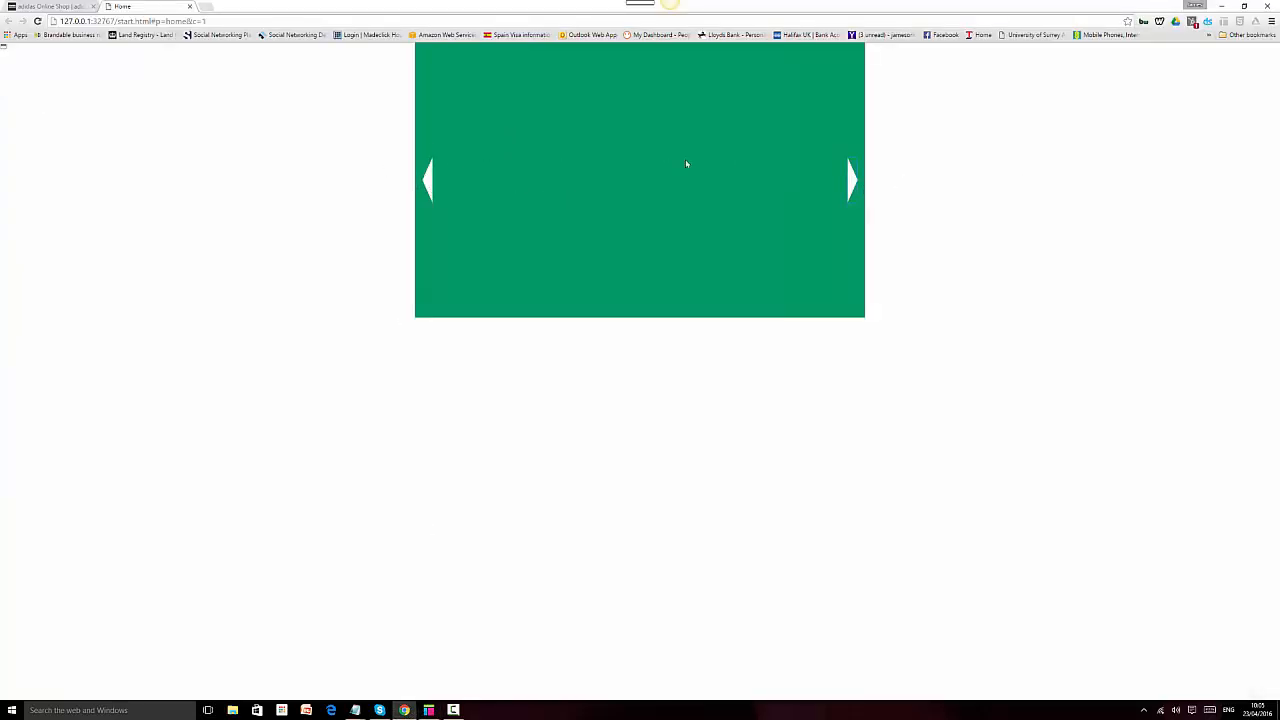
click(48, 5)
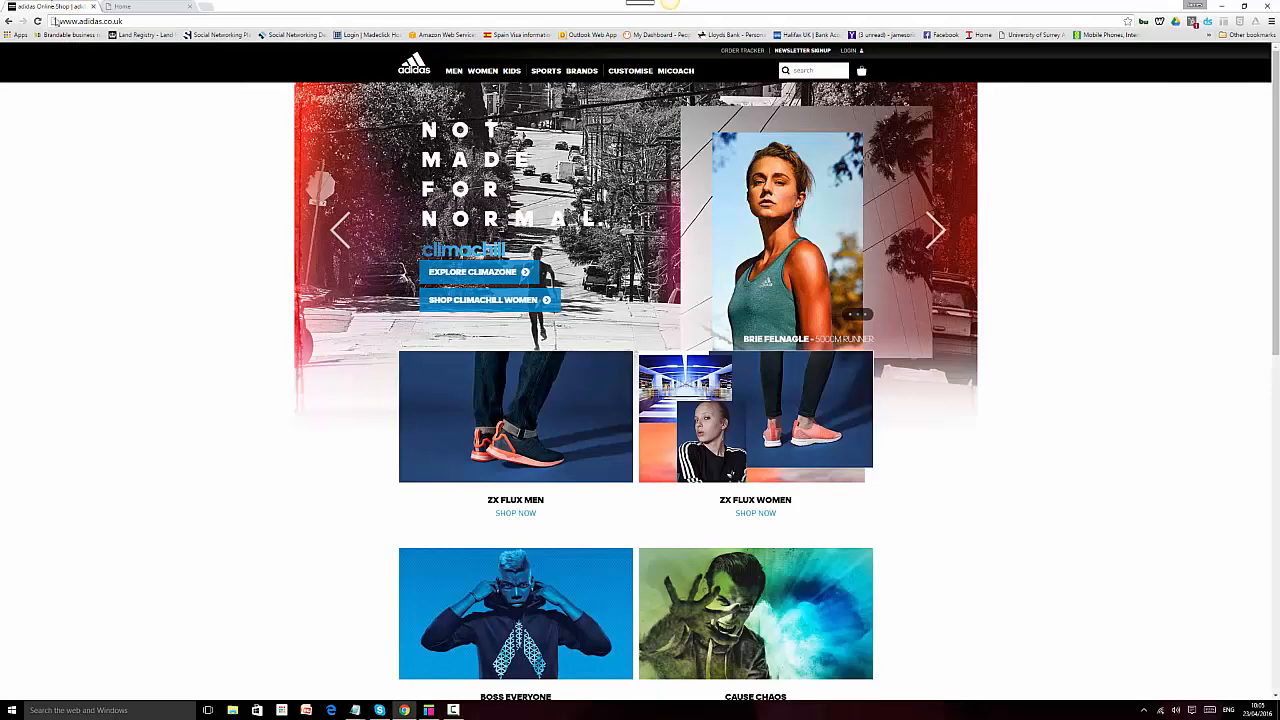
click(332, 234)
click(335, 234)
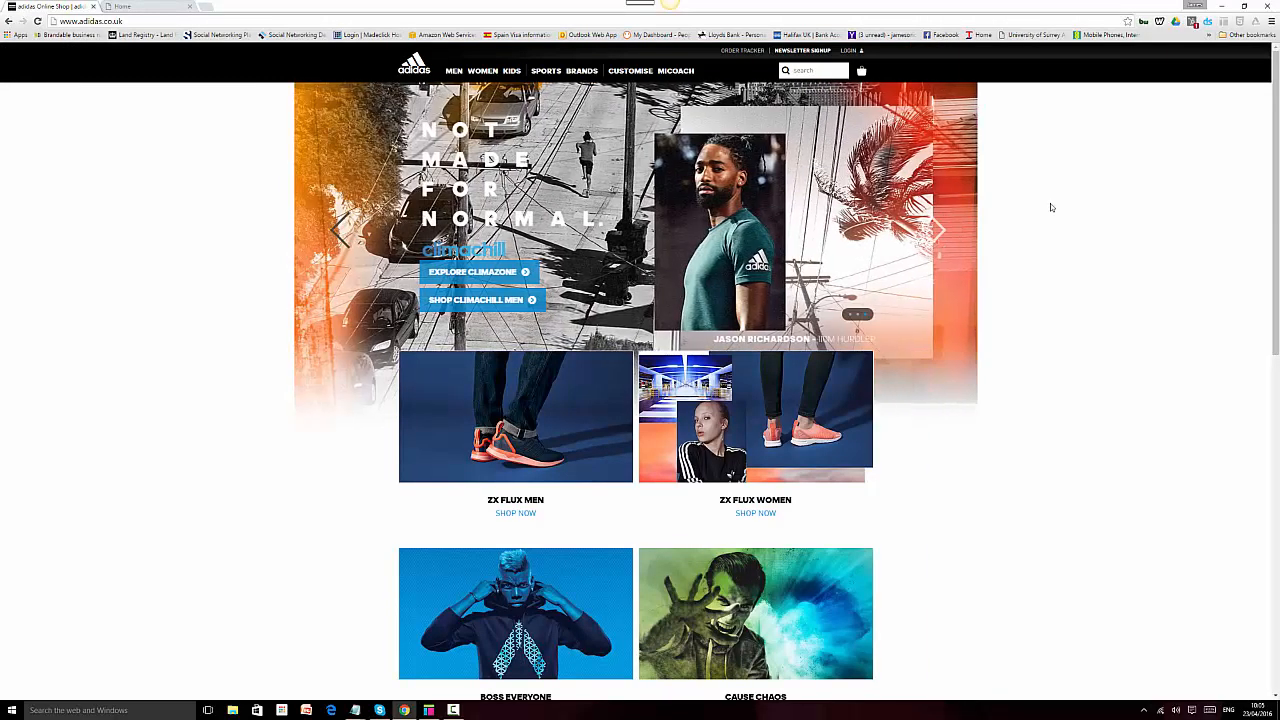
click(938, 233)
click(938, 233)
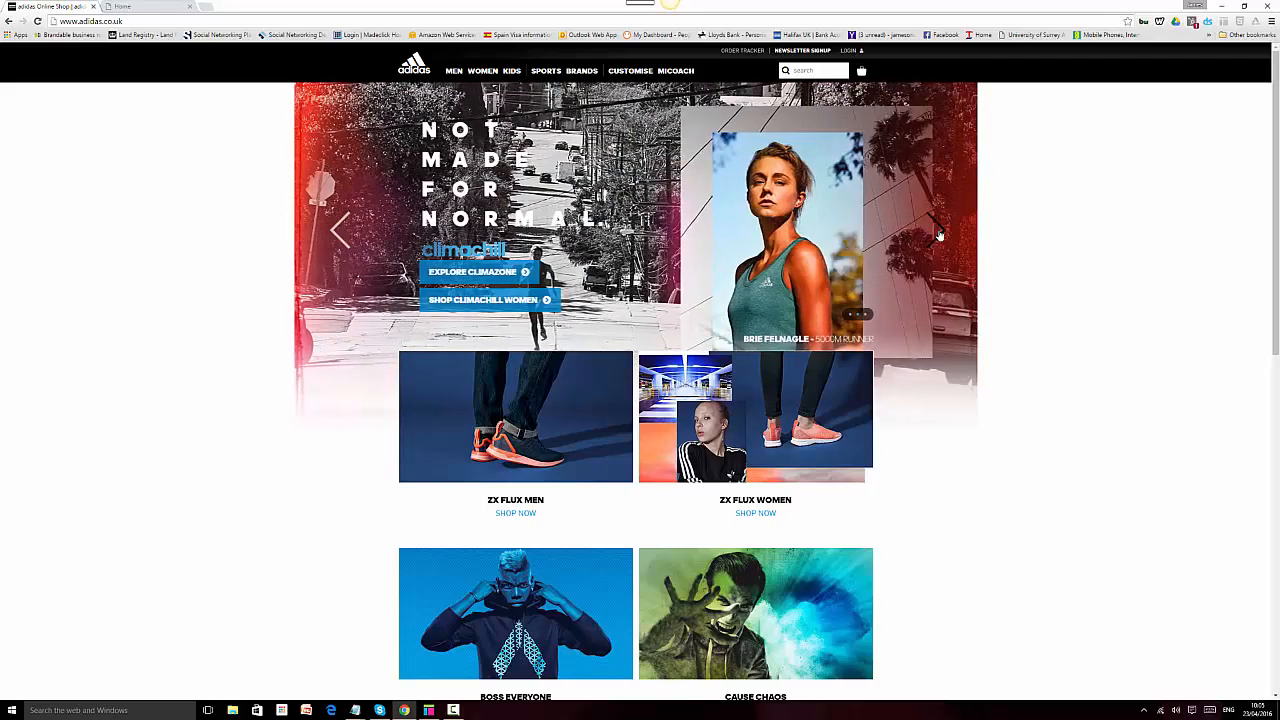
click(940, 234)
click(340, 234)
click(340, 234)
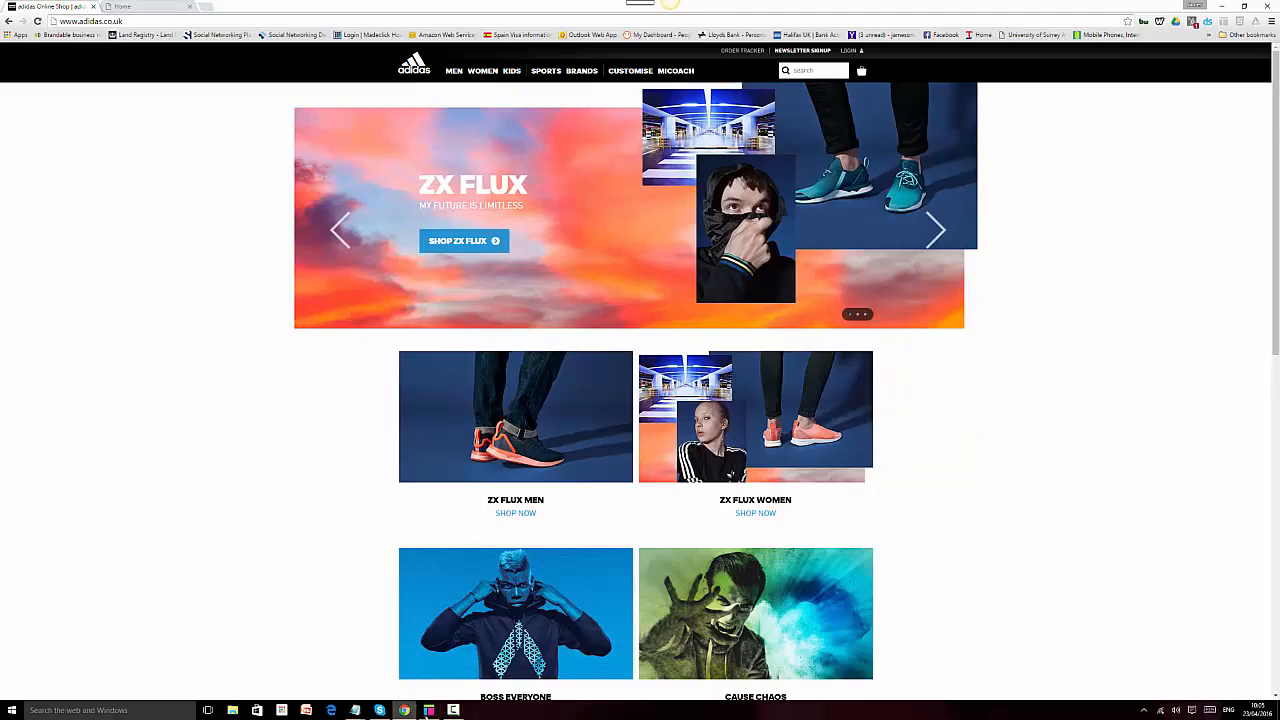
Return to Axure RP and draw a rectangle about 900 × 670 at the Home page's origin
click(430, 711)
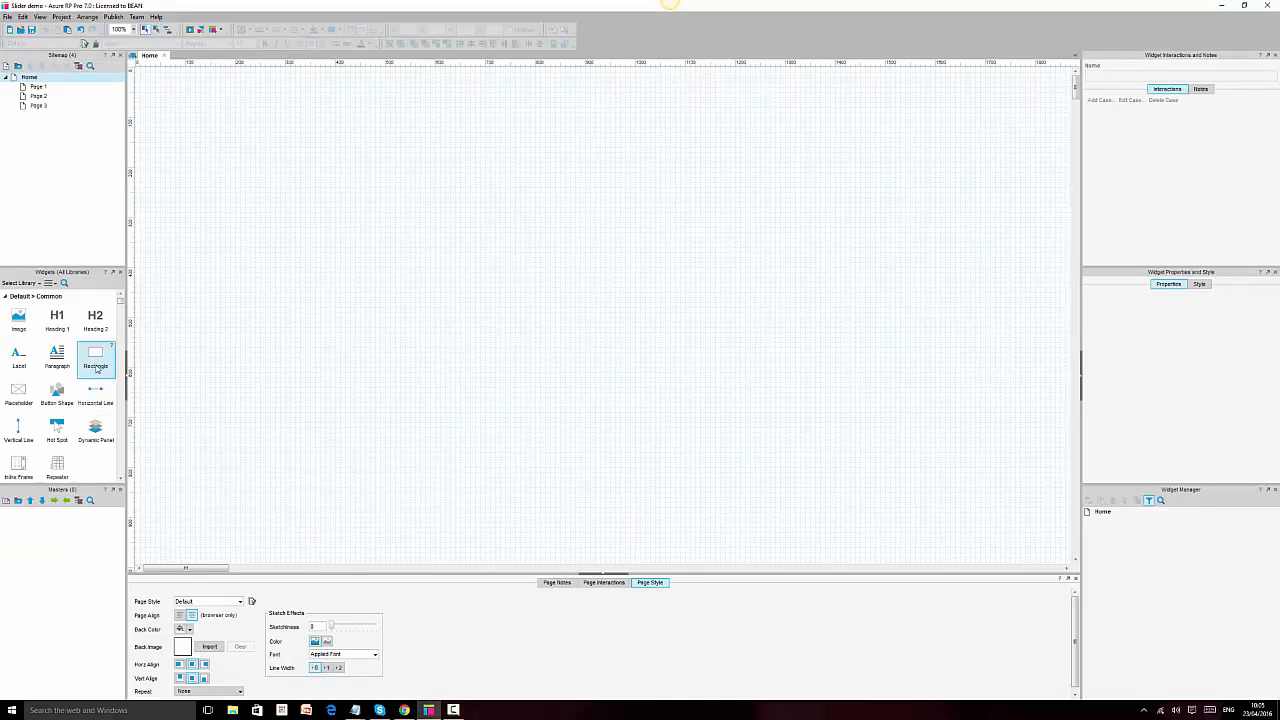
drag(97, 355, 135, 67)
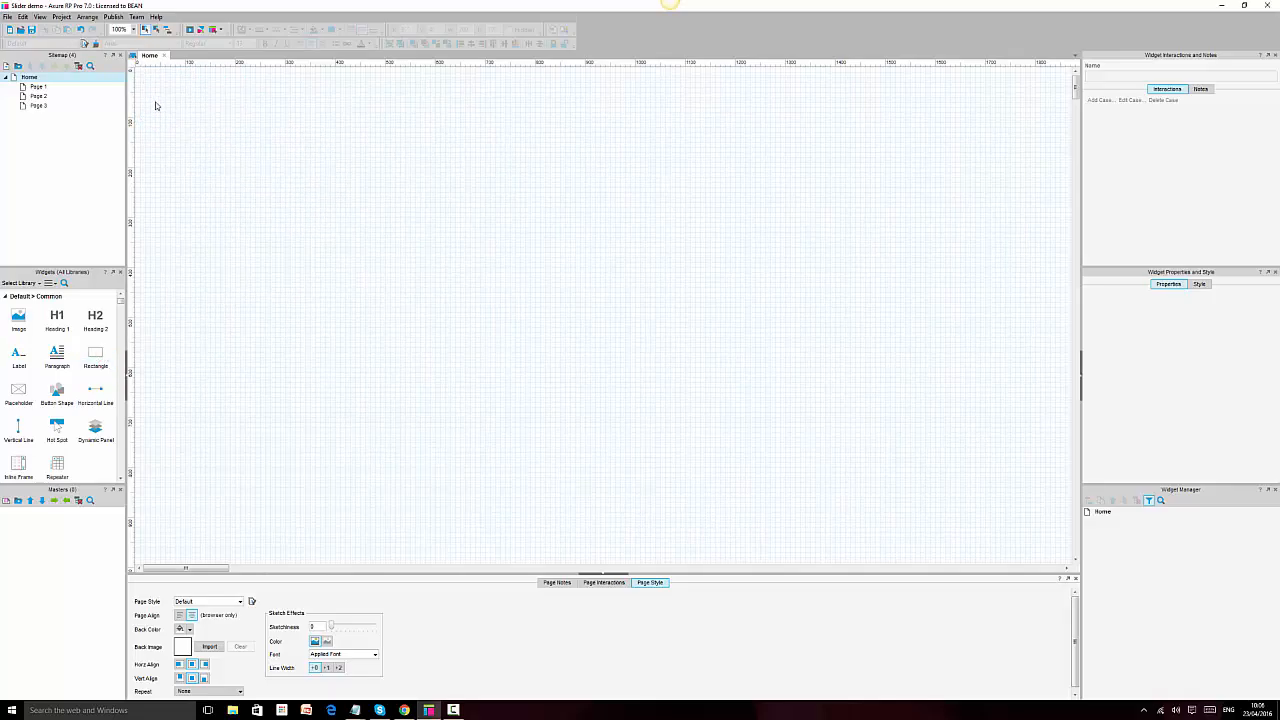
drag(90, 353, 140, 75)
drag(234, 116, 590, 404)
click(765, 370)
click(205, 307)
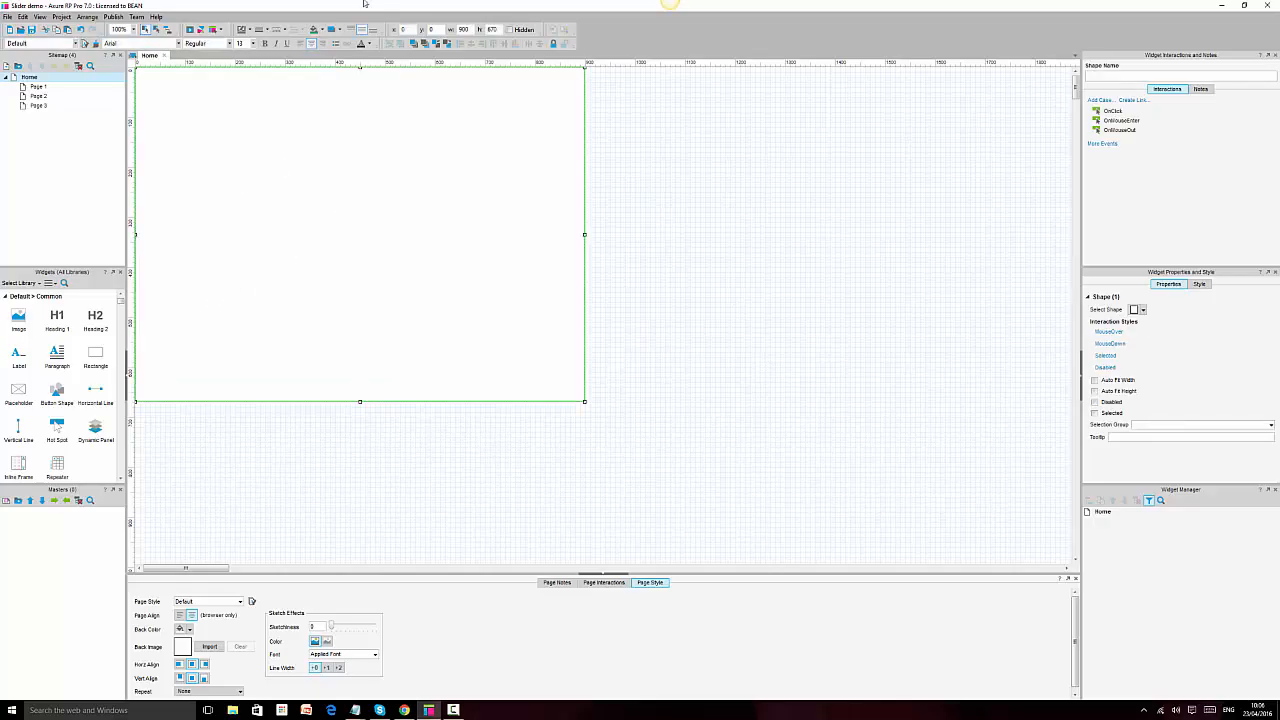
Fill the rectangle with solid green and remove its outline
click(314, 29)
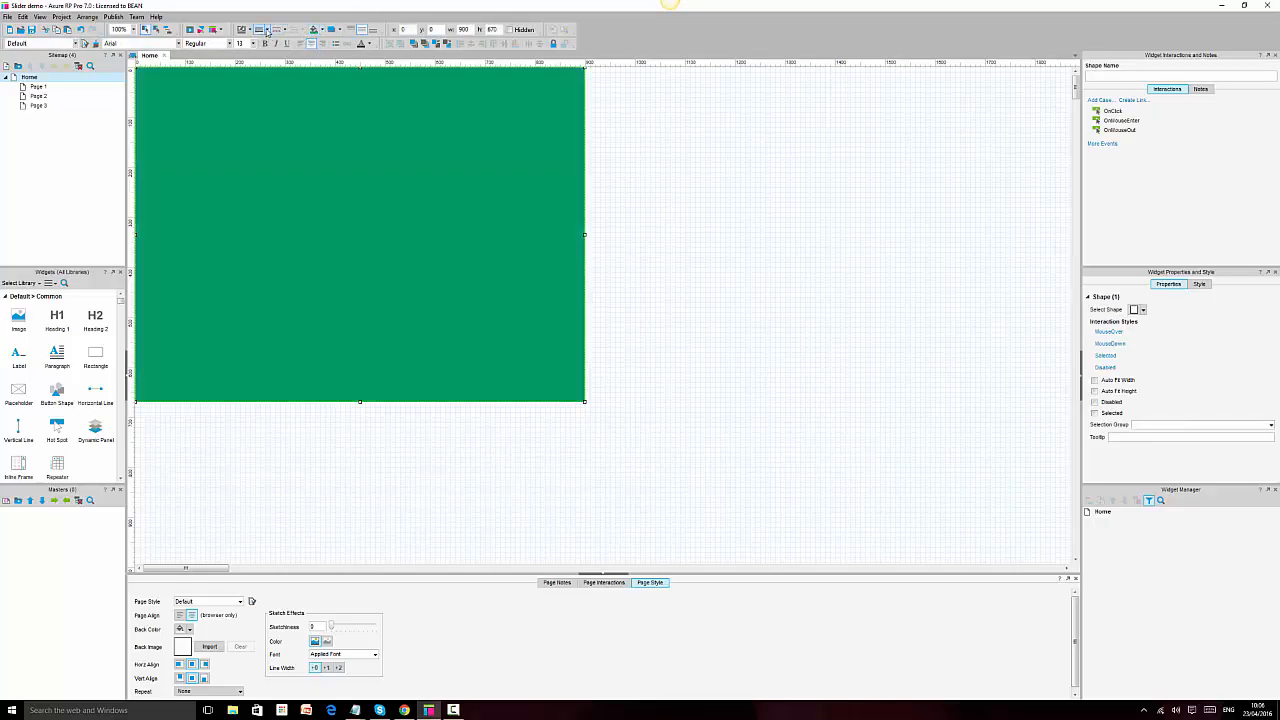
click(267, 29)
click(235, 40)
click(783, 271)
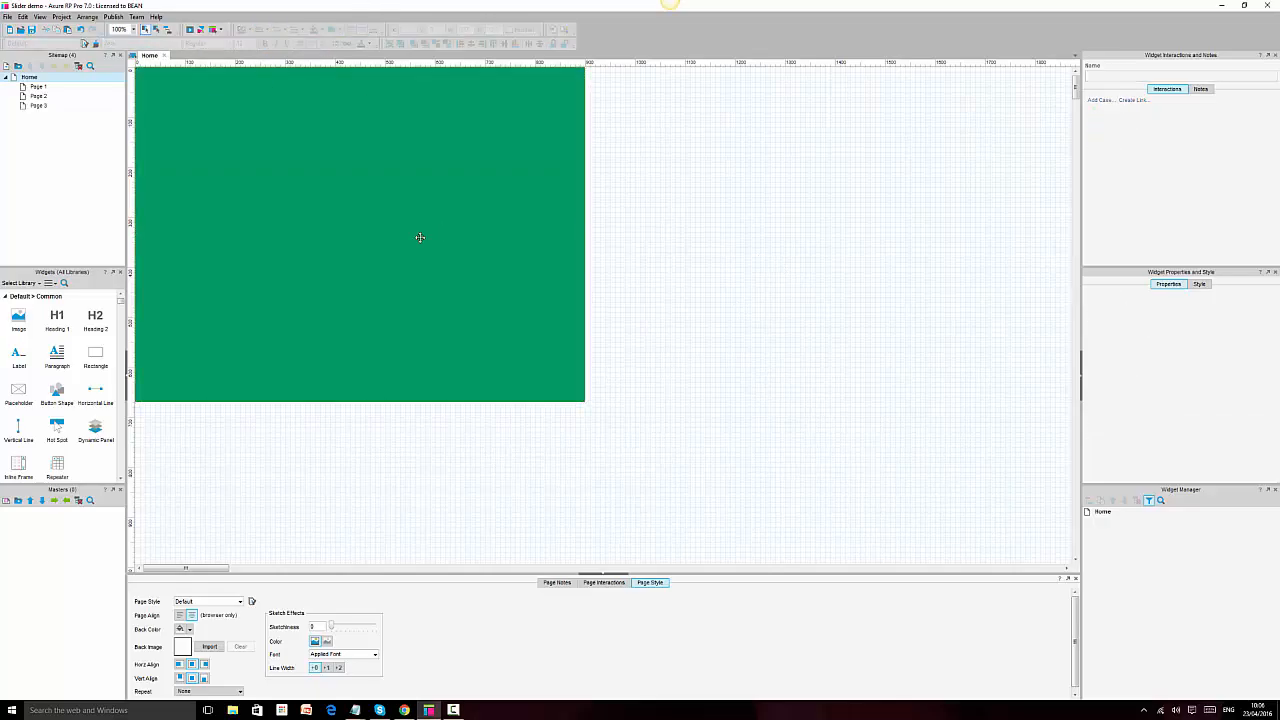
Convert the green rectangle into a dynamic panel and look at its state in the widget hierarchy
click(420, 237)
right_click(500, 198)
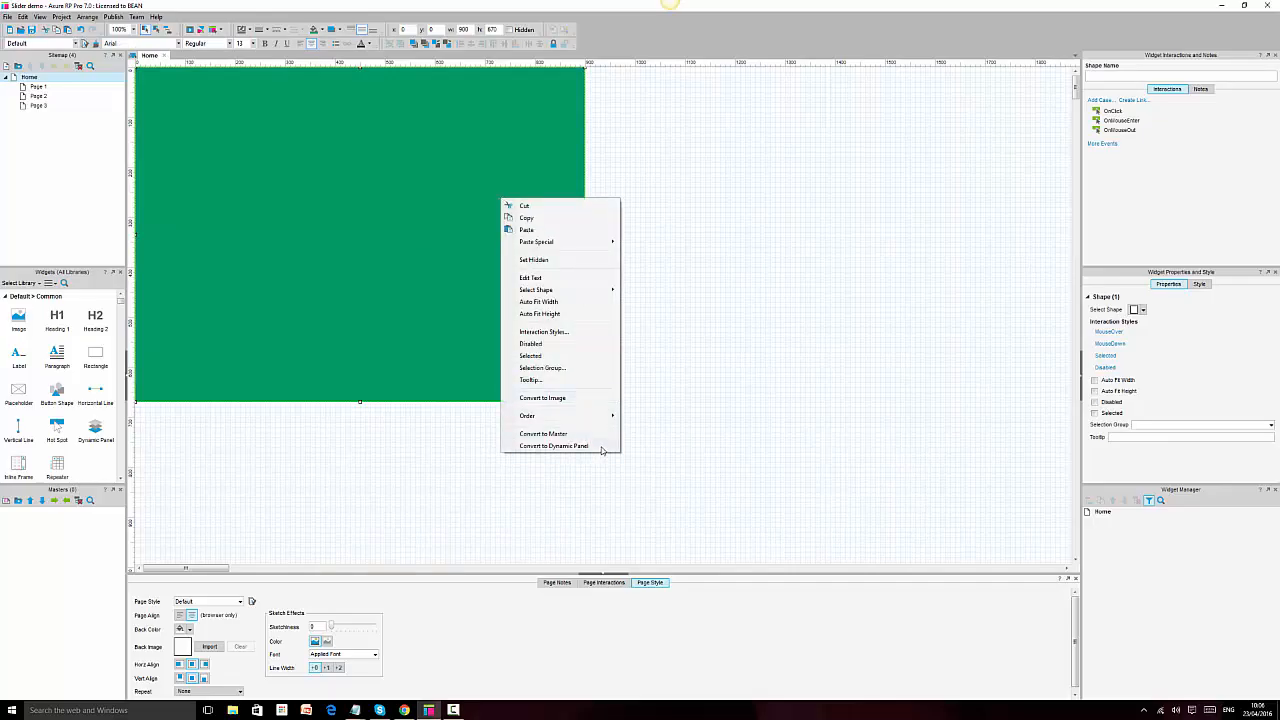
click(556, 446)
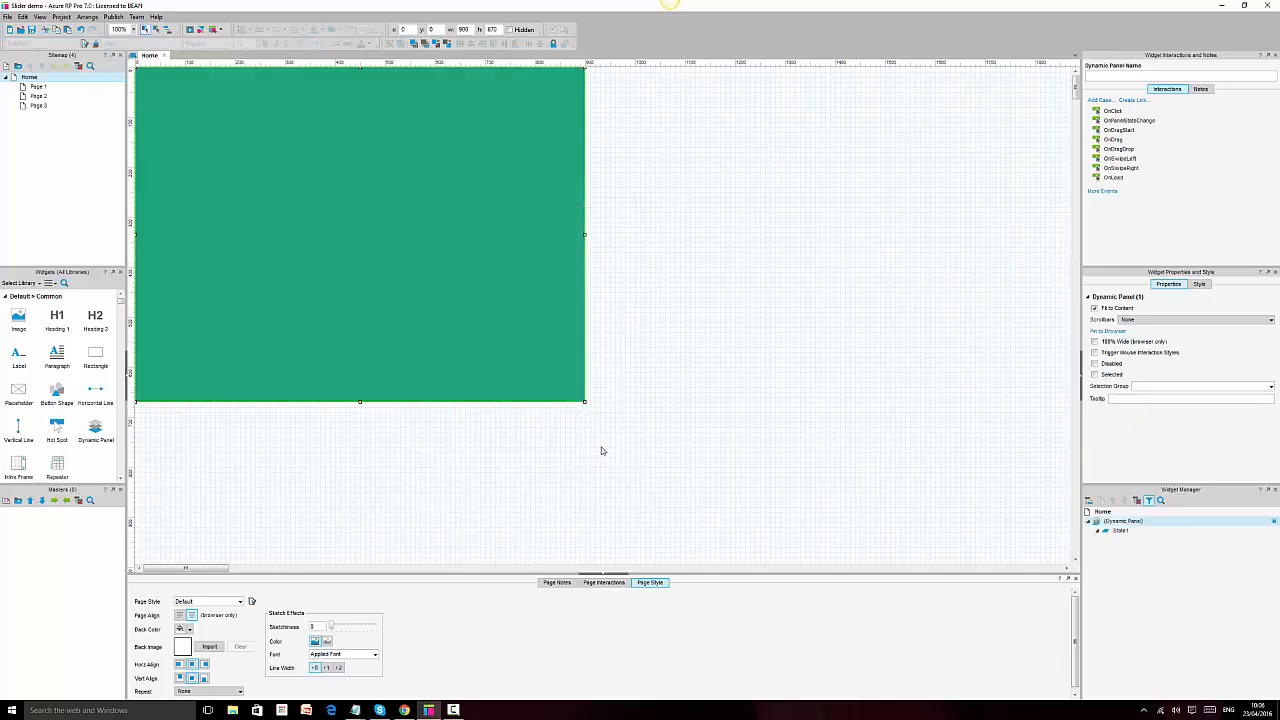
mouse_move(1140, 523)
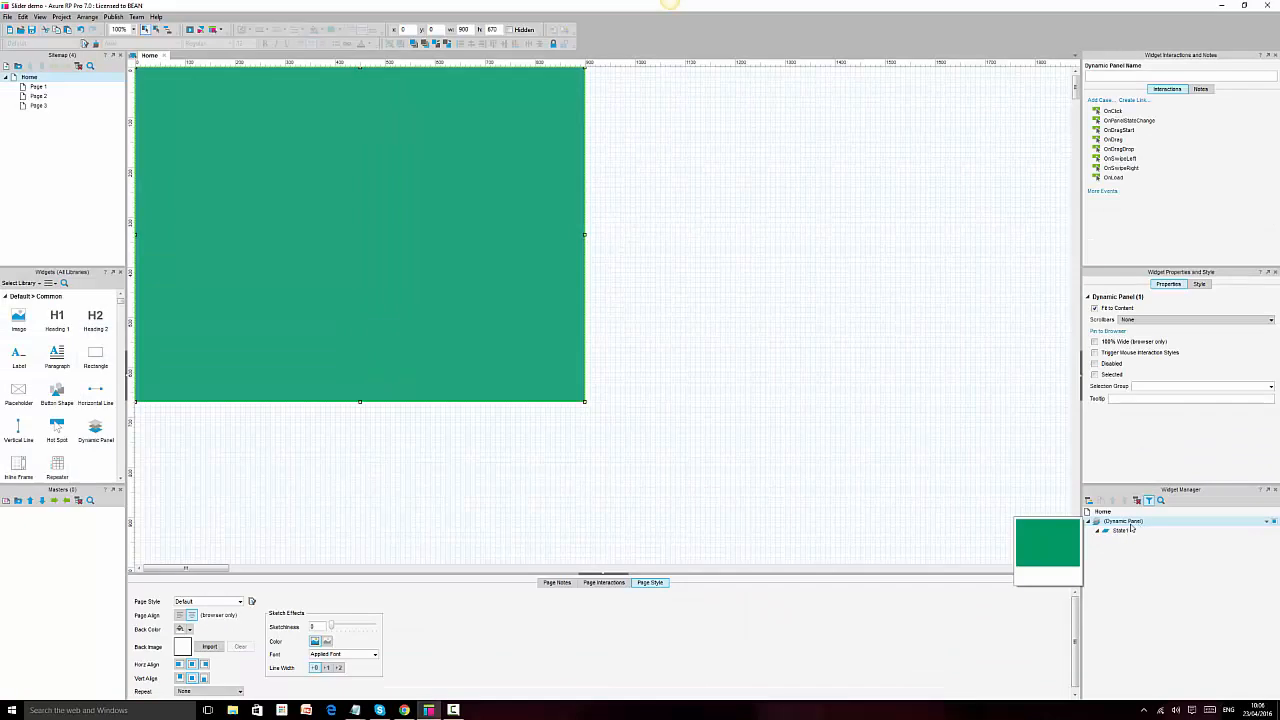
click(1110, 540)
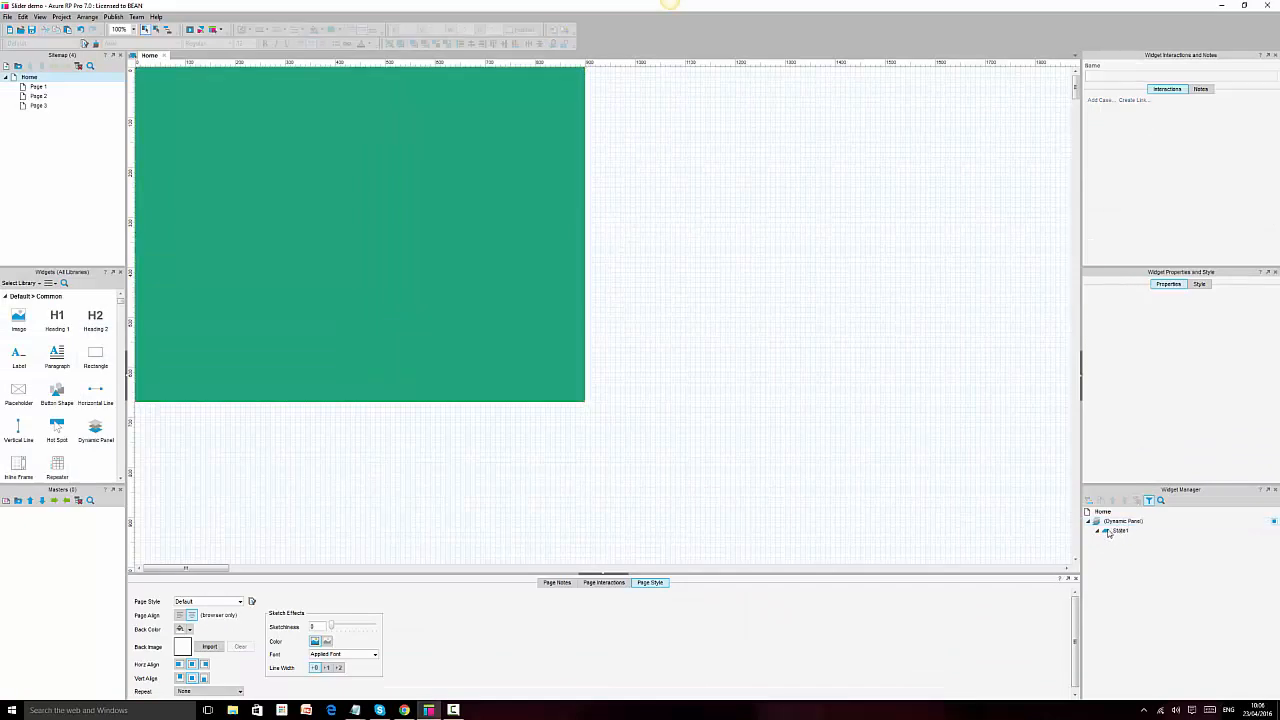
Delete the dynamic panel, restore it, and undo the conversion so it is a plain rectangle again
click(1110, 522)
key(Delete)
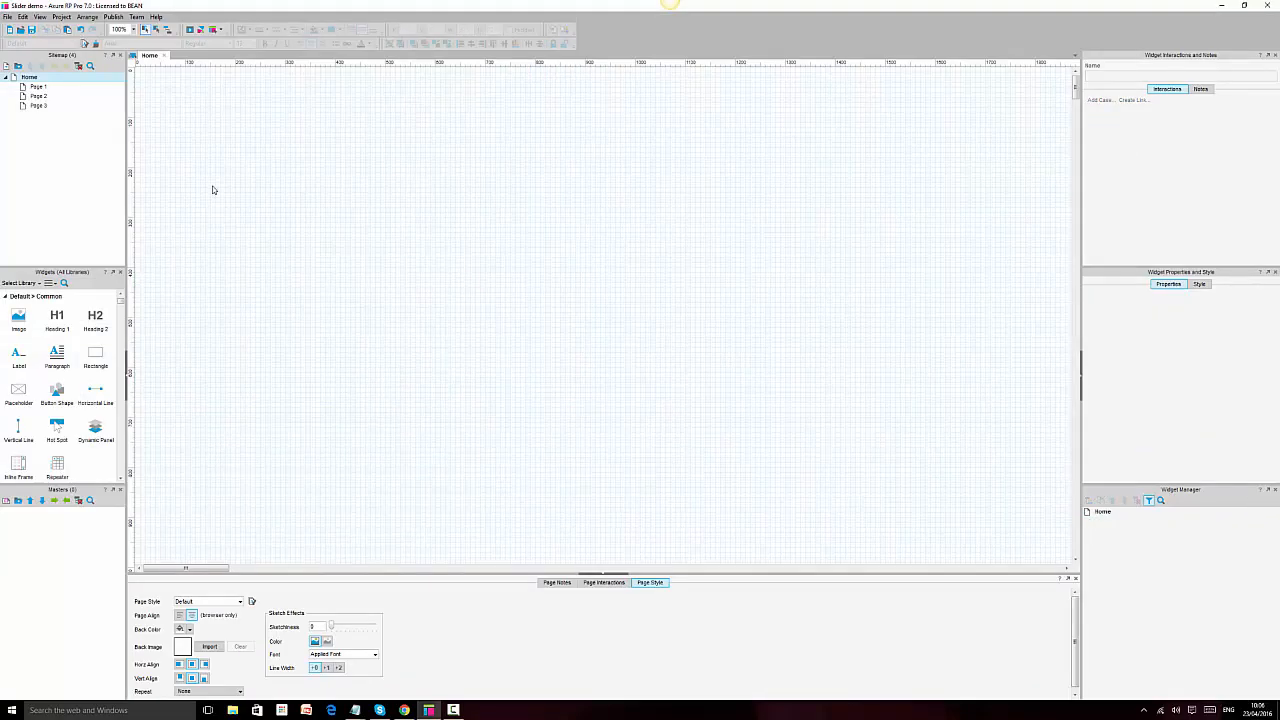
key(ctrl+z)
click(1135, 560)
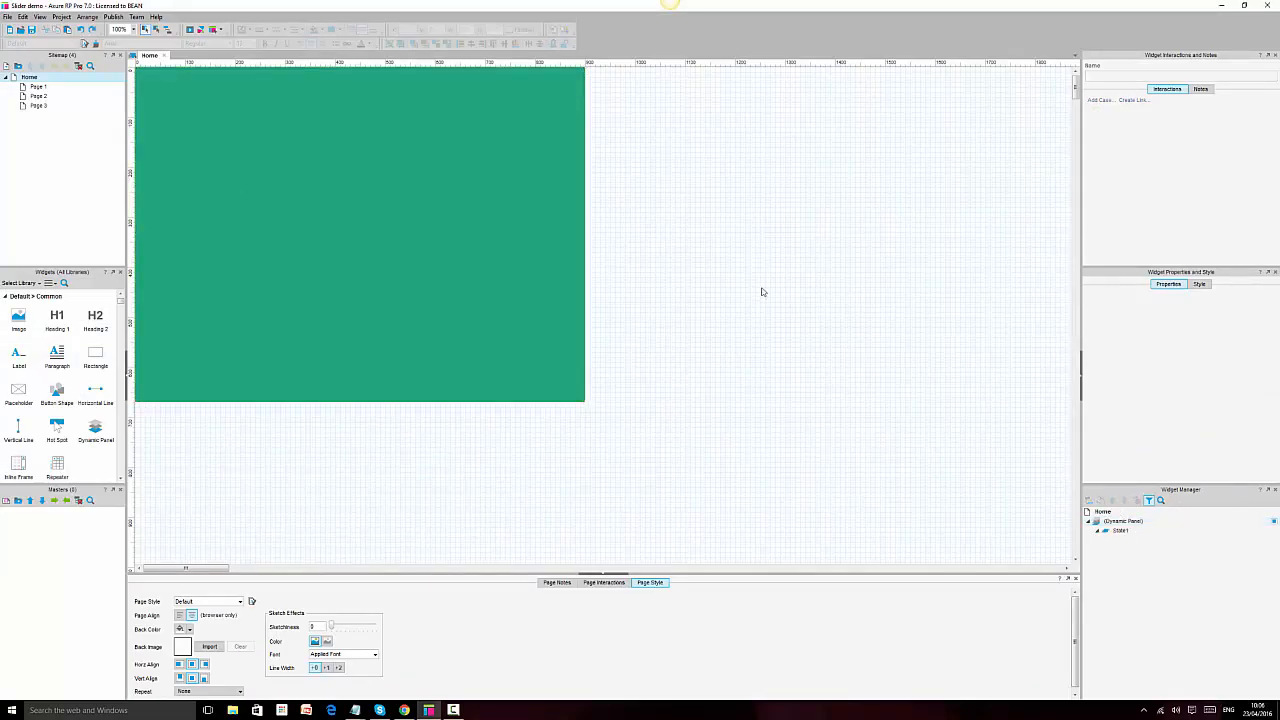
click(81, 29)
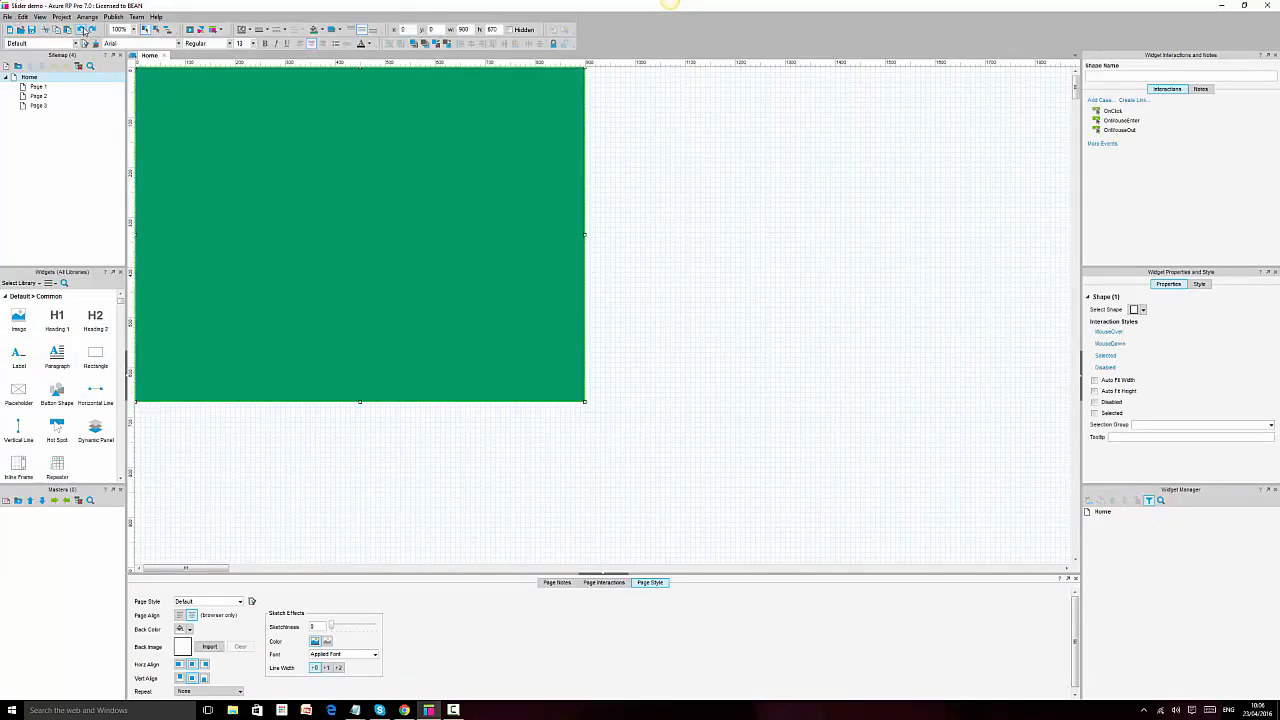
Convert the green rectangle into a dynamic panel and name it SliderDemo
right_click(286, 157)
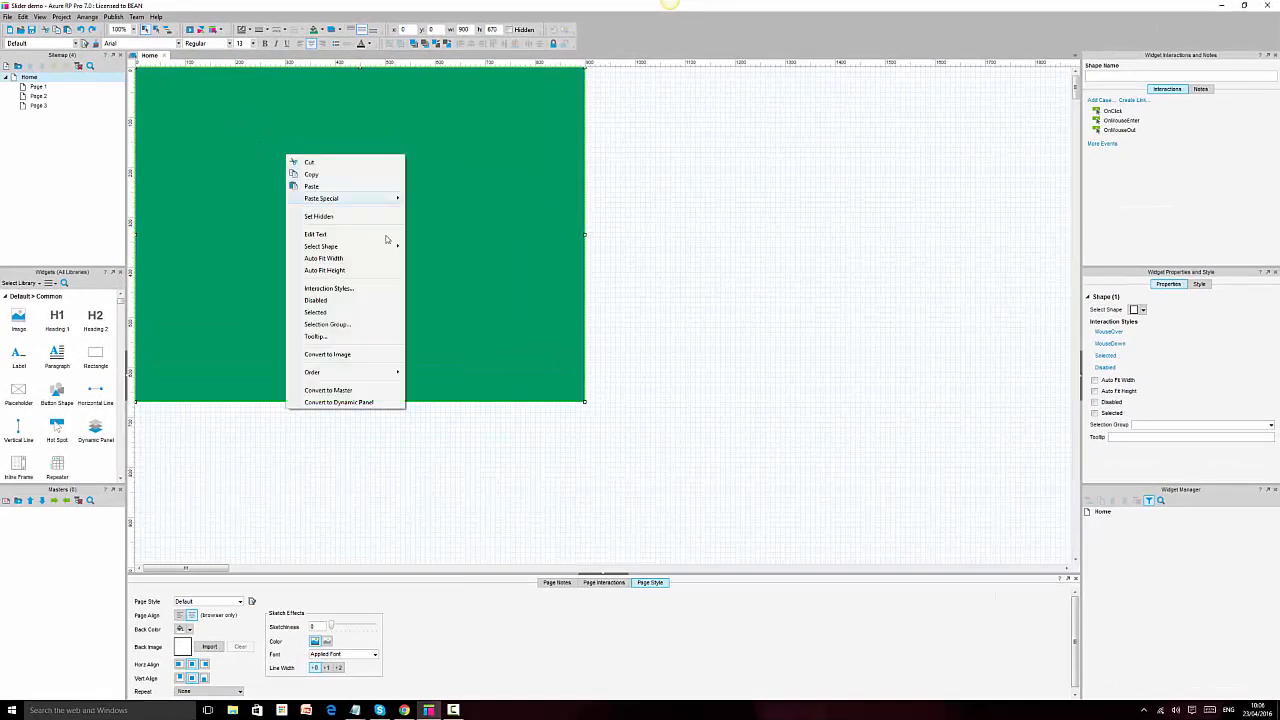
click(340, 402)
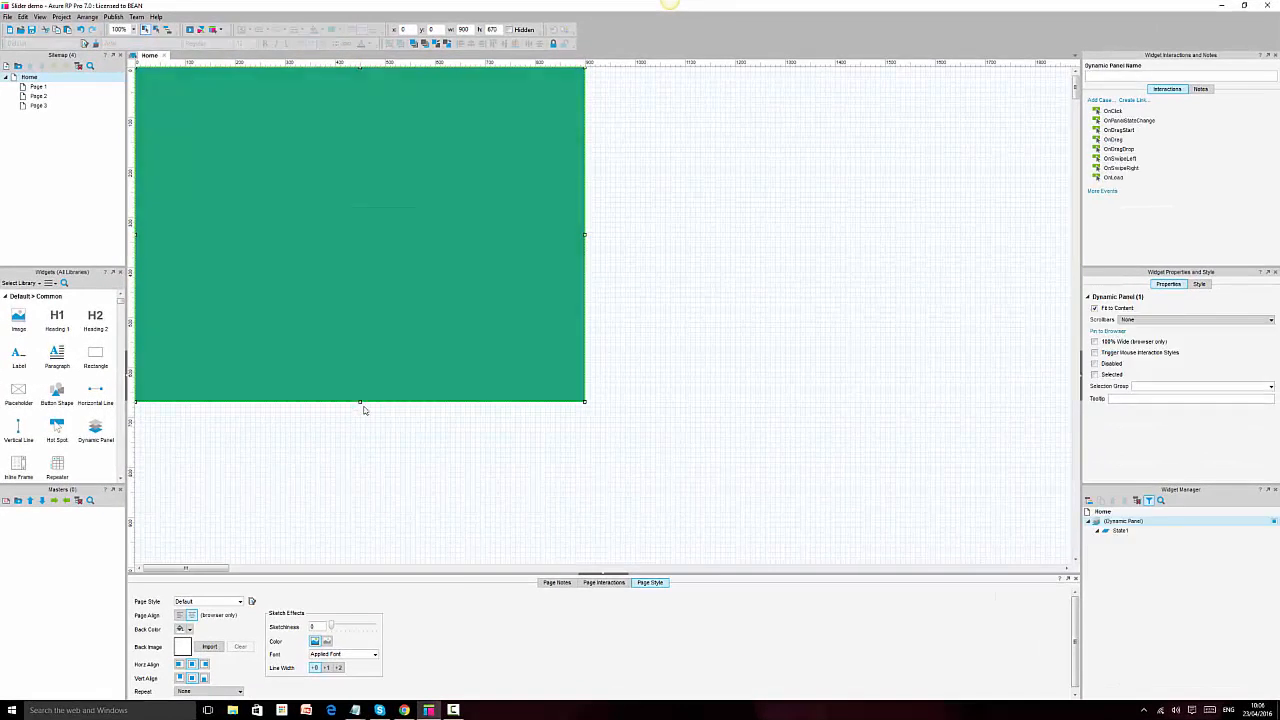
double_click(1121, 524)
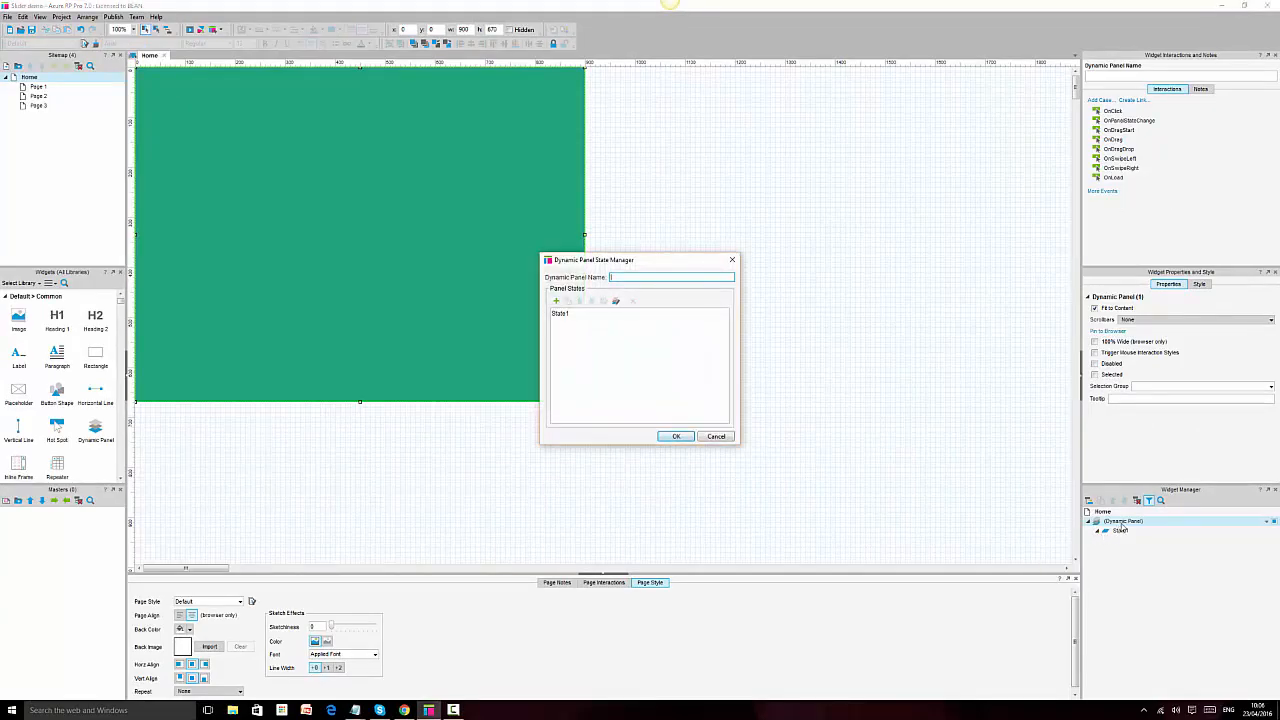
text(SliderDemo)
Add two more states to the SliderDemo panel and name the last one Slider 1, returning to the Home page
click(555, 301)
click(555, 301)
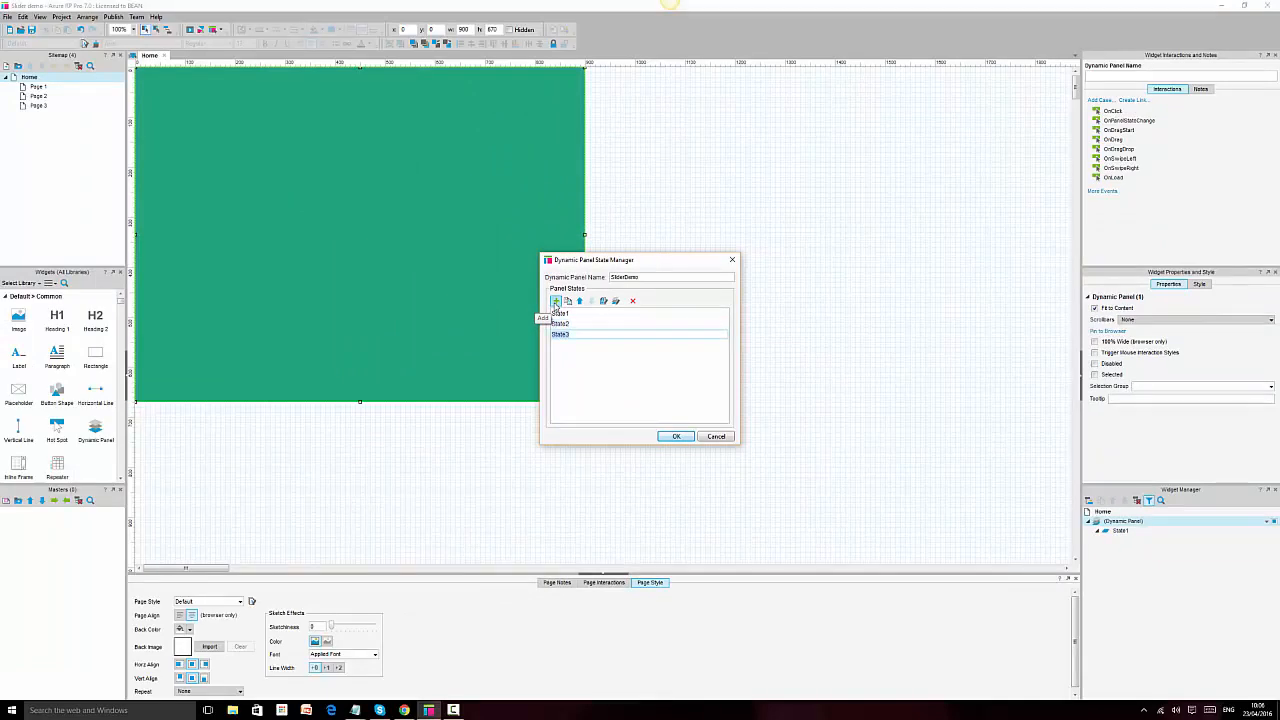
text(Slider 1)
click(572, 324)
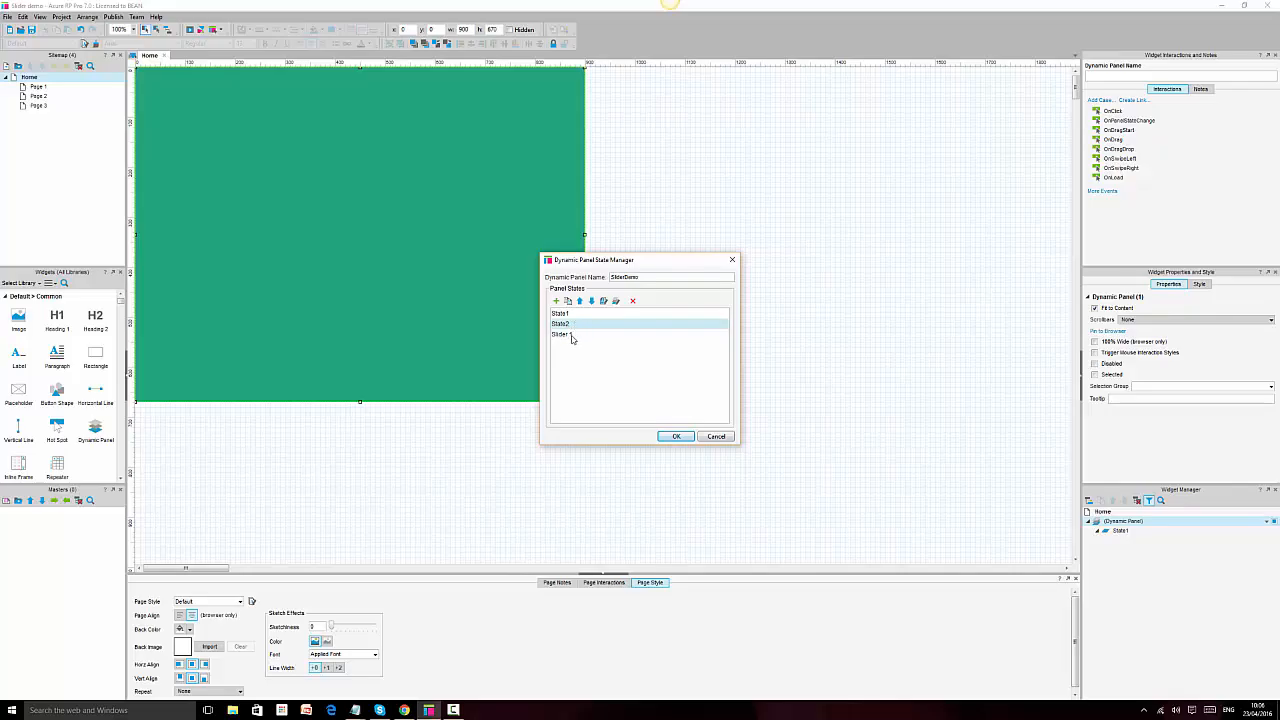
double_click(571, 335)
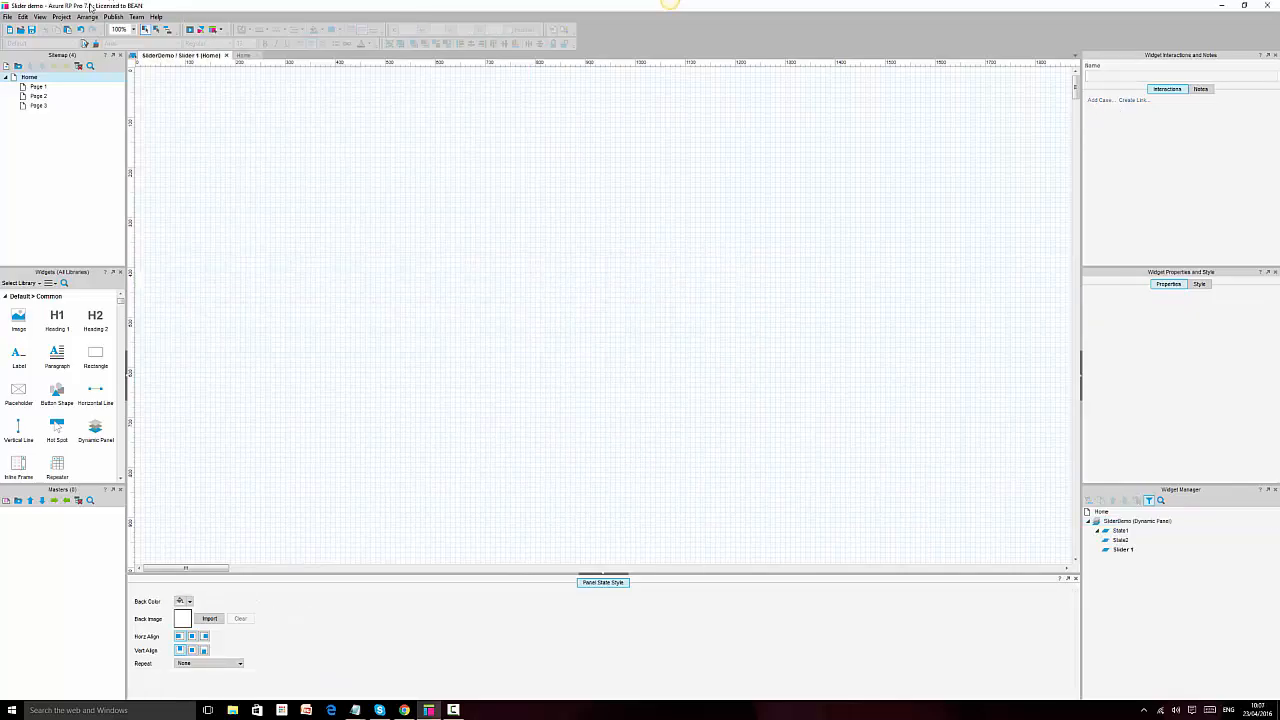
click(228, 55)
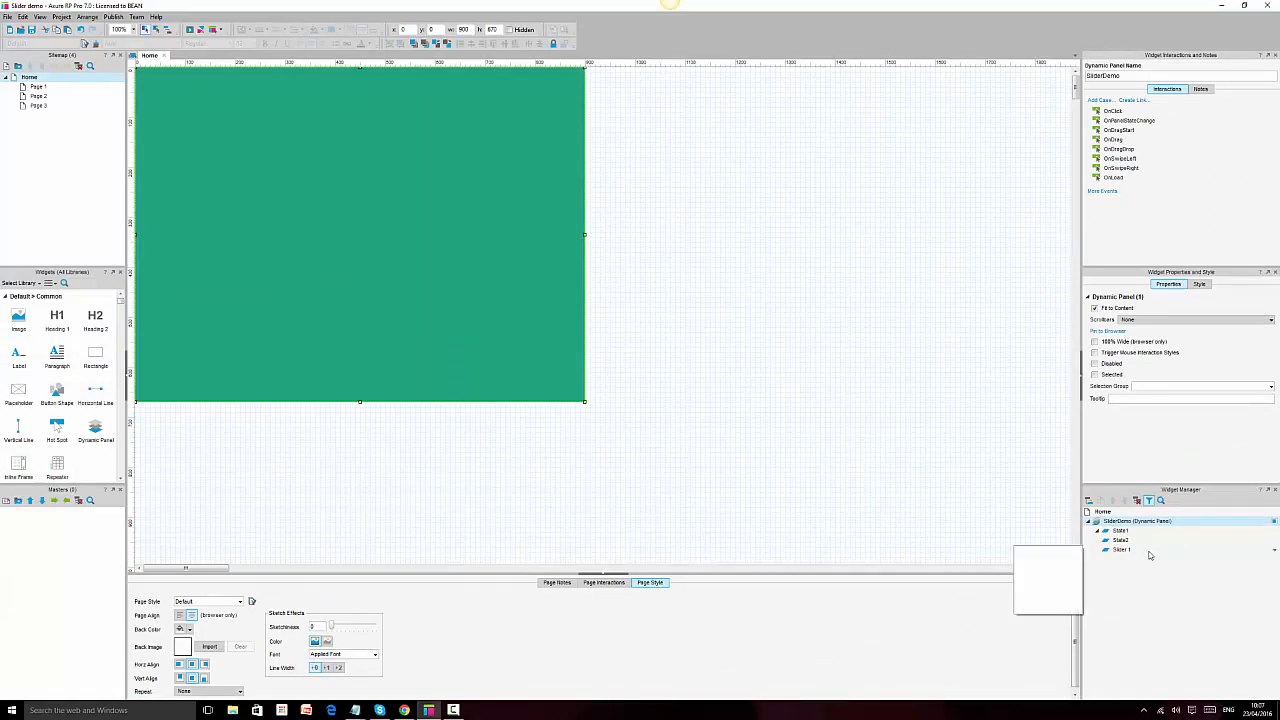
Rename the three SliderDemo states, in order, as Slider 1, Slider 2 and Slider 3
click(1120, 531)
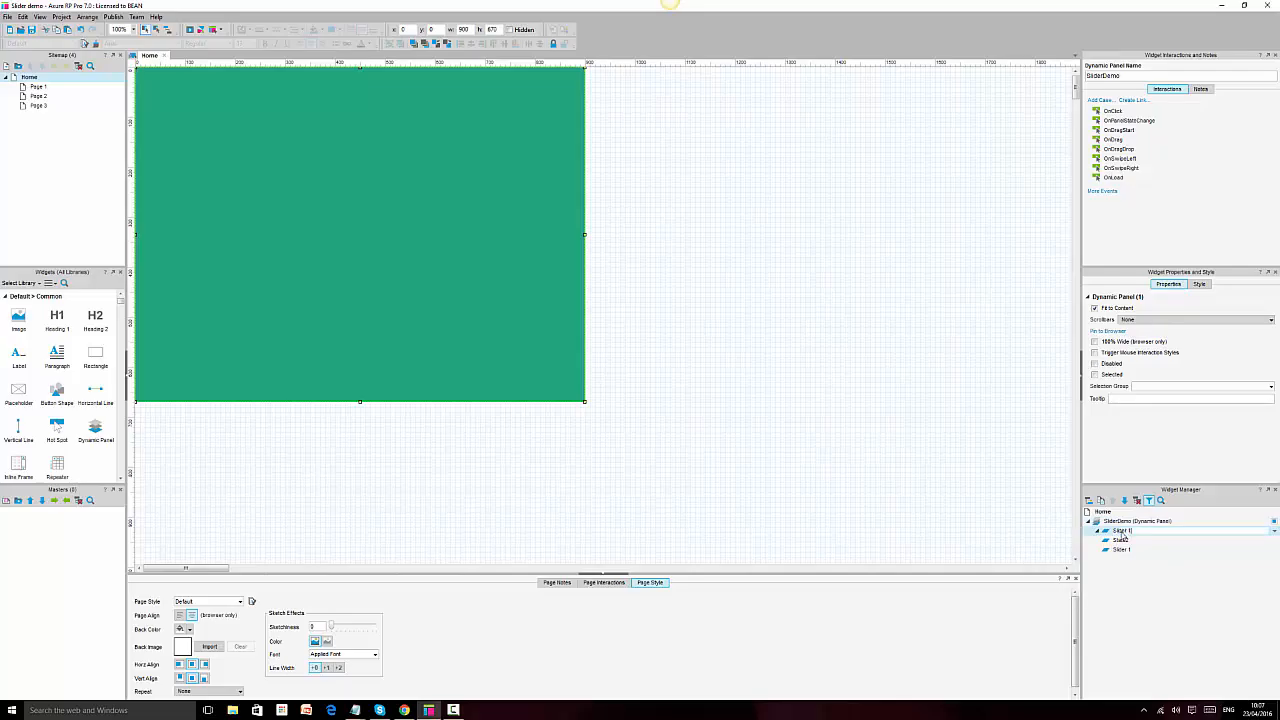
click(1121, 541)
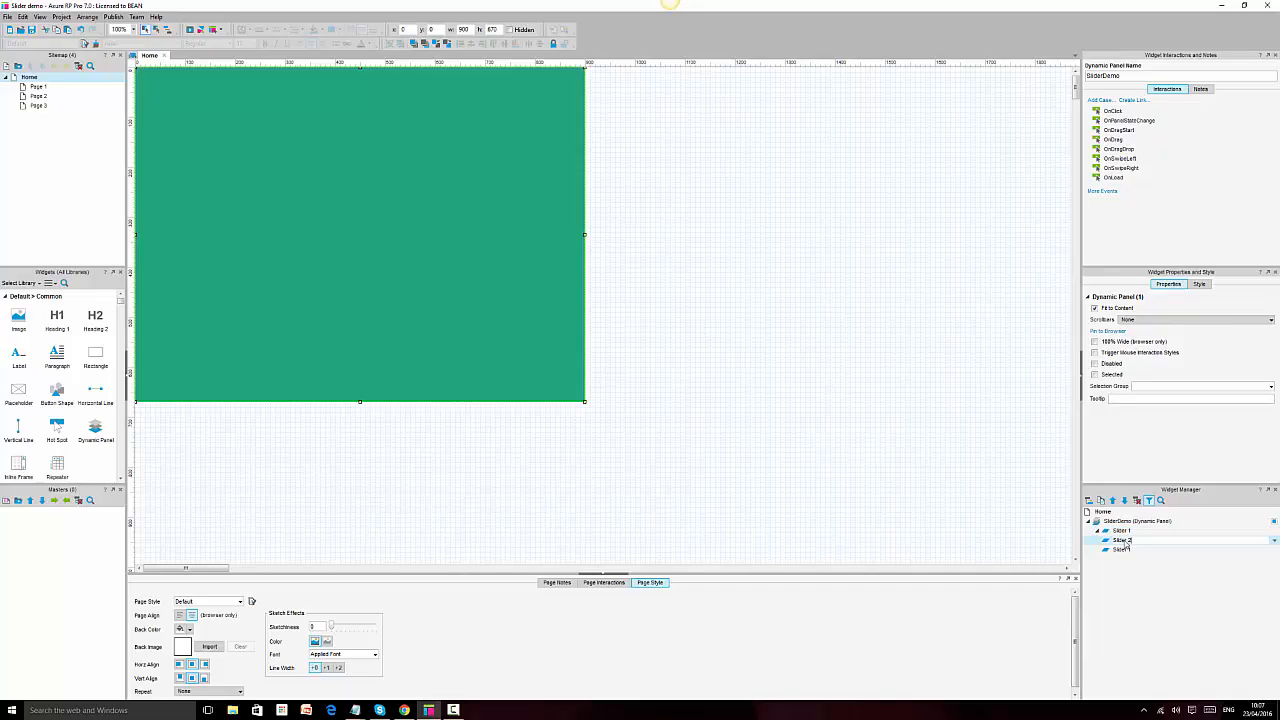
click(1122, 551)
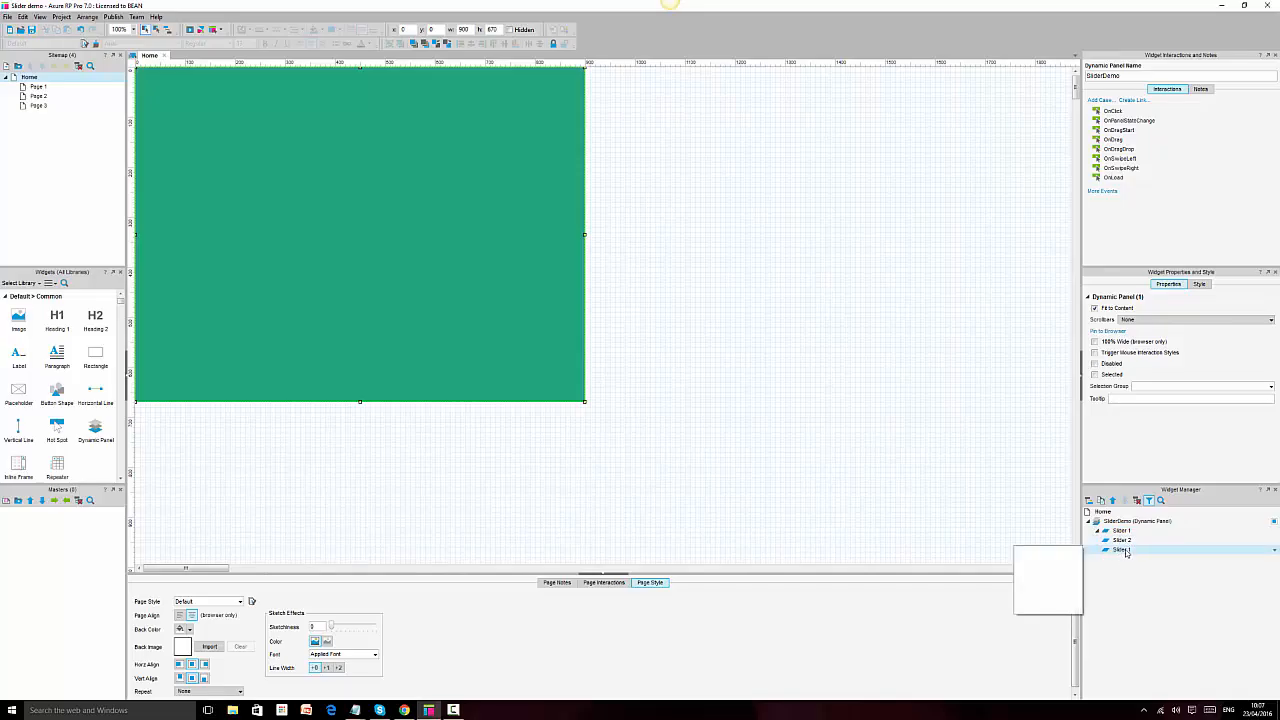
click(1124, 551)
text(Slider)
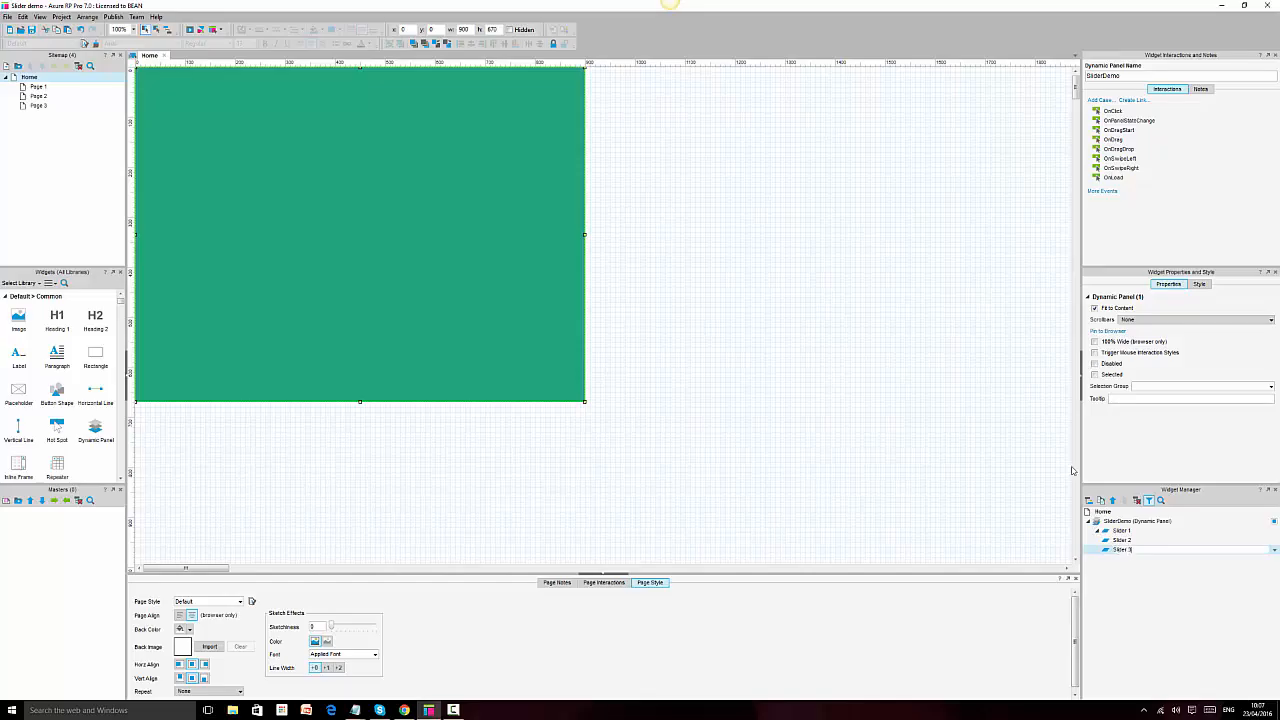
click(736, 343)
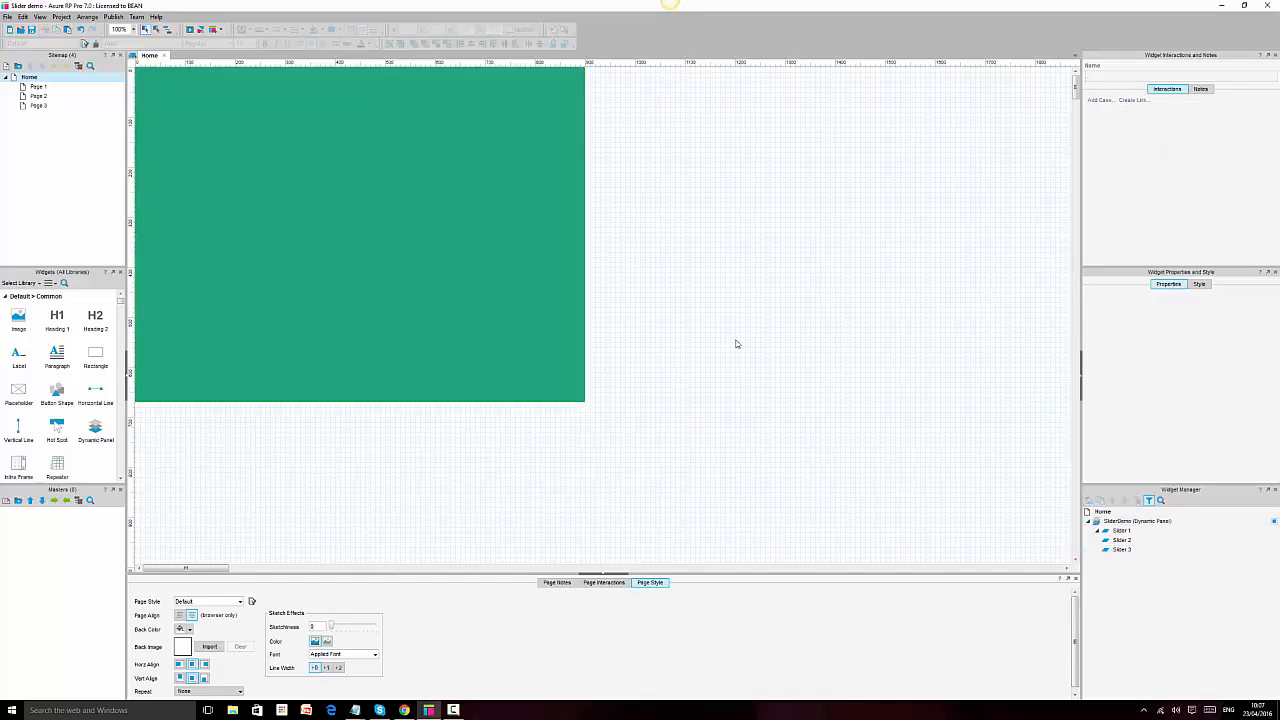
Try pasting a copy of the SliderDemo panel into the Slider 2 state, undo it and return to the Home page
click(399, 231)
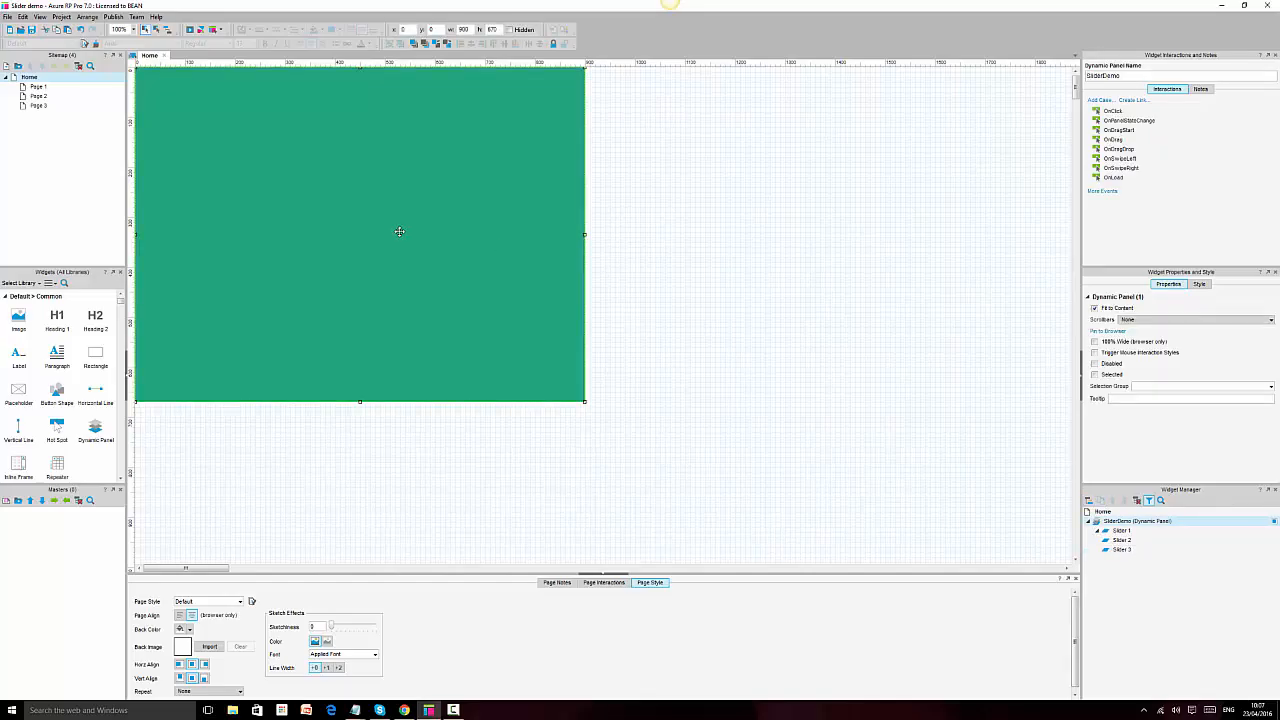
double_click(1122, 540)
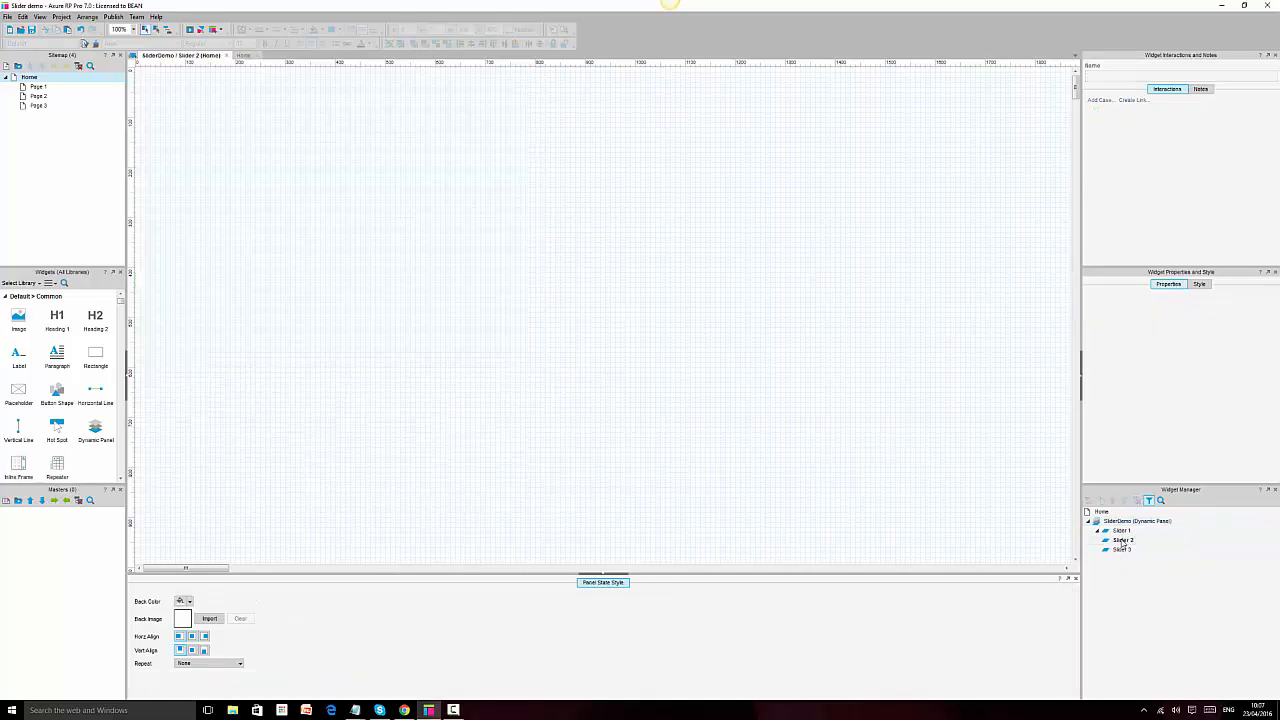
key(ctrl+v)
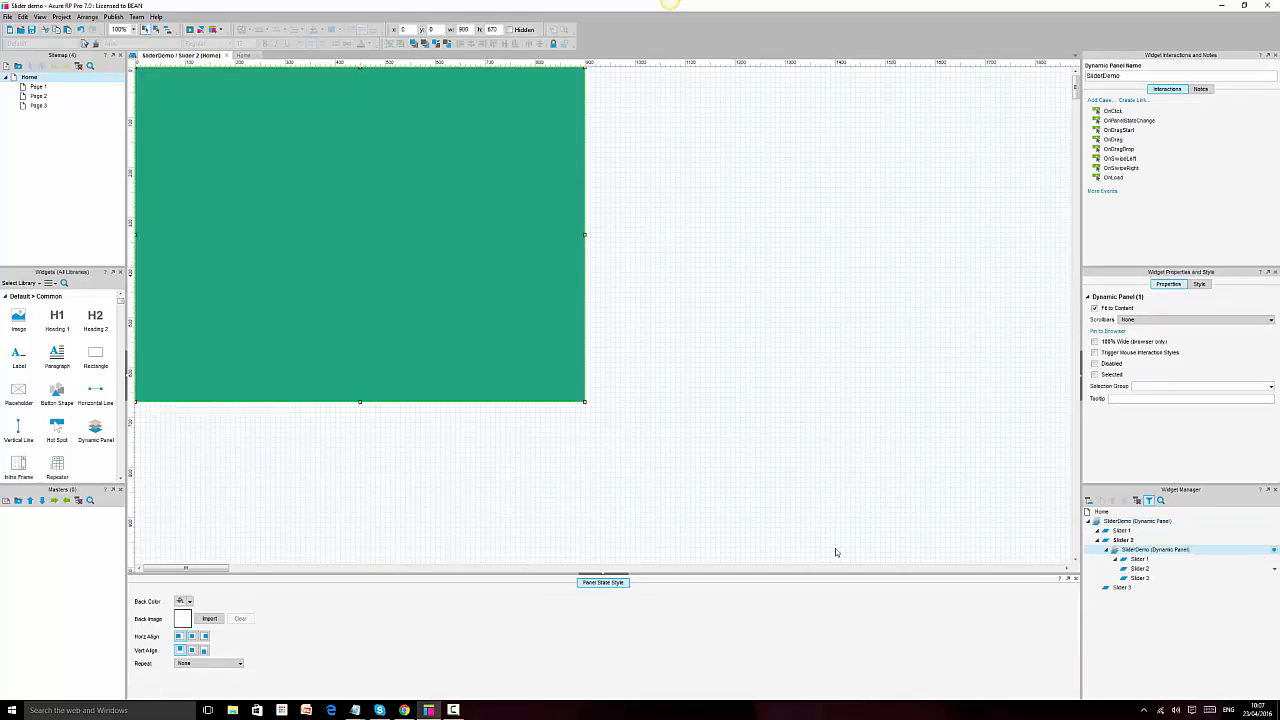
key(ctrl+z)
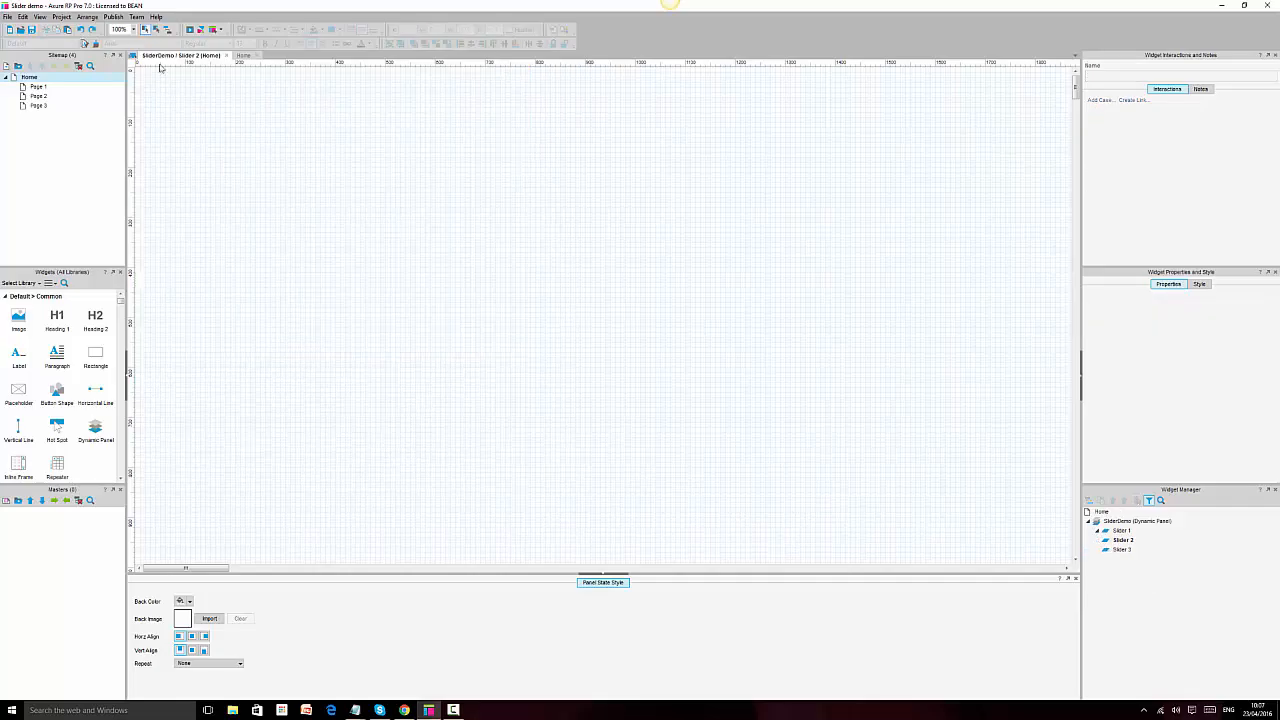
click(227, 56)
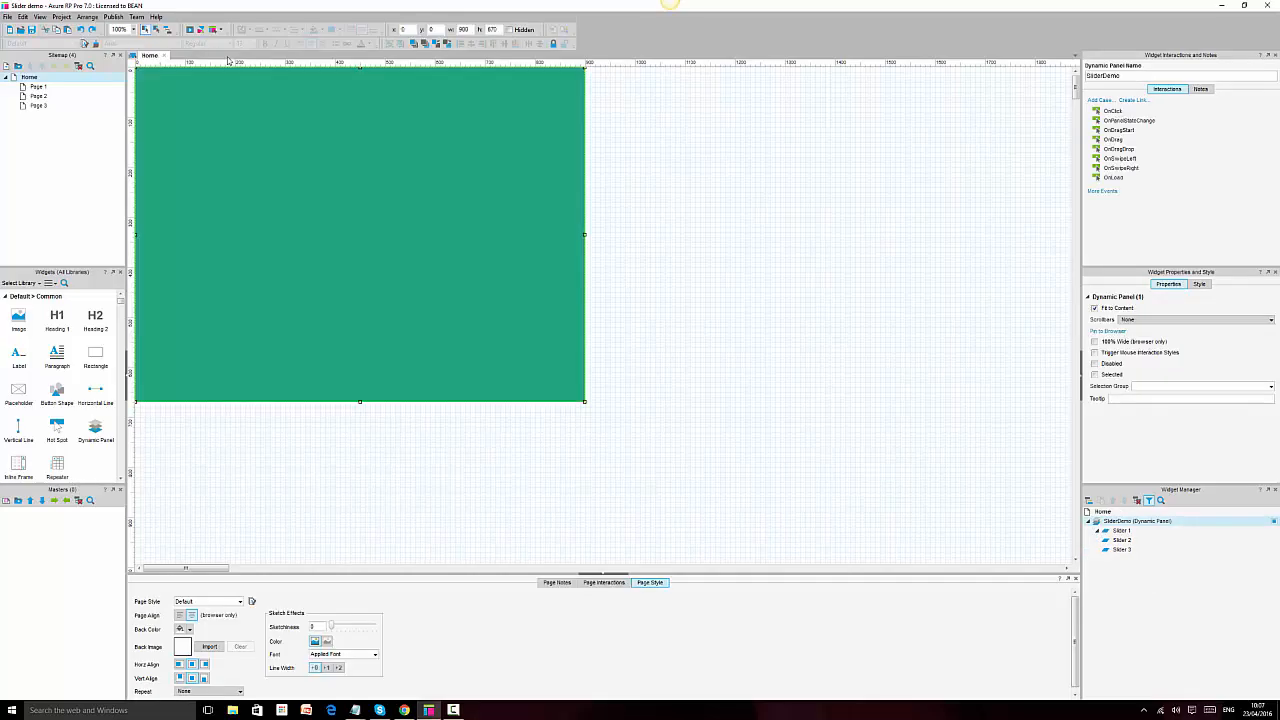
click(414, 189)
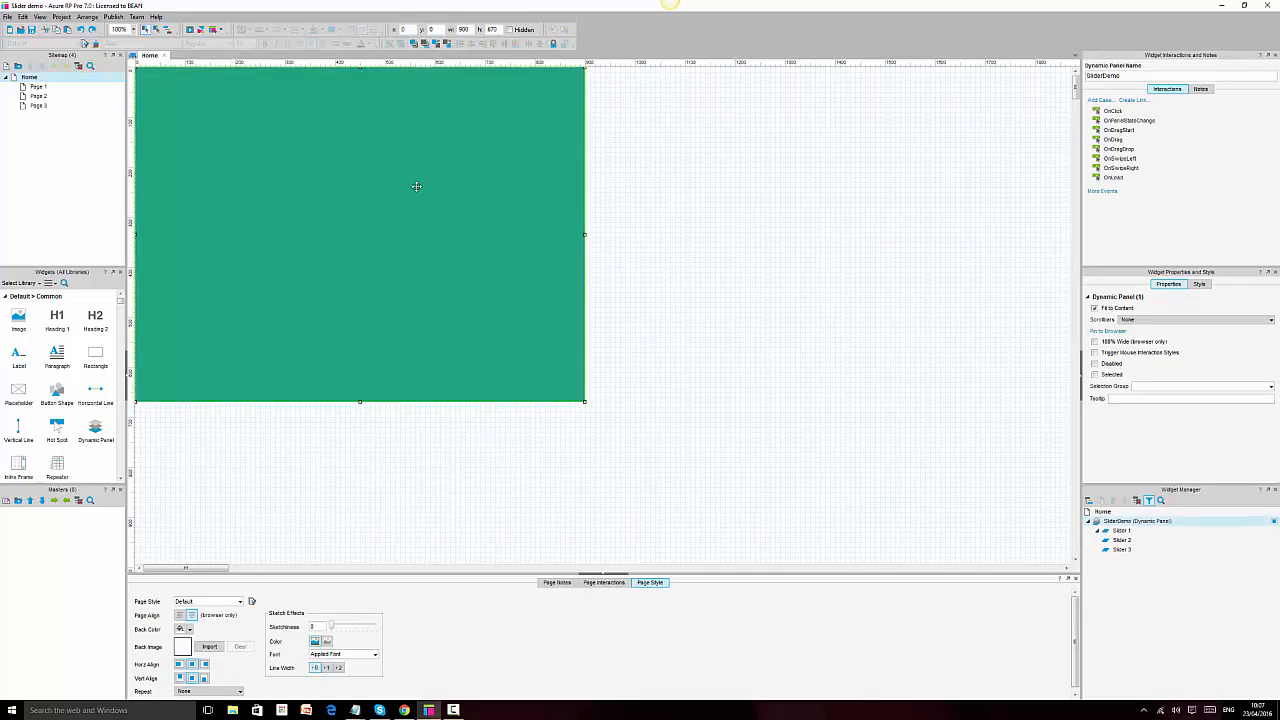
Copy the green rectangle from the Slider 1 state and paste it into the Slider 2 and Slider 3 states
double_click(526, 236)
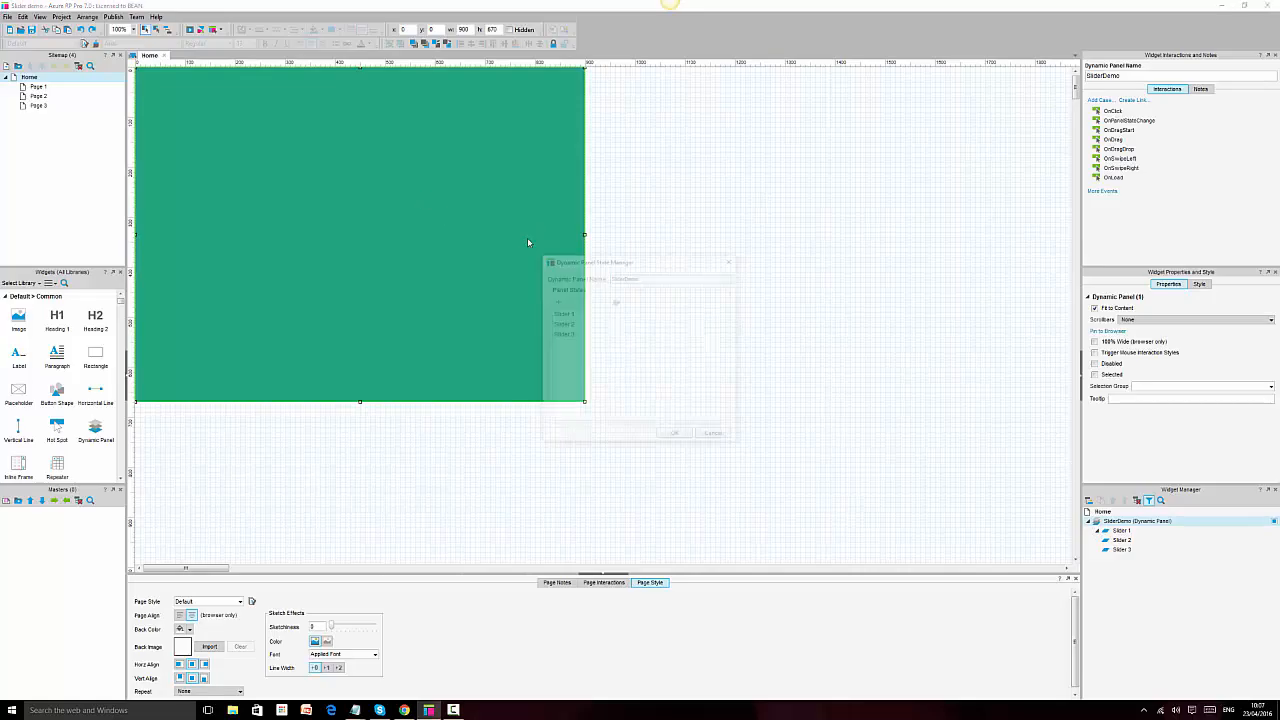
click(716, 437)
double_click(1122, 530)
click(358, 154)
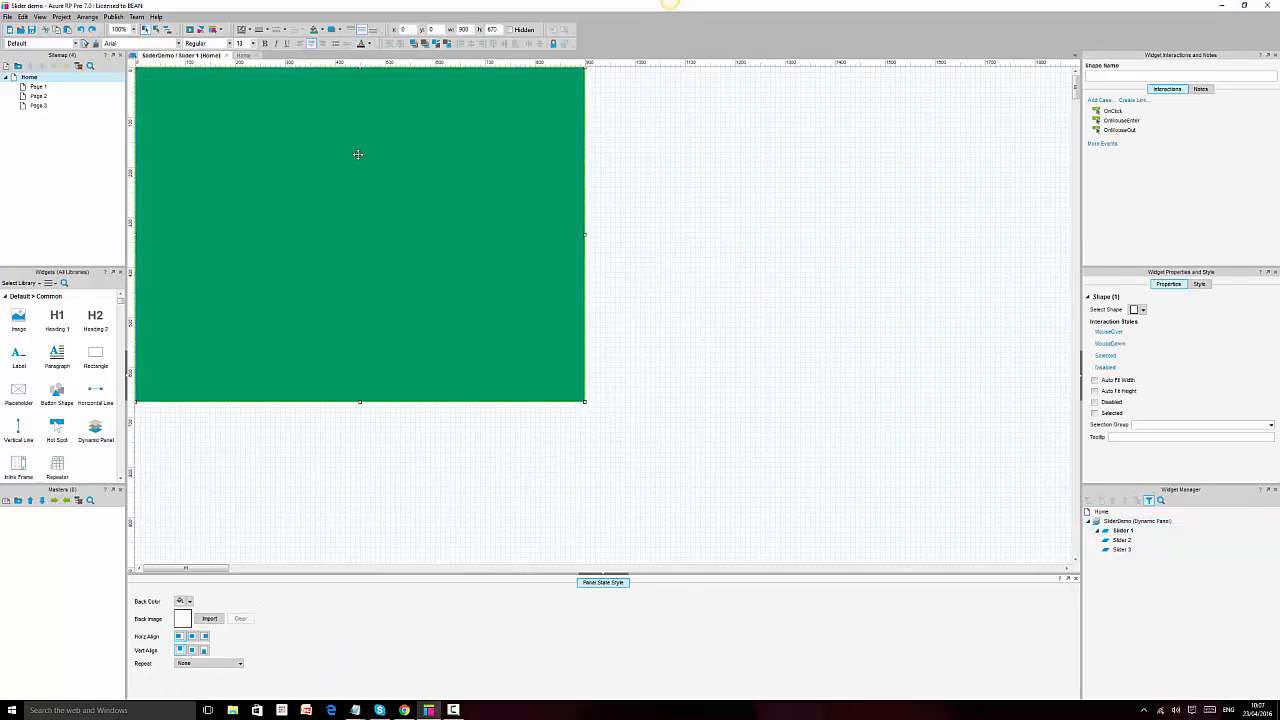
click(1120, 543)
double_click(1120, 544)
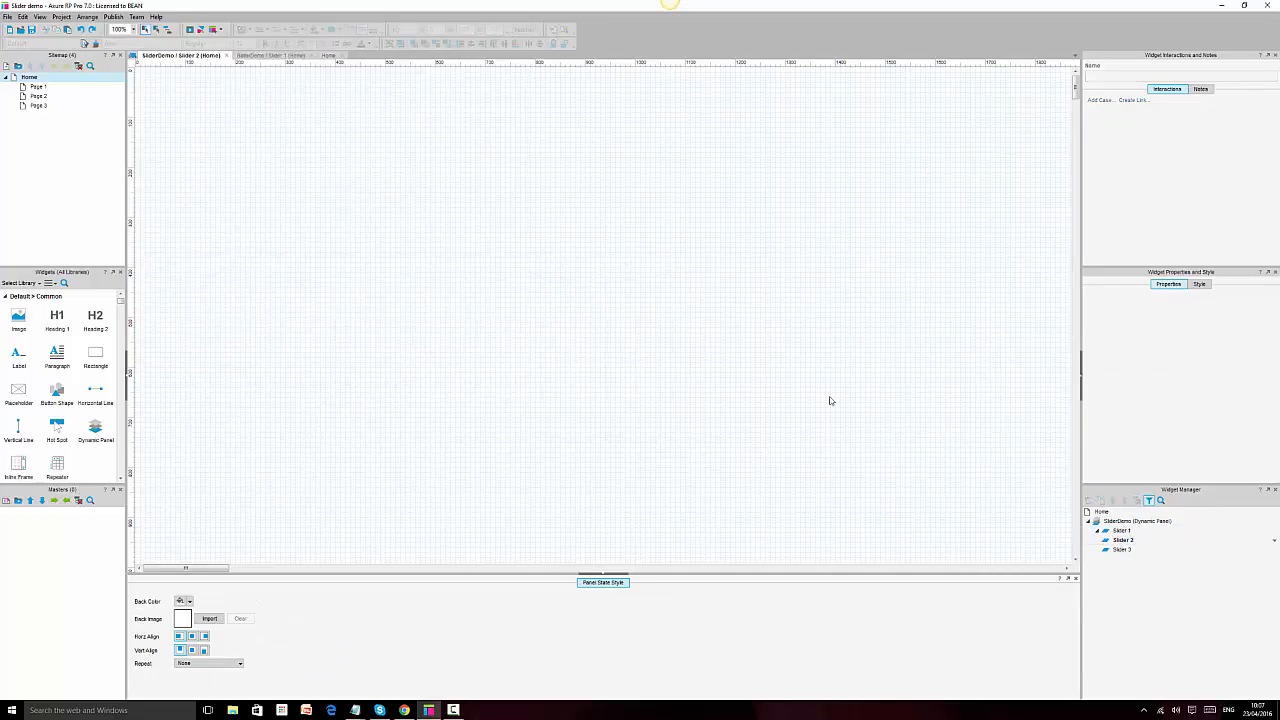
double_click(1122, 549)
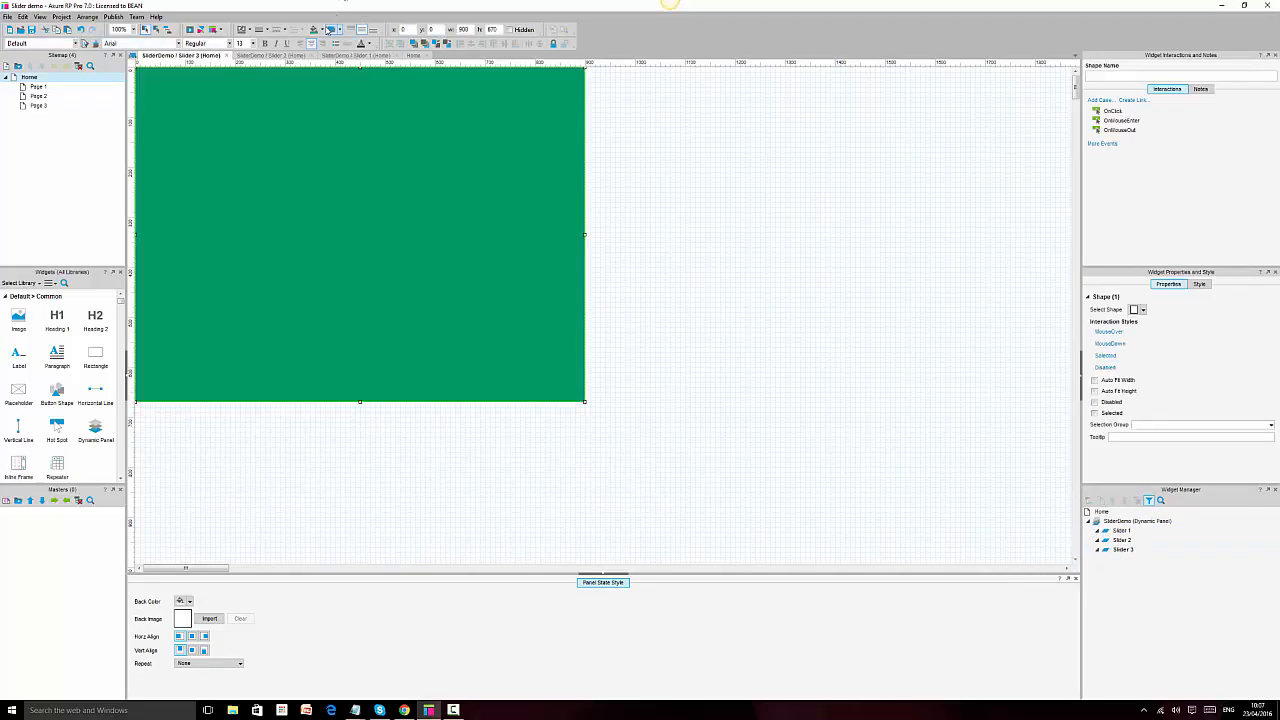
Fill the rectangle in the Slider 3 state with orange
click(318, 29)
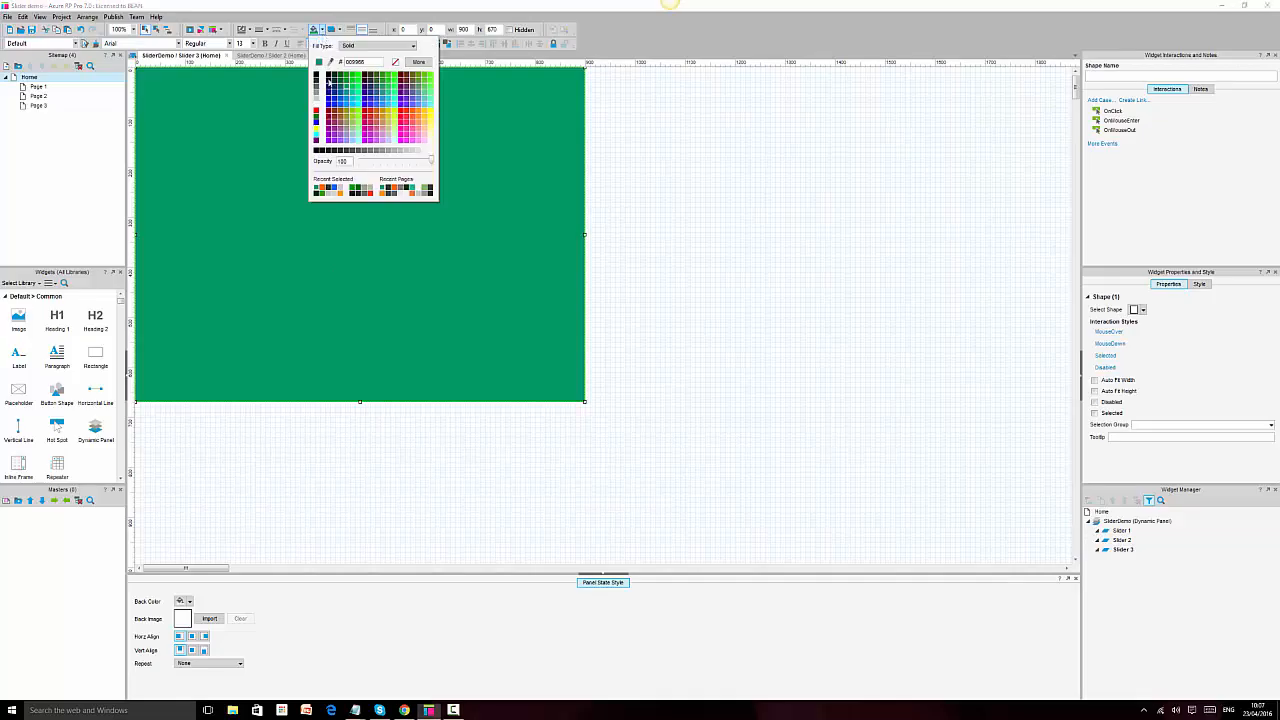
click(417, 117)
click(760, 261)
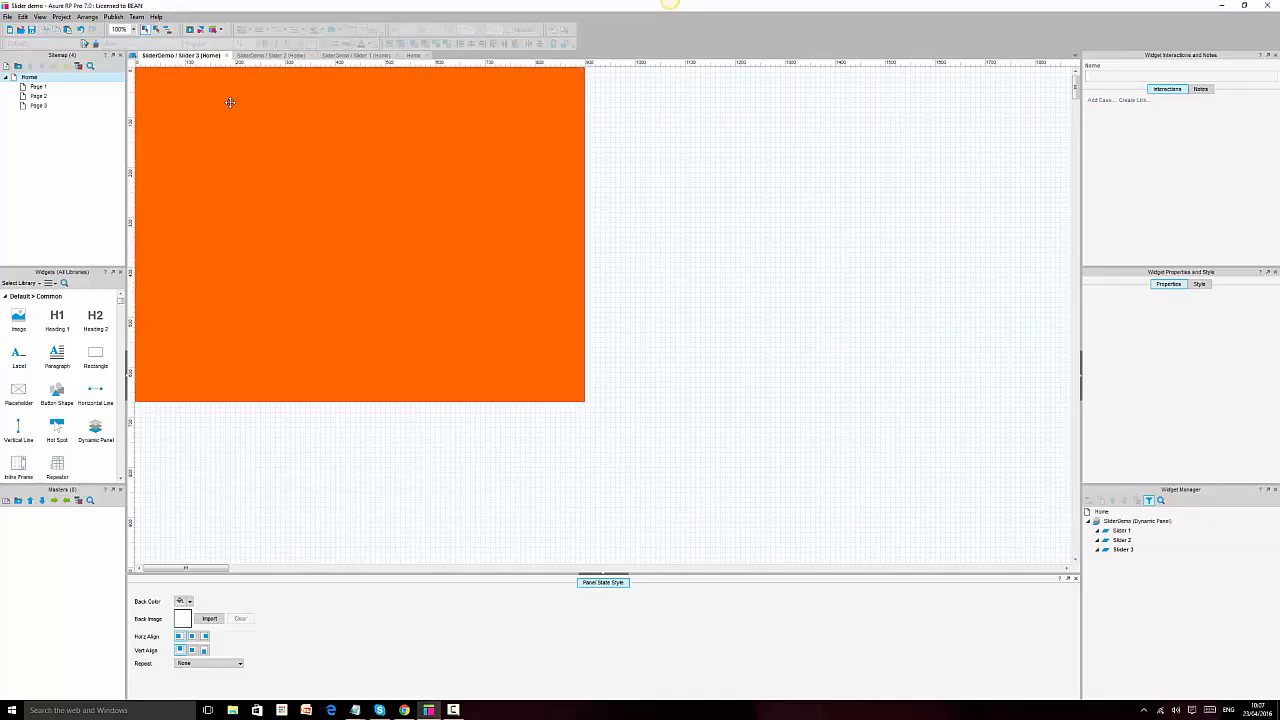
Fill the rectangle in the Slider 2 state with dark grey
double_click(1123, 540)
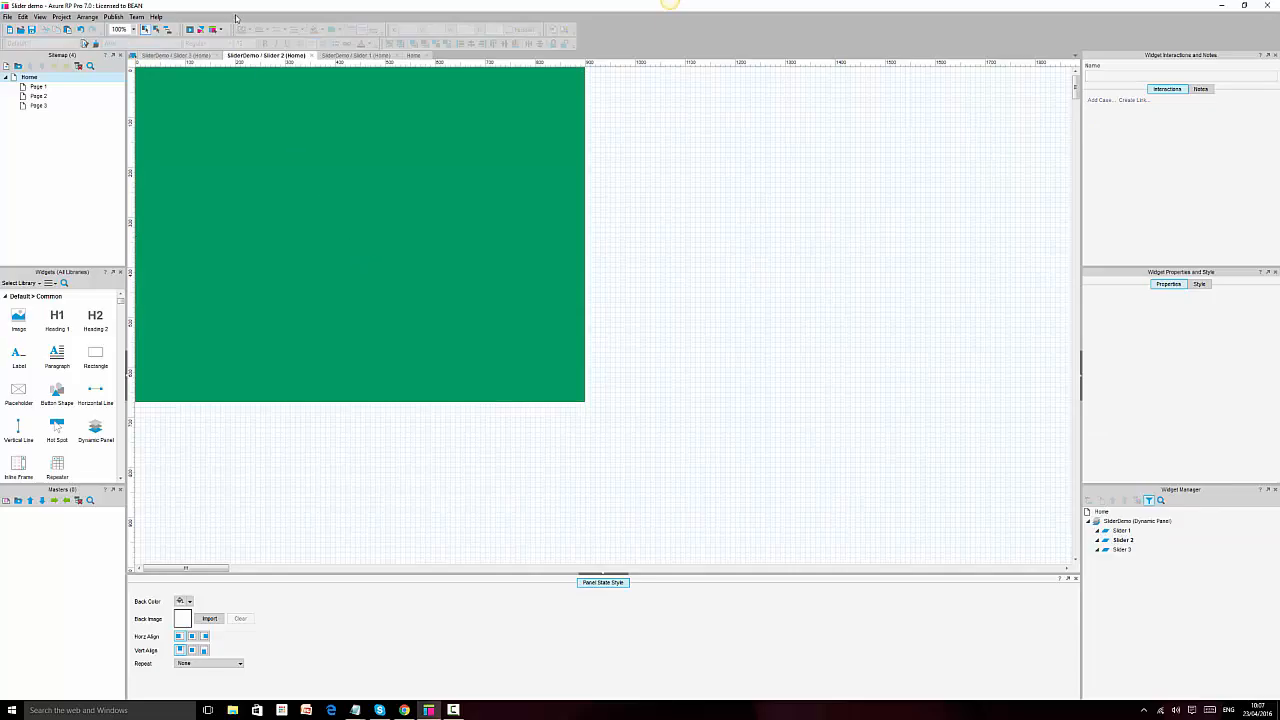
click(300, 152)
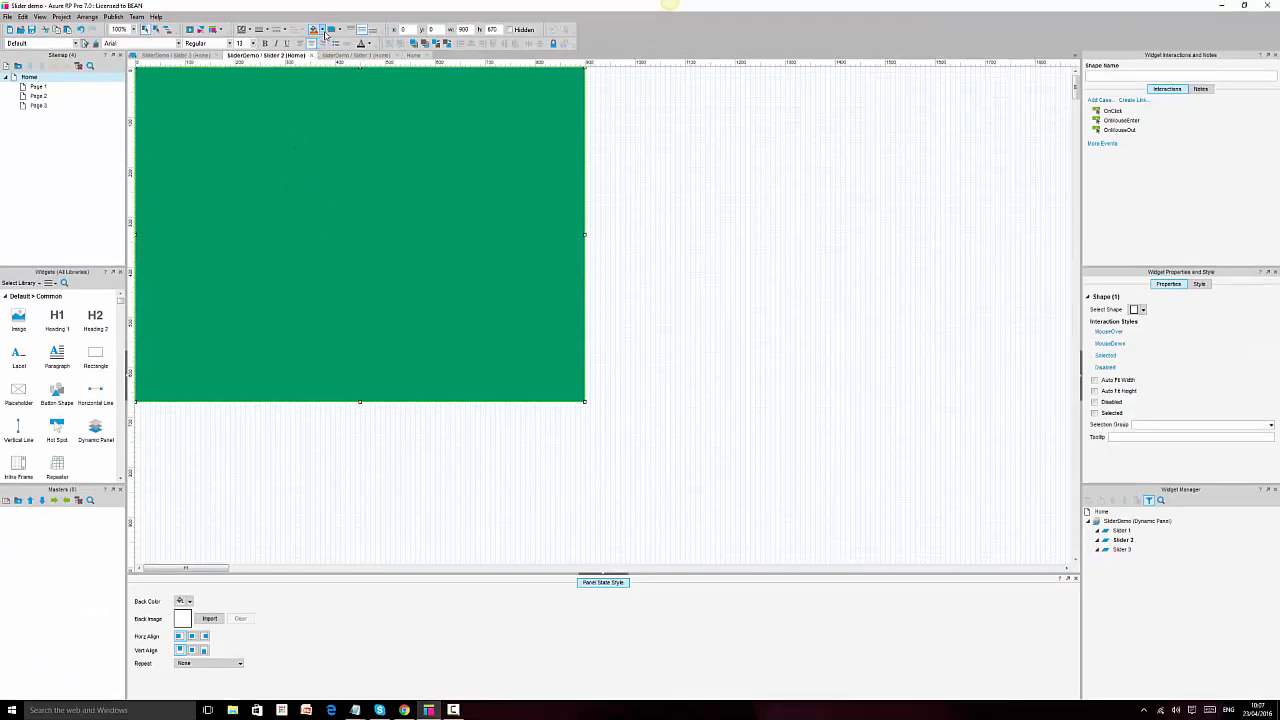
click(322, 30)
click(320, 80)
click(660, 224)
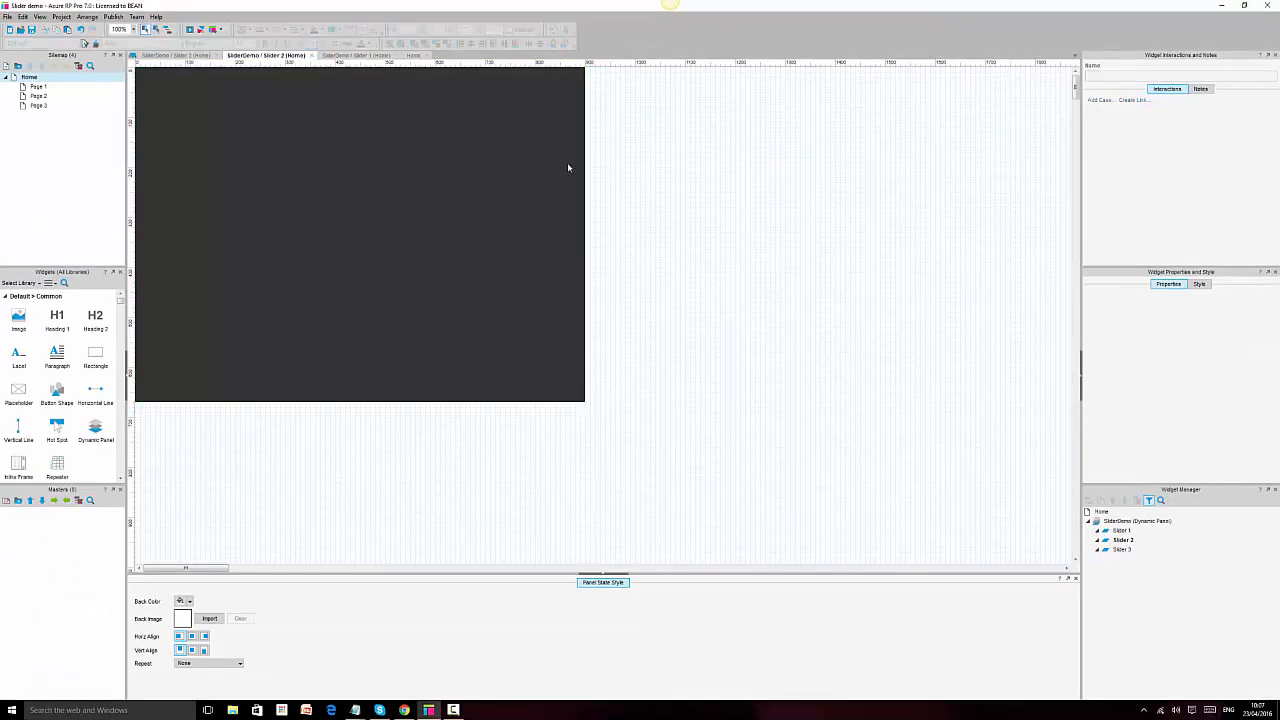
Review the Slider 1, Slider 2 and Slider 3 states, closing them to return to the Home page with nothing selected
click(355, 55)
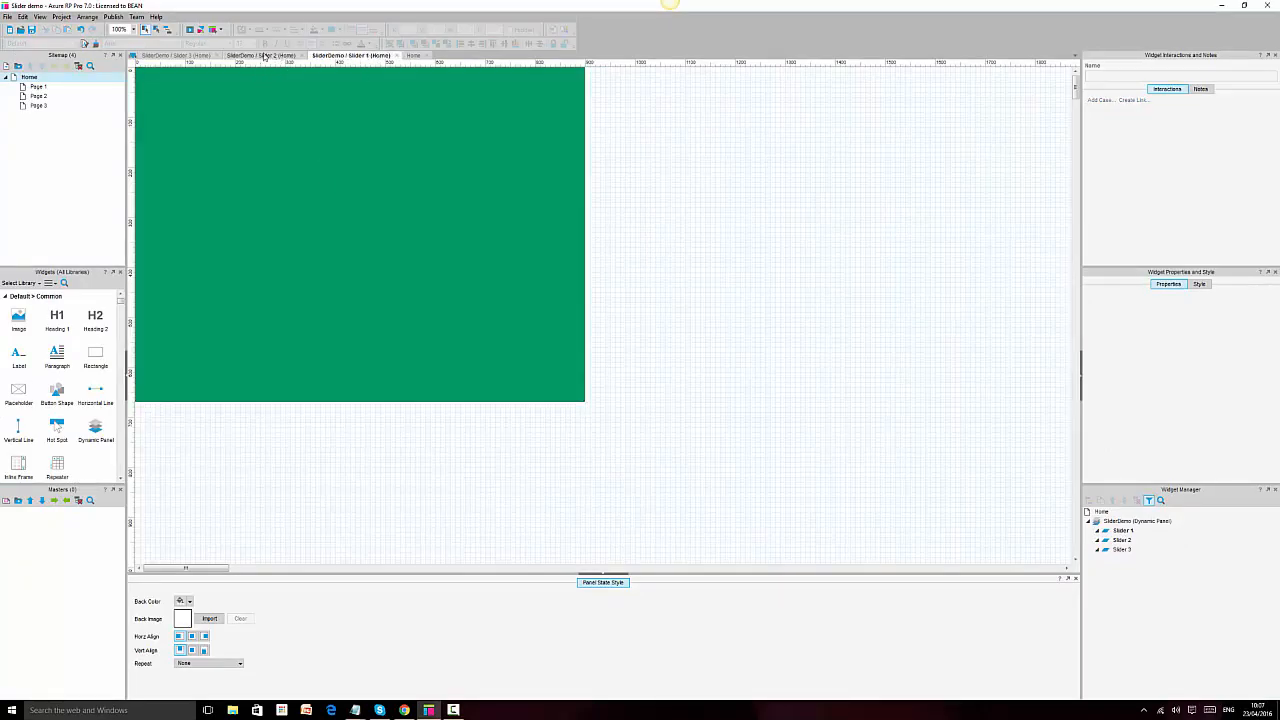
click(262, 56)
click(189, 57)
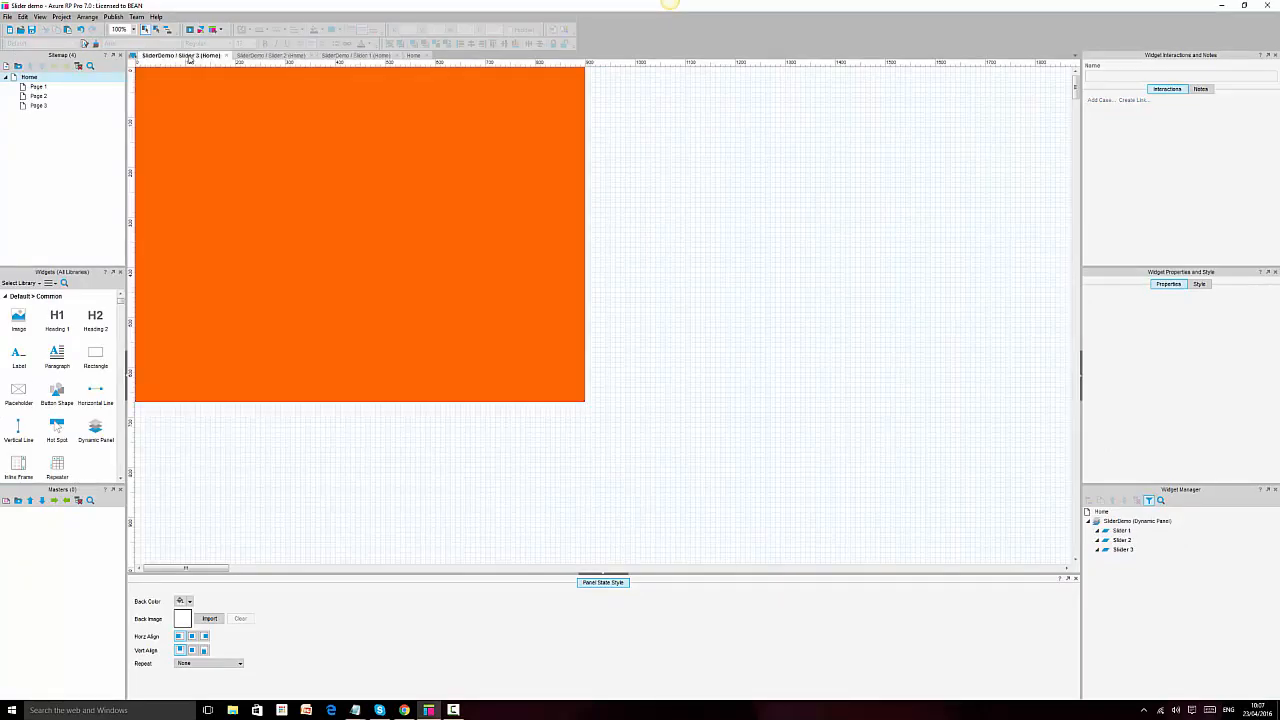
click(227, 57)
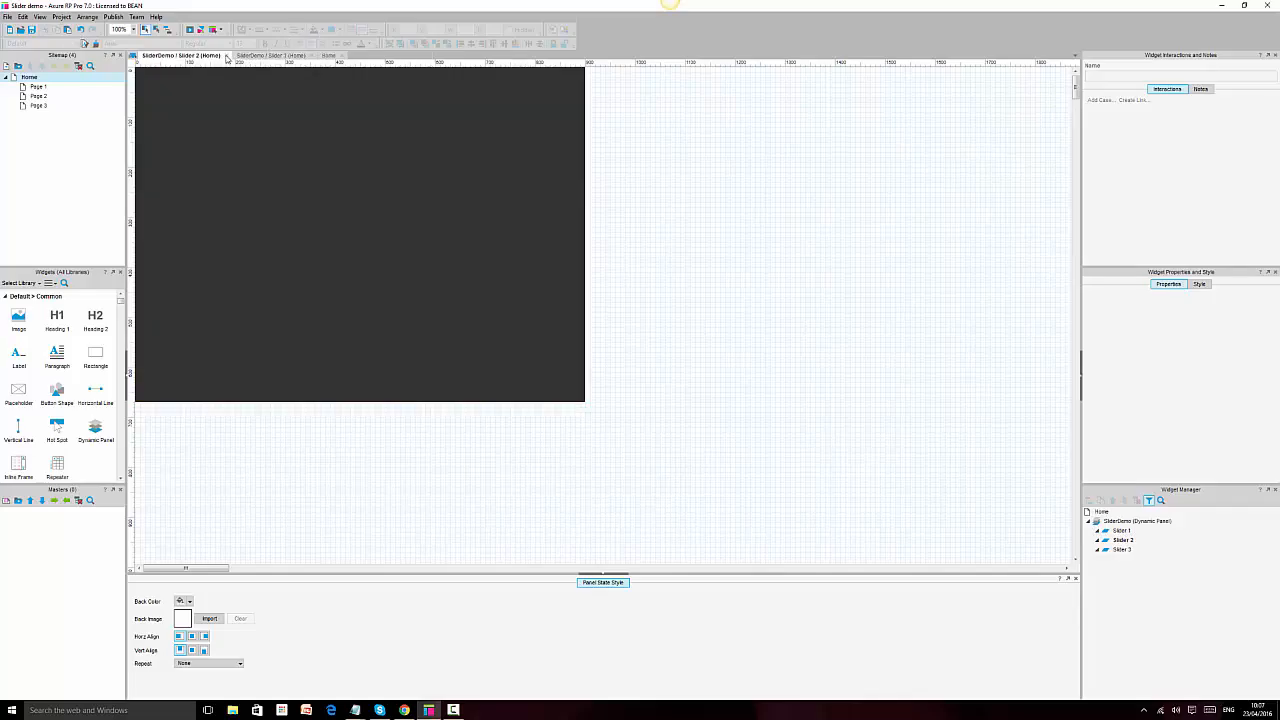
click(227, 56)
click(227, 56)
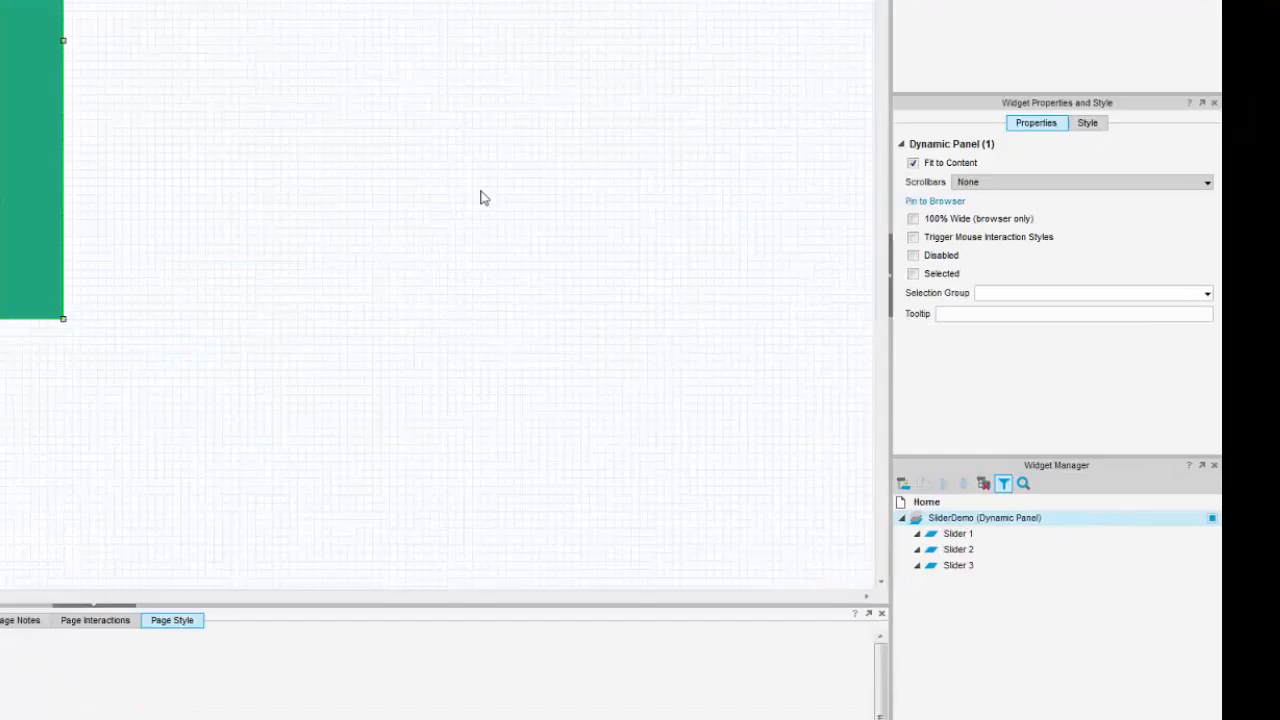
click(836, 329)
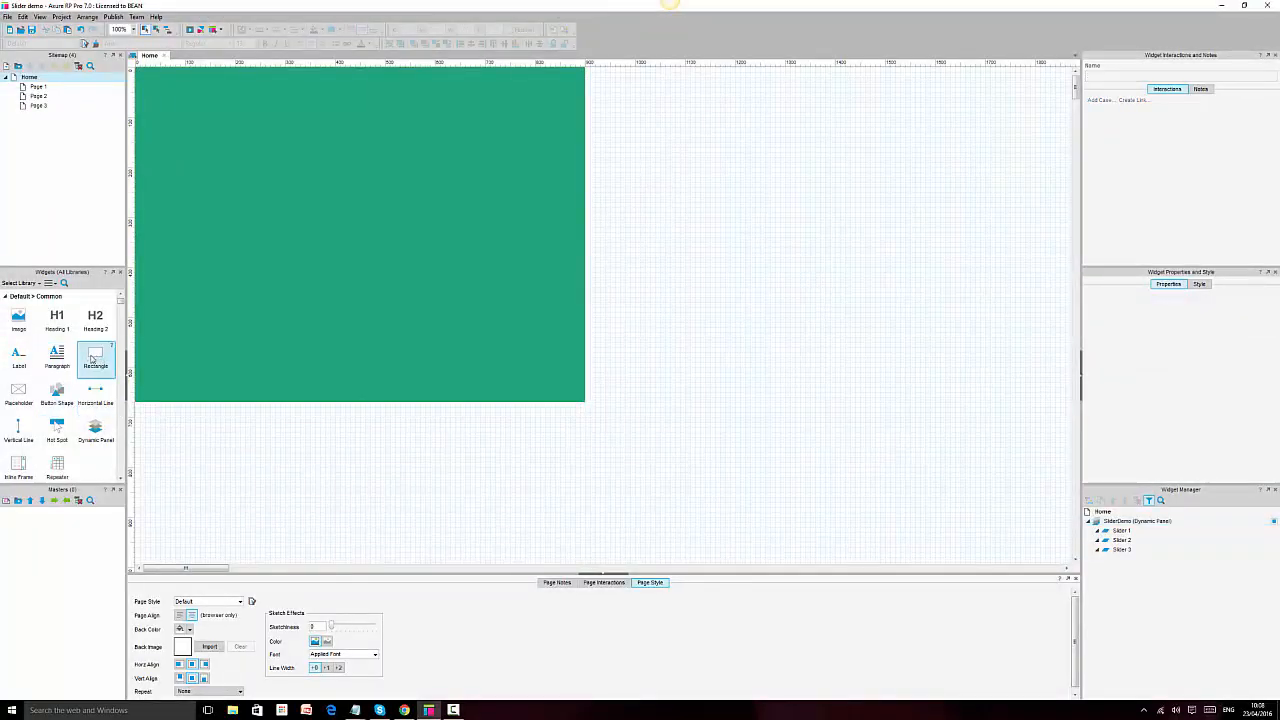
Place a Button Shape widget over the SliderDemo panel near its right edge, at about x 780, y 310
scroll(82, 430, down, 2)
scroll(82, 430, down, 8)
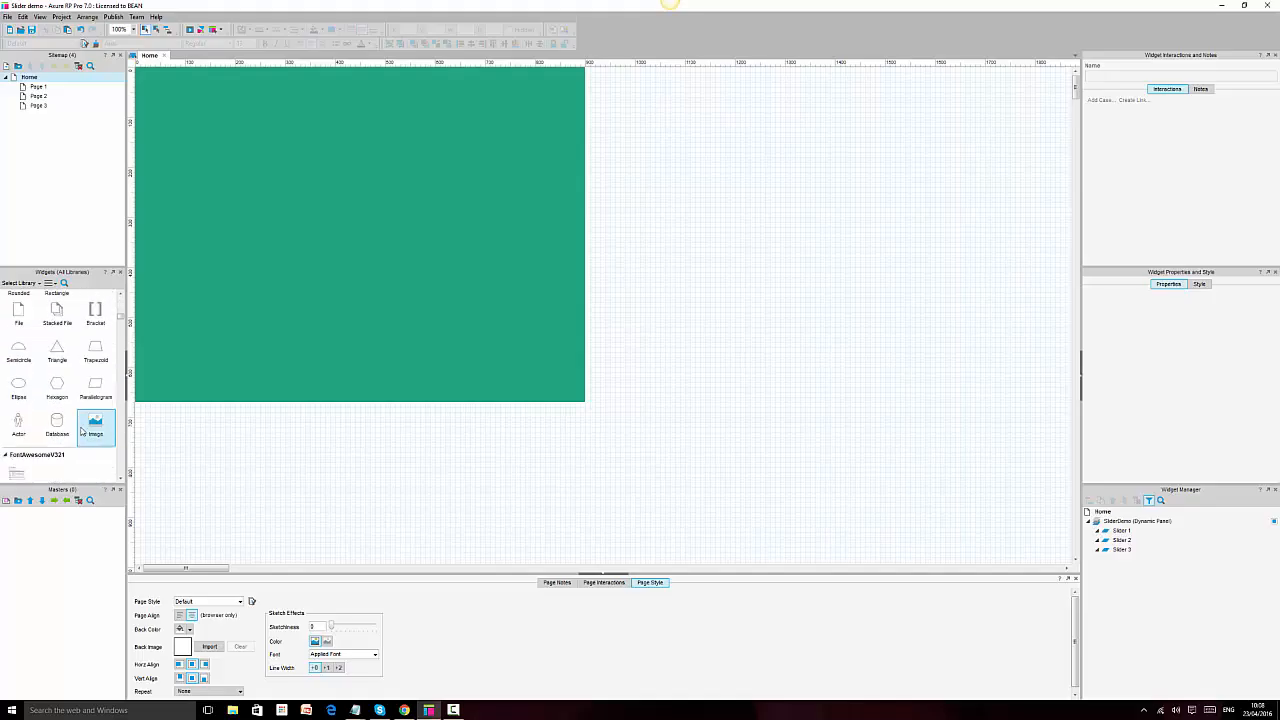
scroll(82, 430, down, 2)
scroll(82, 430, up, 3)
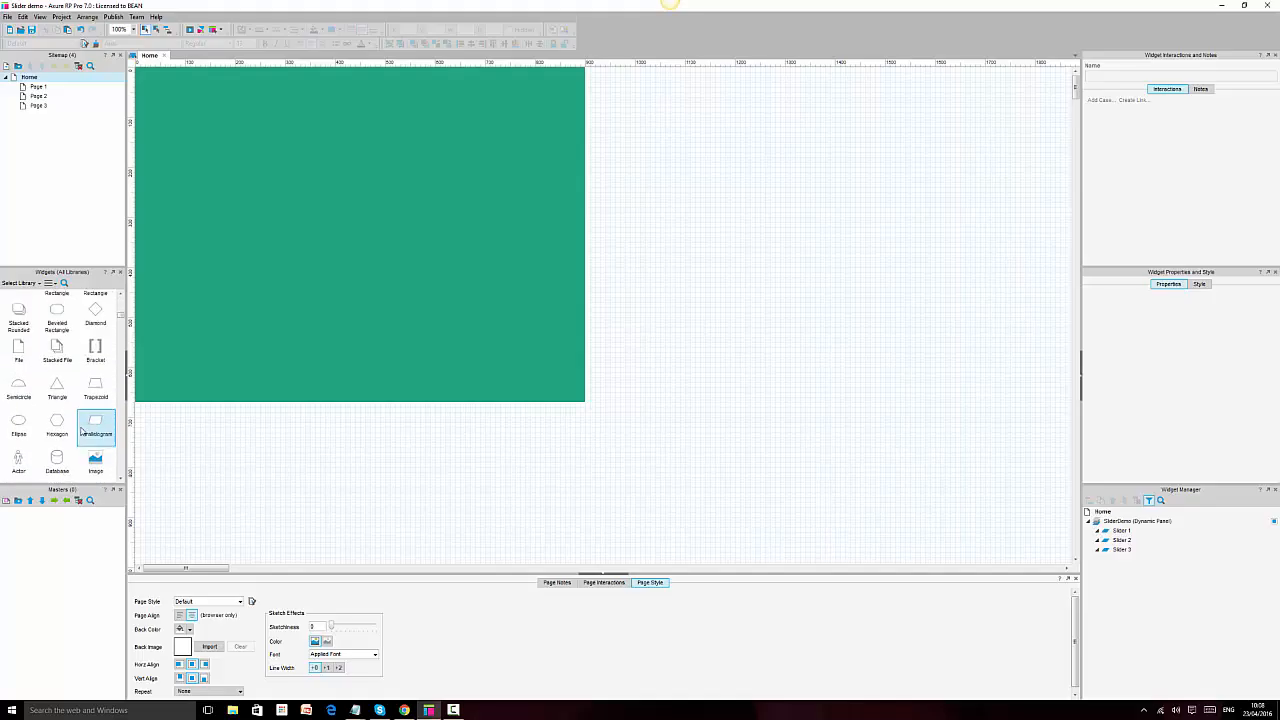
scroll(82, 430, up, 1)
scroll(82, 430, up, 6)
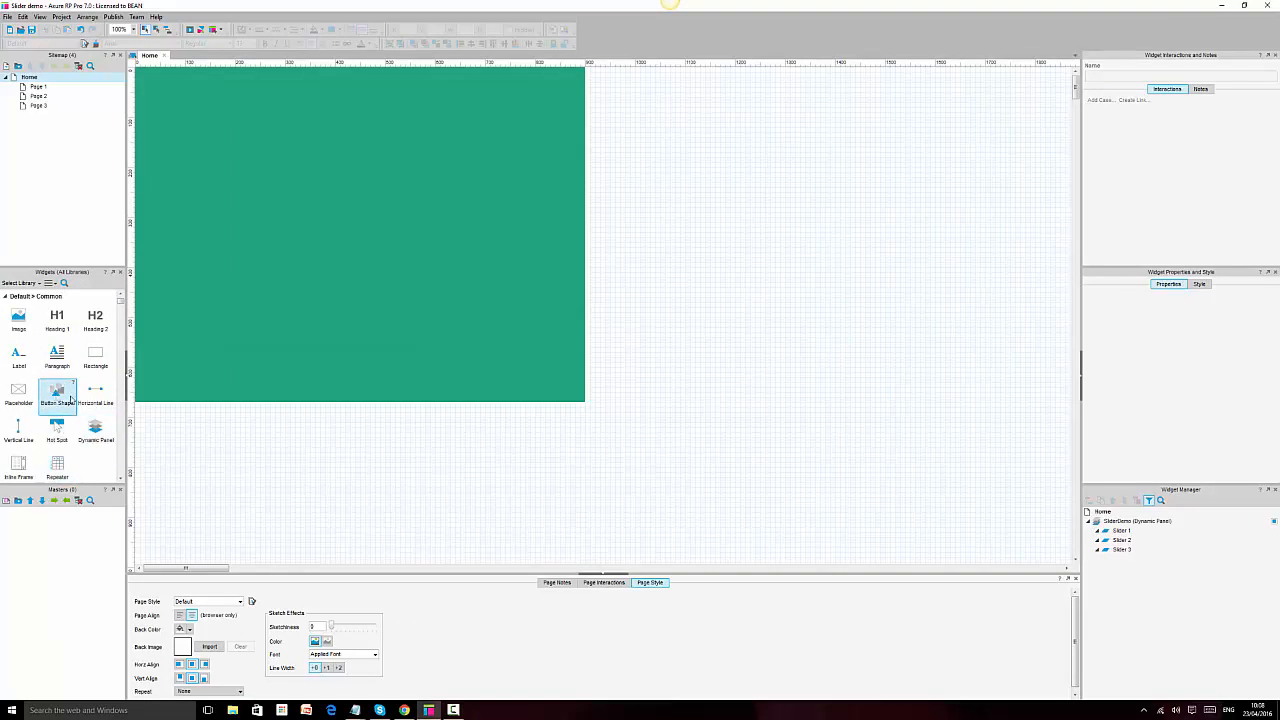
drag(57, 395, 525, 222)
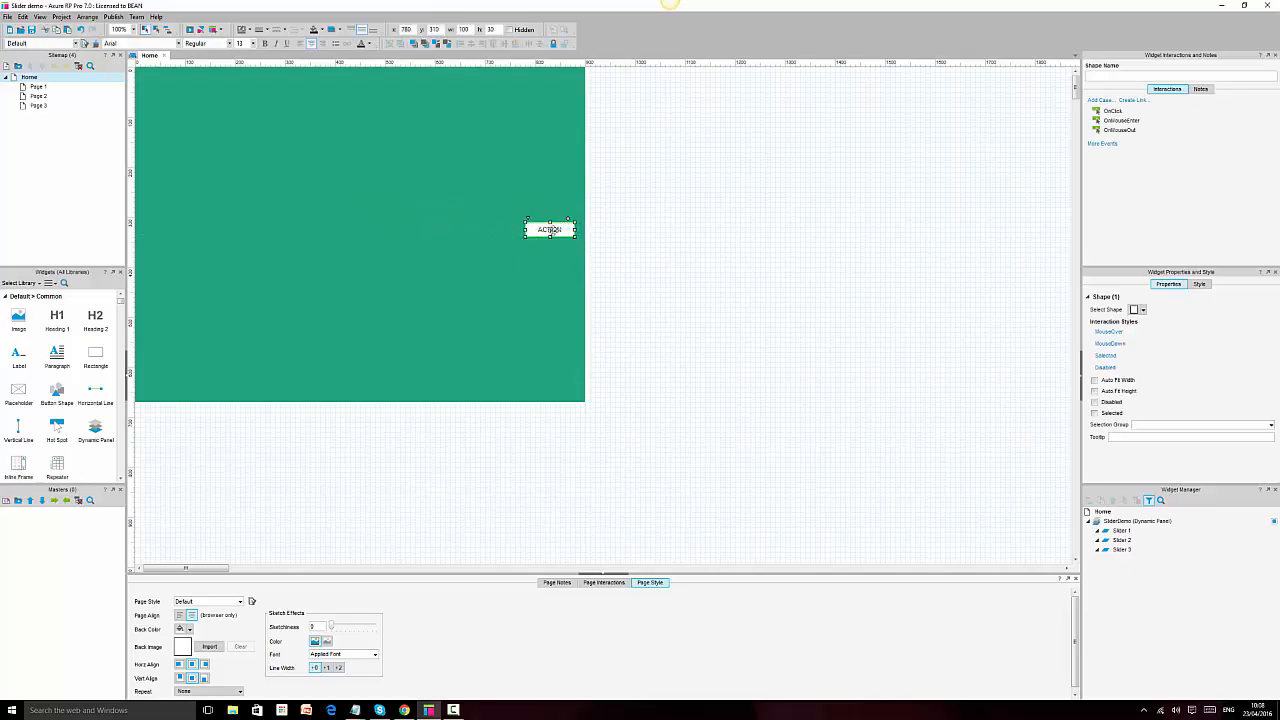
Change the button's shape to Triangle Right
right_click(552, 230)
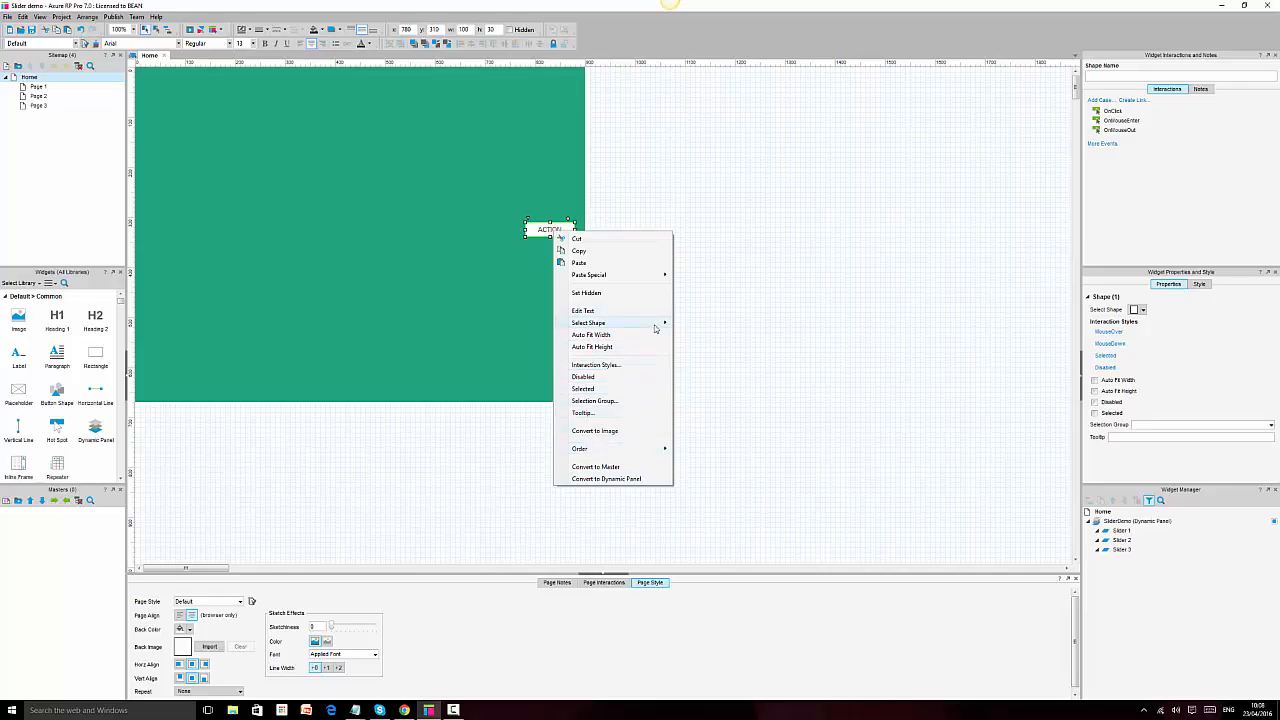
mouse_move(620, 323)
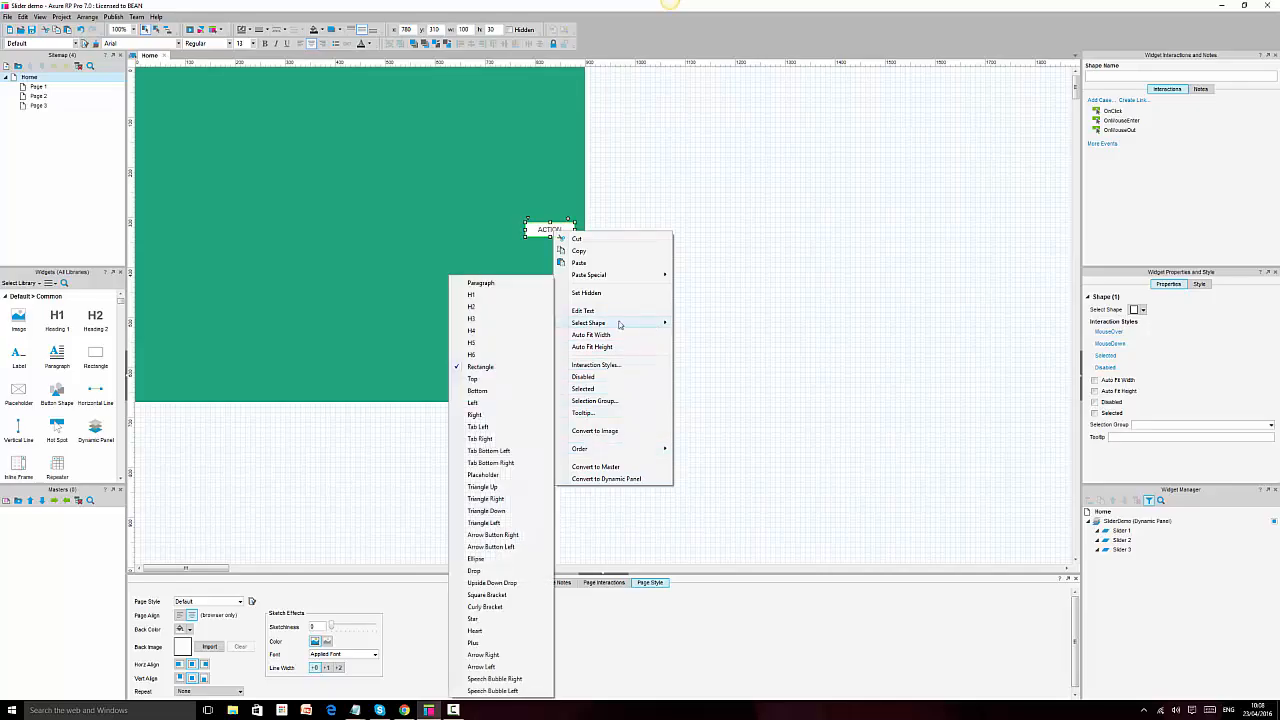
click(499, 499)
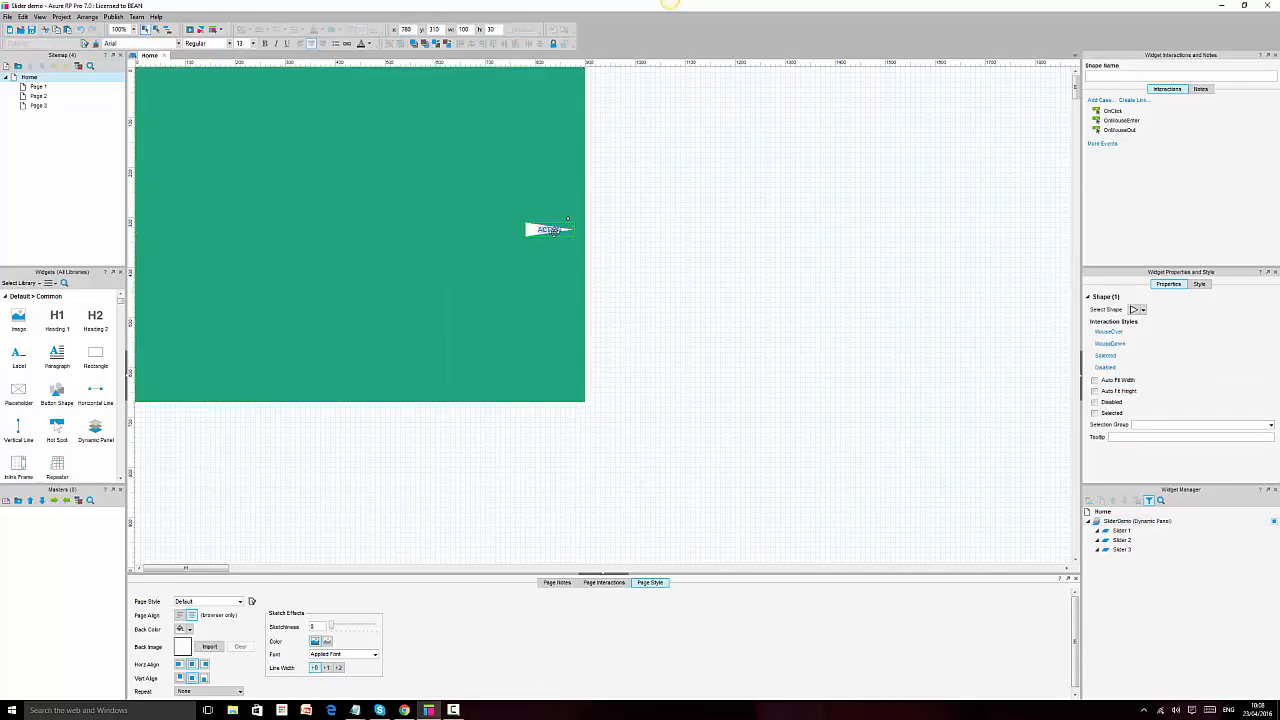
Delete the triangle's ACTION label and resize it to about 30 by 80 at the panel's right edge
key(Delete)
click(797, 289)
click(552, 230)
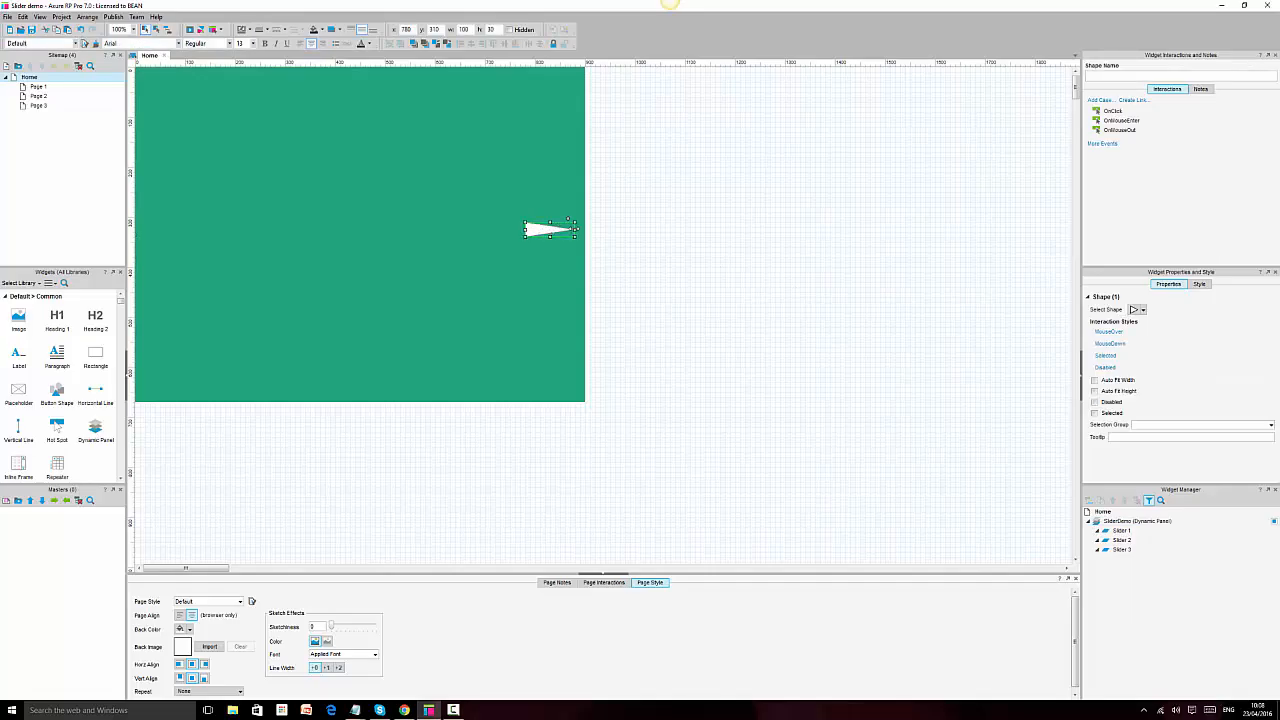
mouse_move(574, 229)
mouse_down()
mouse_move(528, 229)
mouse_move(546, 229)
mouse_move(533, 197)
mouse_move(567, 225)
mouse_up()
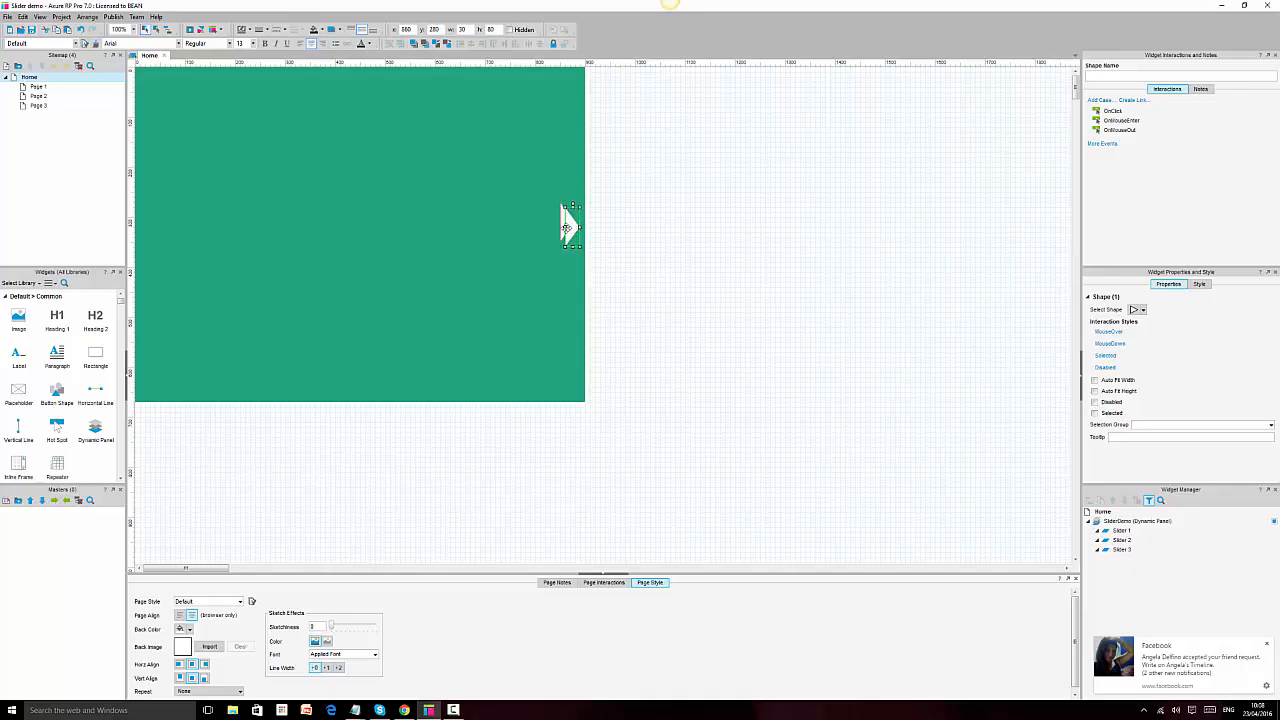
Place a copy of the triangle at the panel's left edge, x 10, y 270, and change its shape to Triangle Left
drag(568, 224, 148, 221)
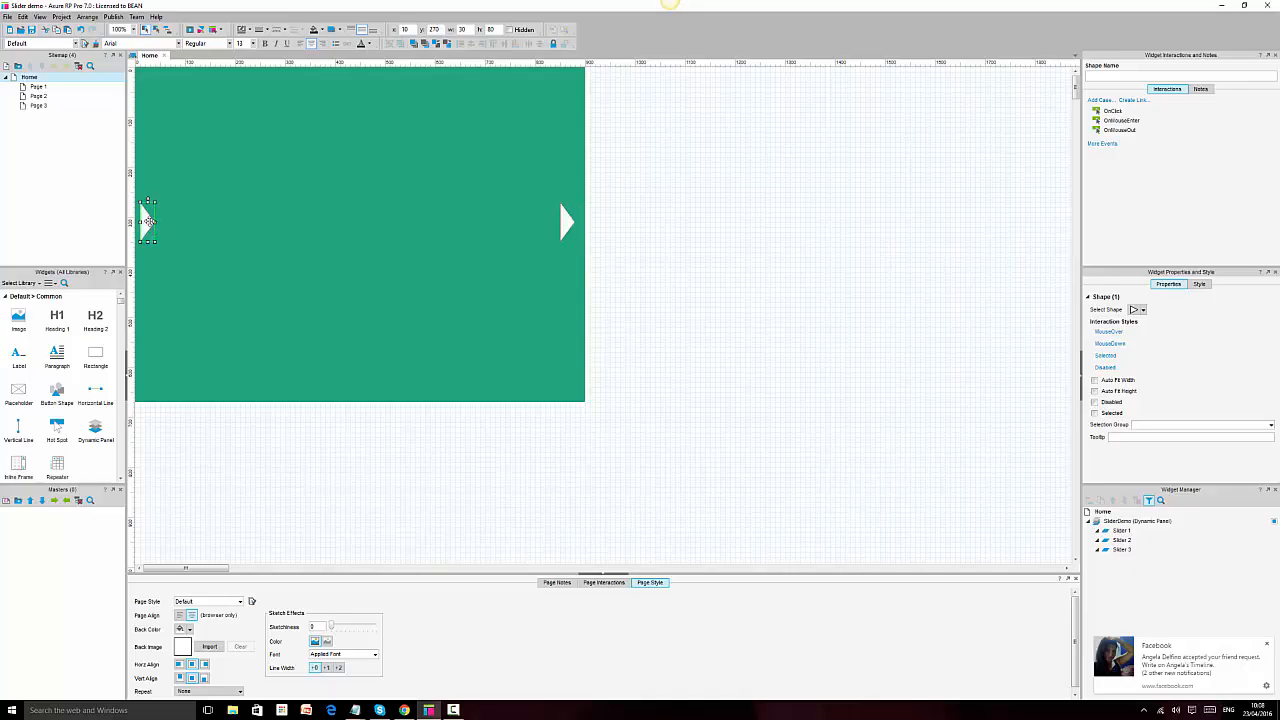
right_click(148, 221)
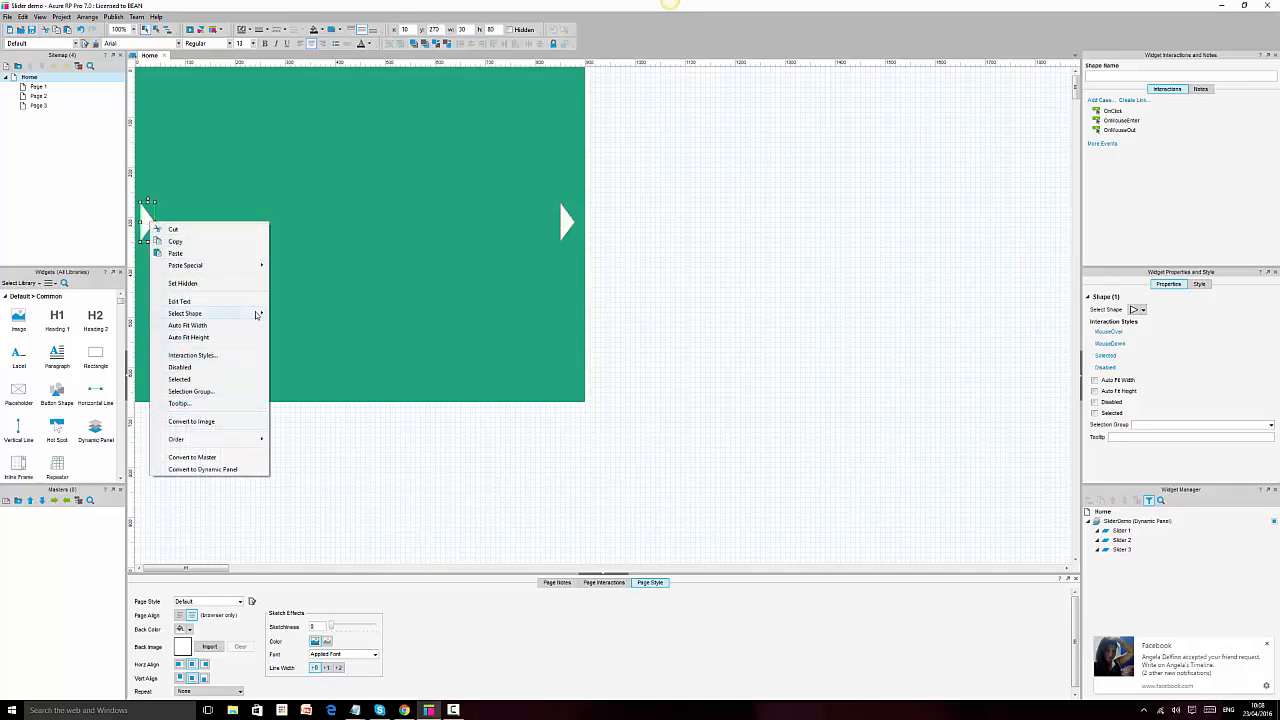
mouse_move(256, 315)
click(103, 528)
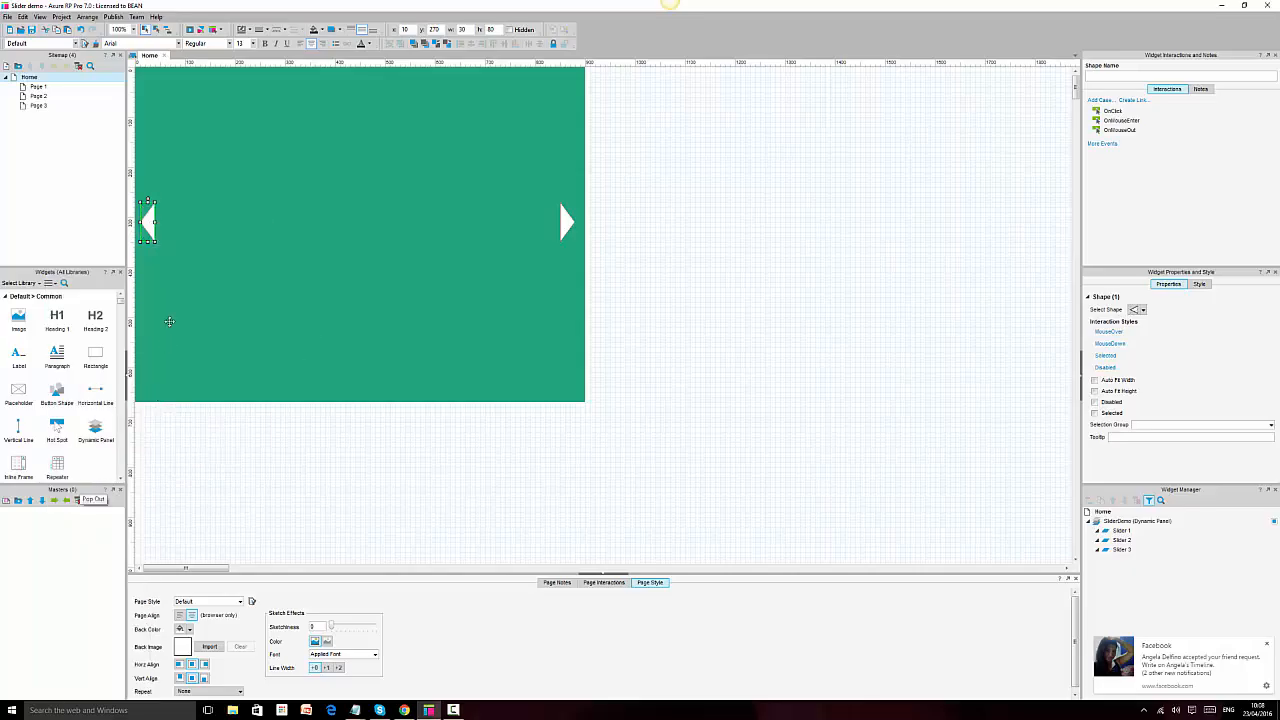
Remove the border line from both arrow triangles
shift+click(566, 221)
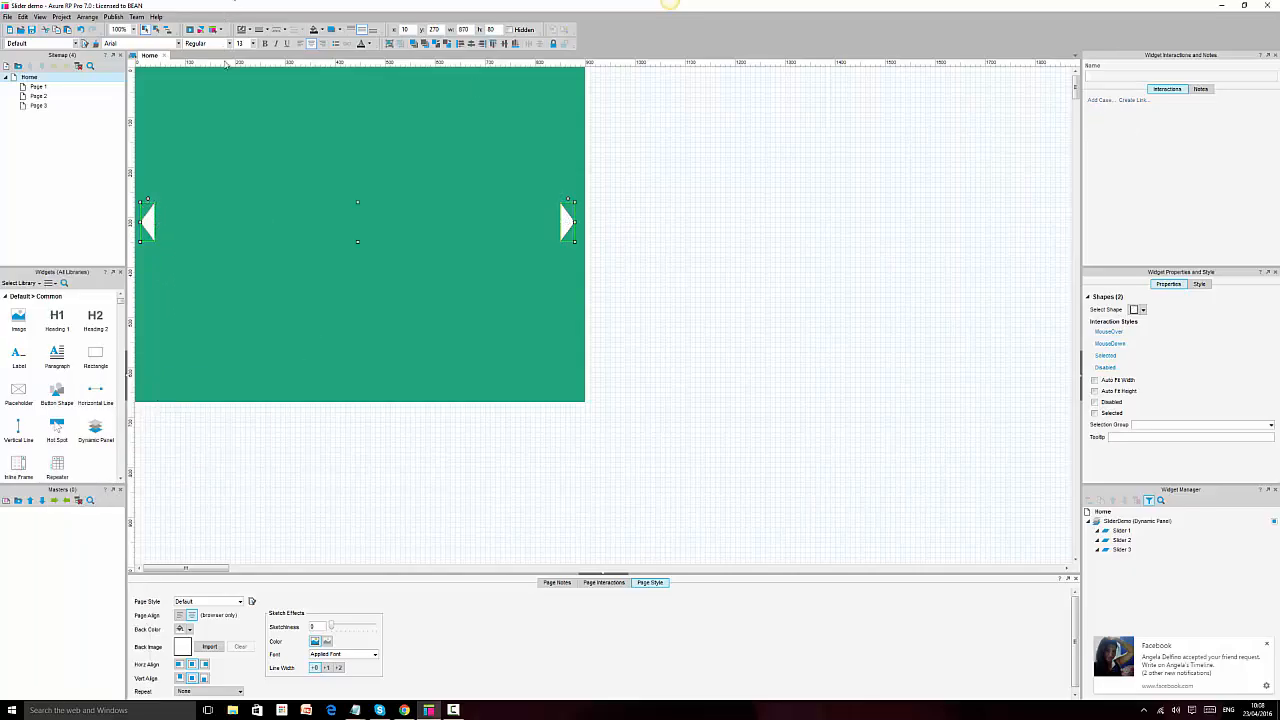
click(262, 29)
click(259, 43)
click(803, 232)
Group the two arrow triangles and center the group horizontally and vertically on the SliderDemo panel
click(149, 219)
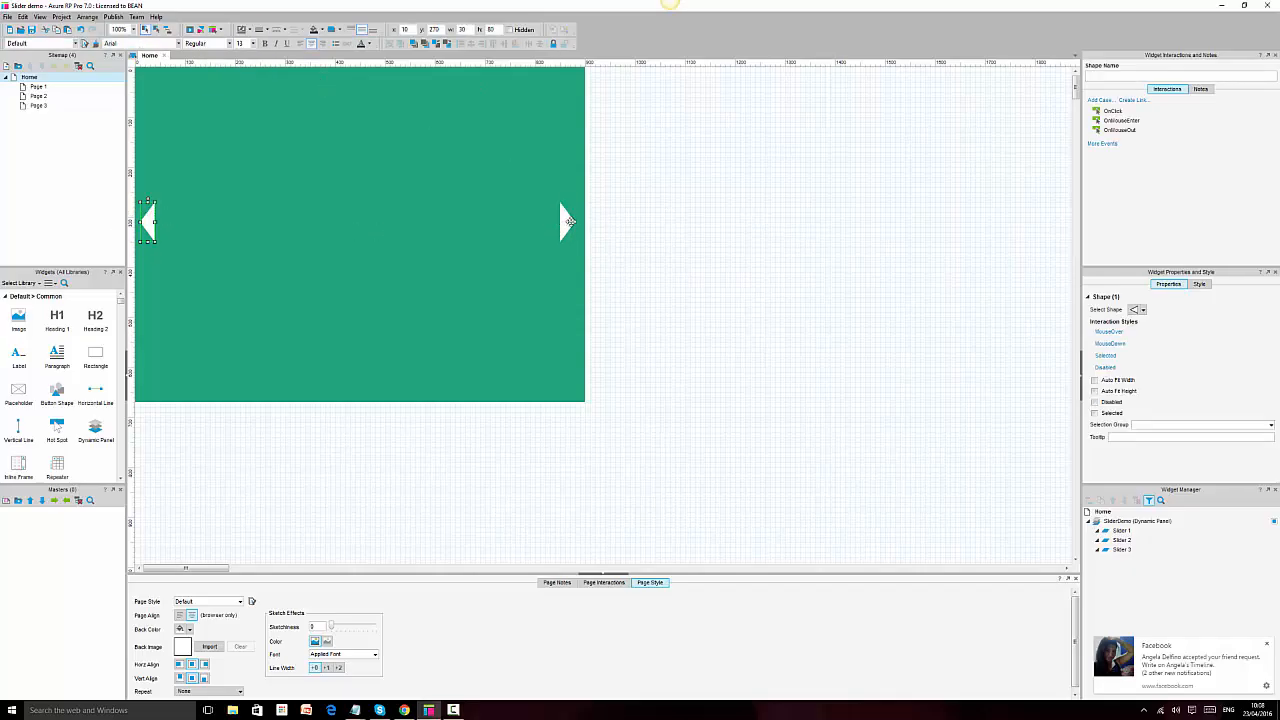
shift+click(566, 221)
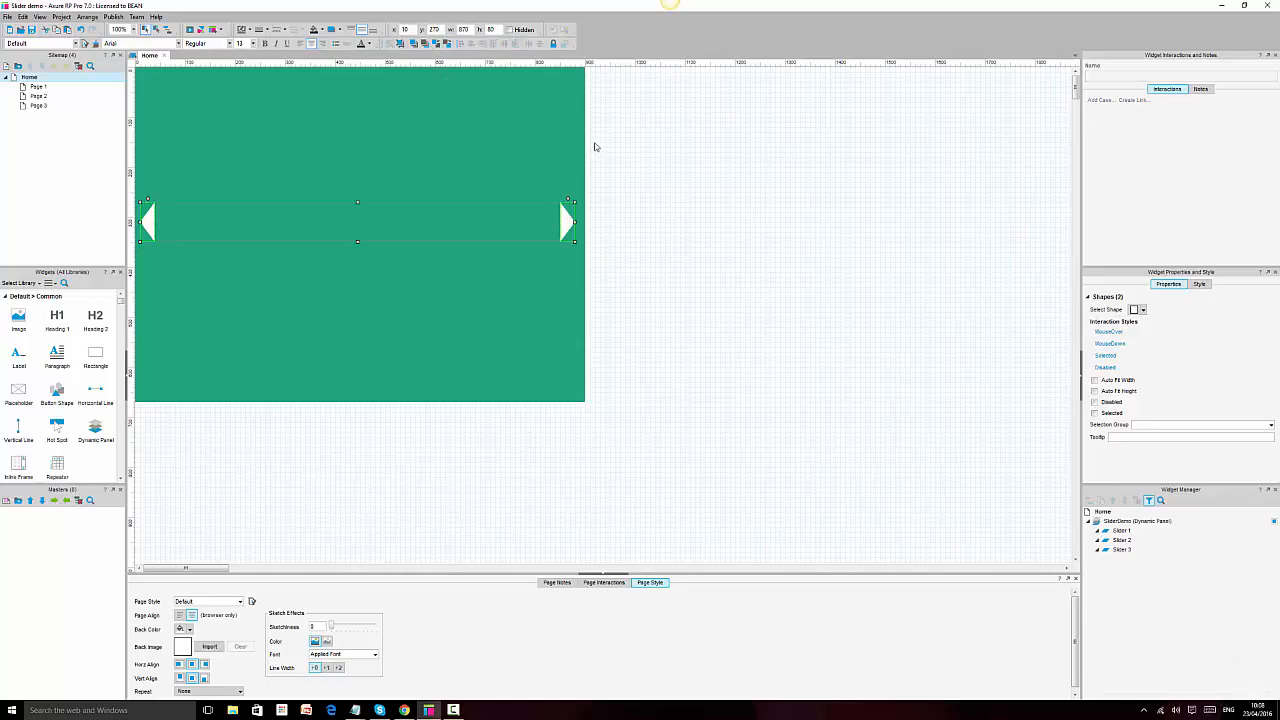
click(566, 221)
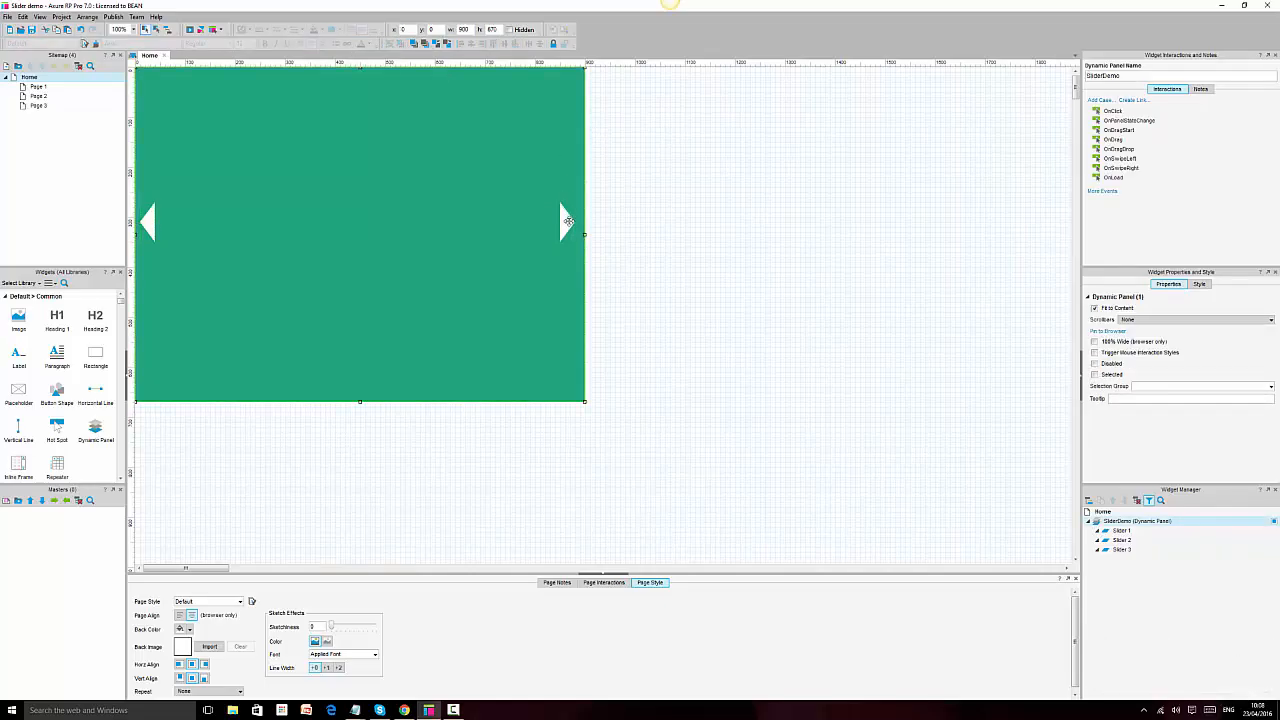
click(503, 44)
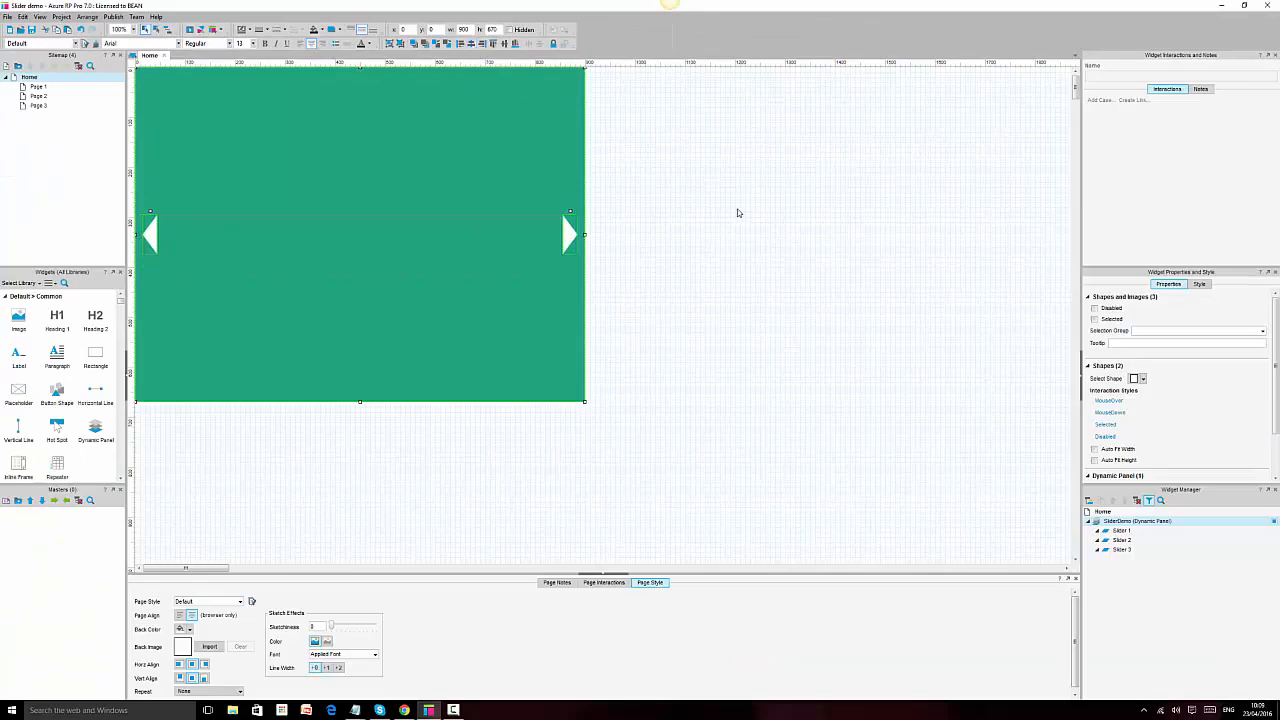
click(658, 206)
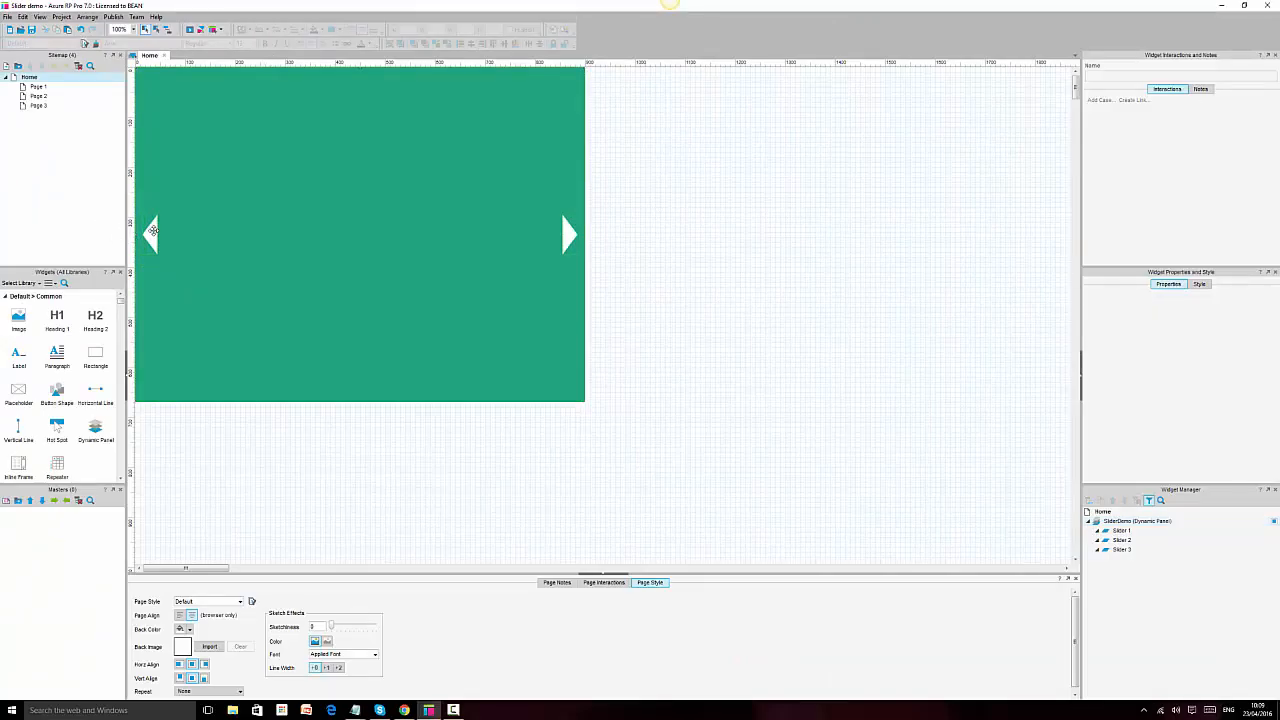
Ungroup the two arrow triangles and select only the right-pointing one
click(153, 233)
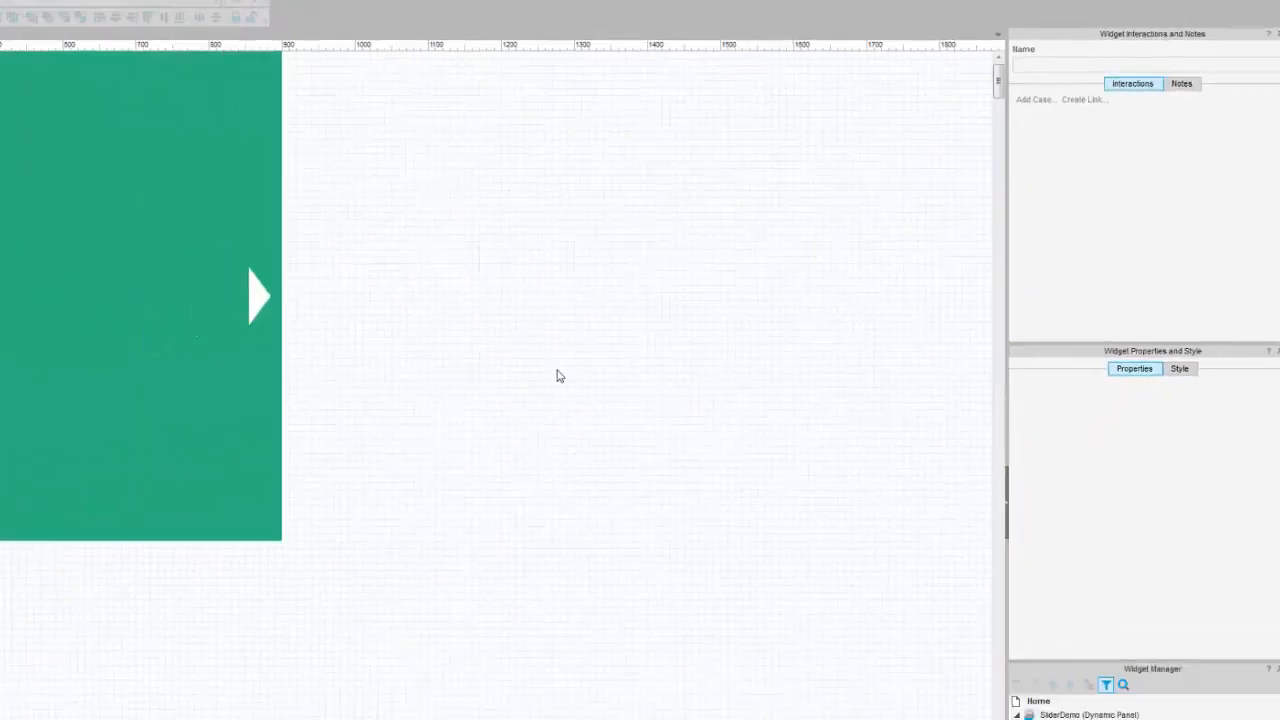
click(773, 289)
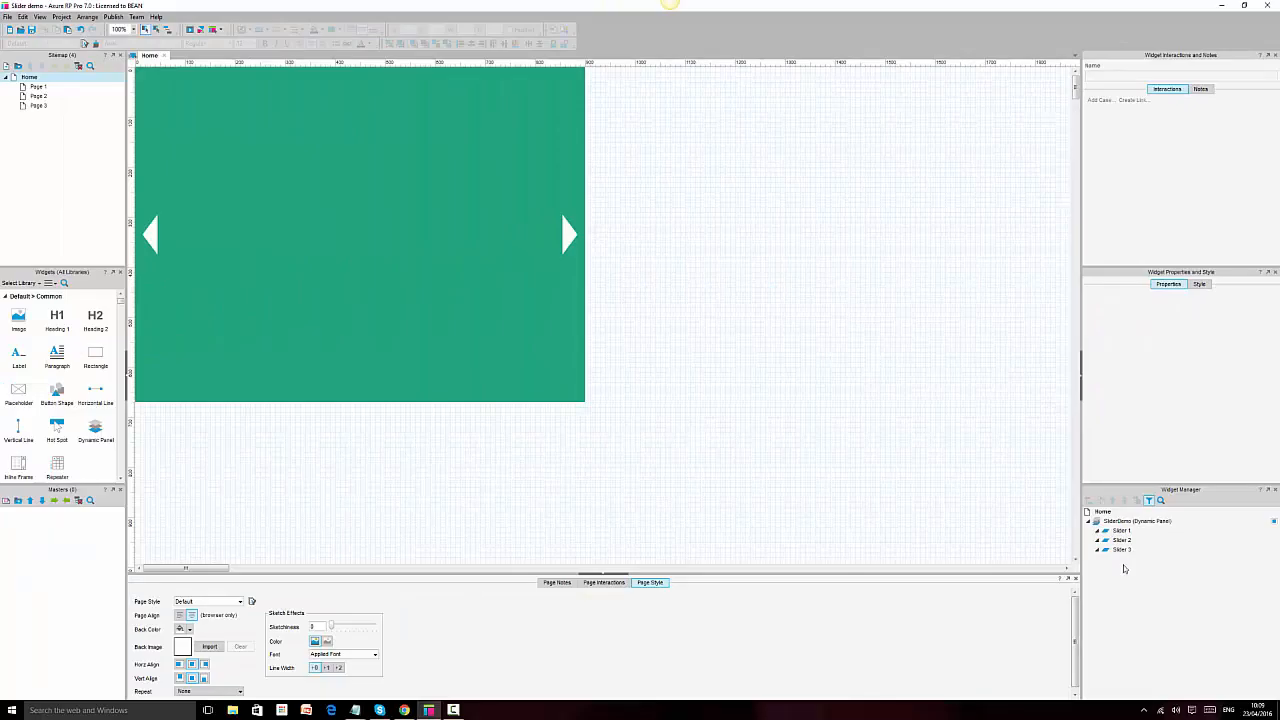
click(573, 230)
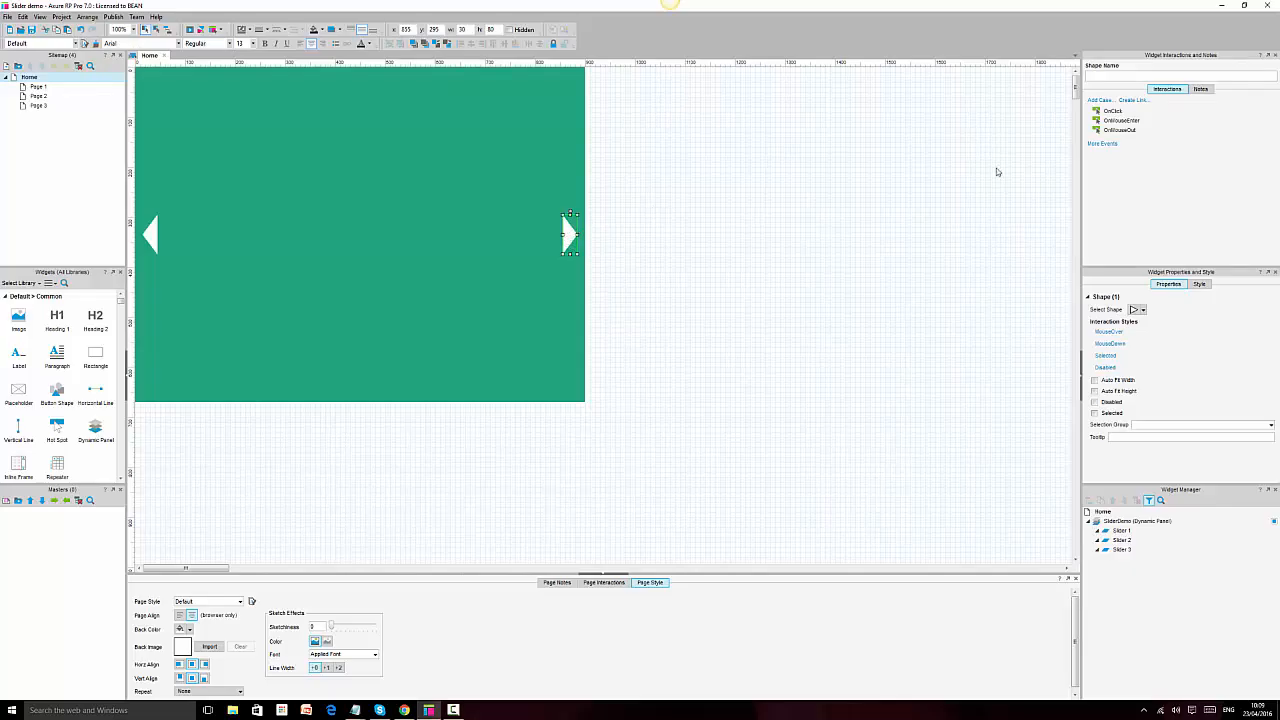
Add an OnClick case to the right-pointing arrow that sets the SliderDemo panel state to Next
double_click(1112, 111)
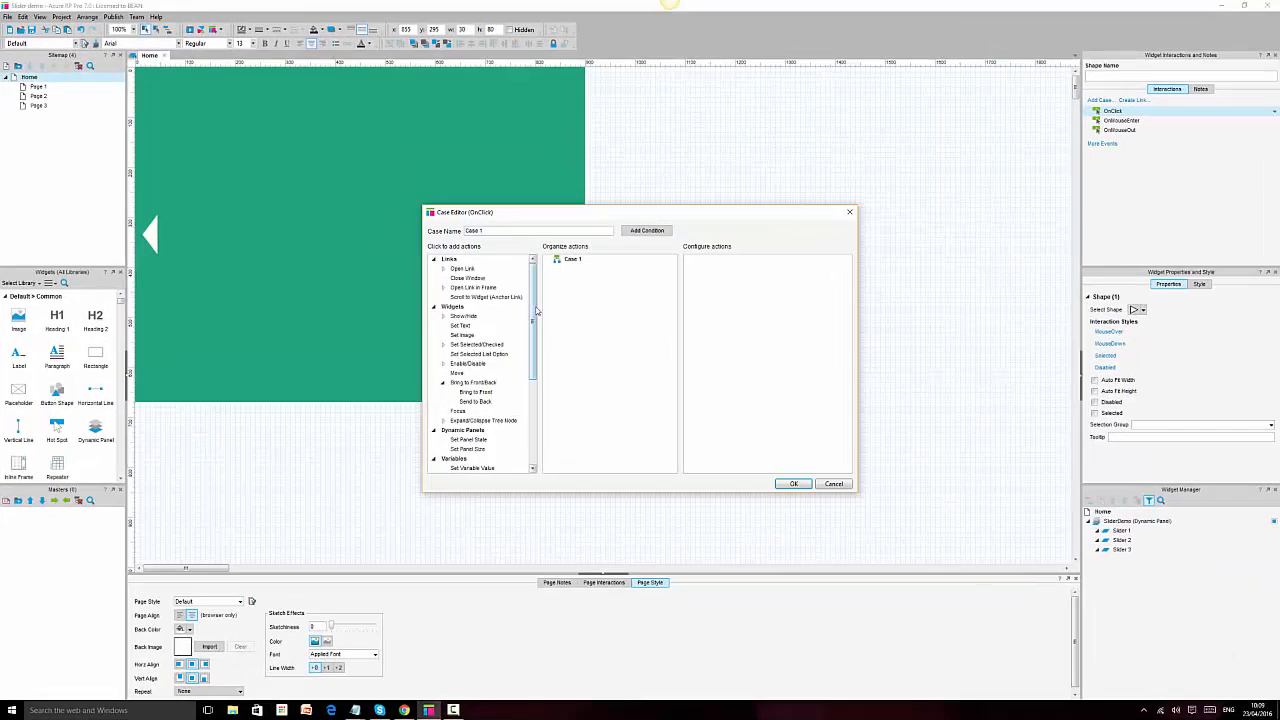
drag(534, 337, 517, 420)
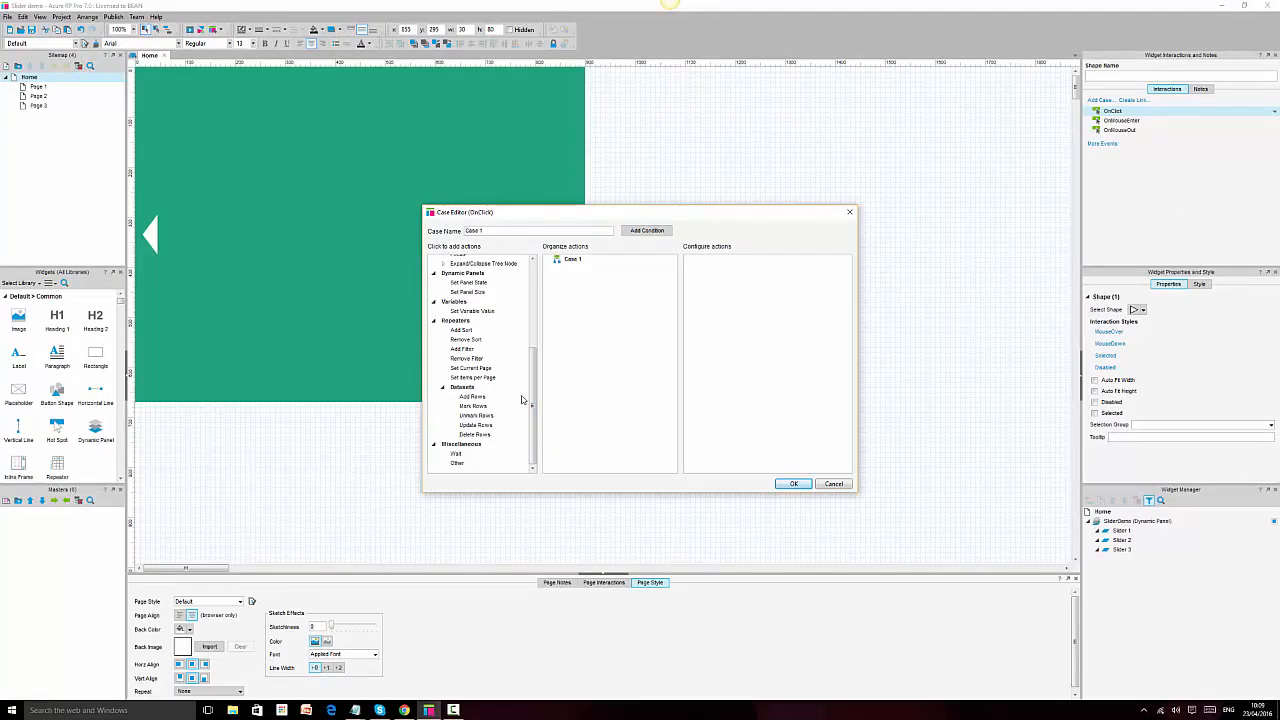
click(474, 284)
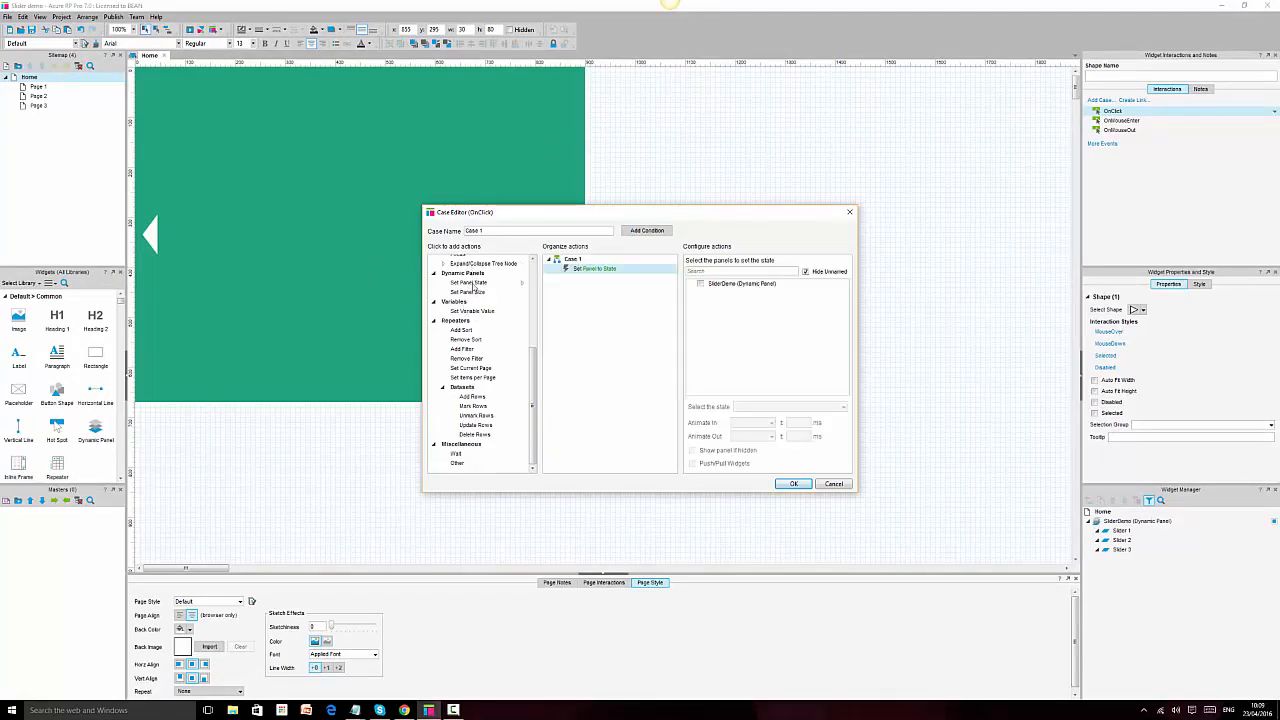
click(700, 284)
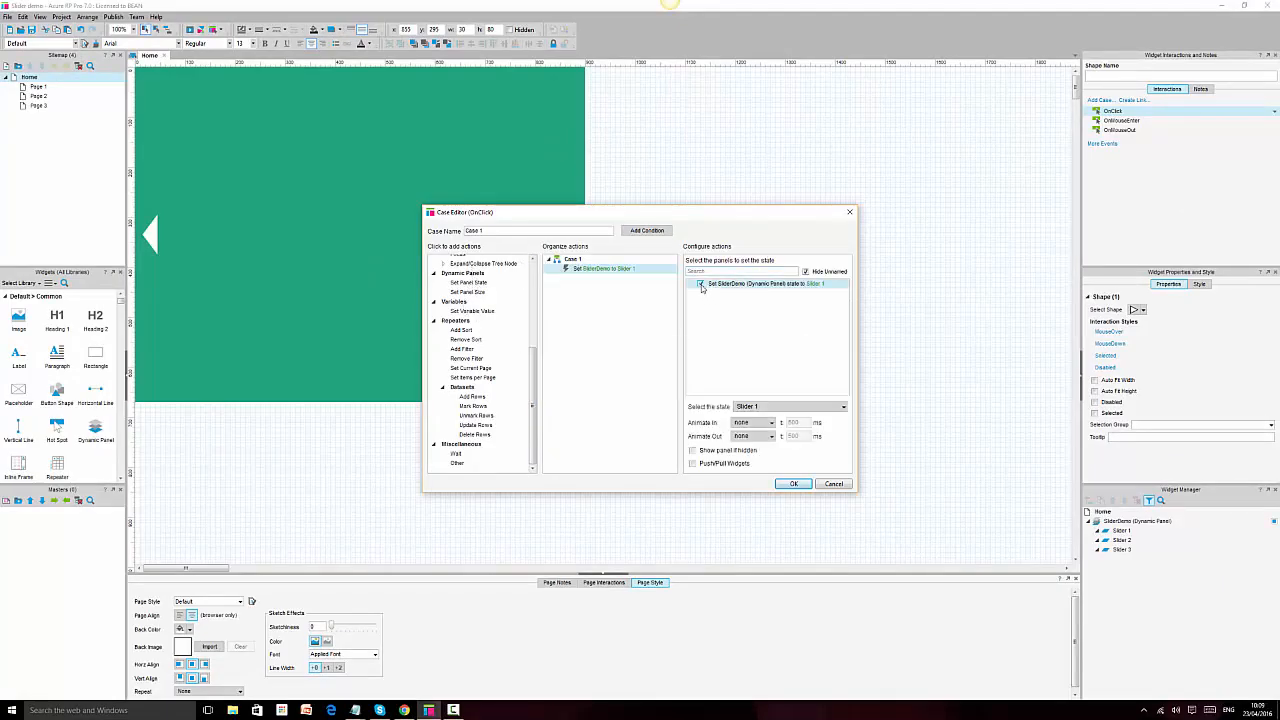
click(766, 408)
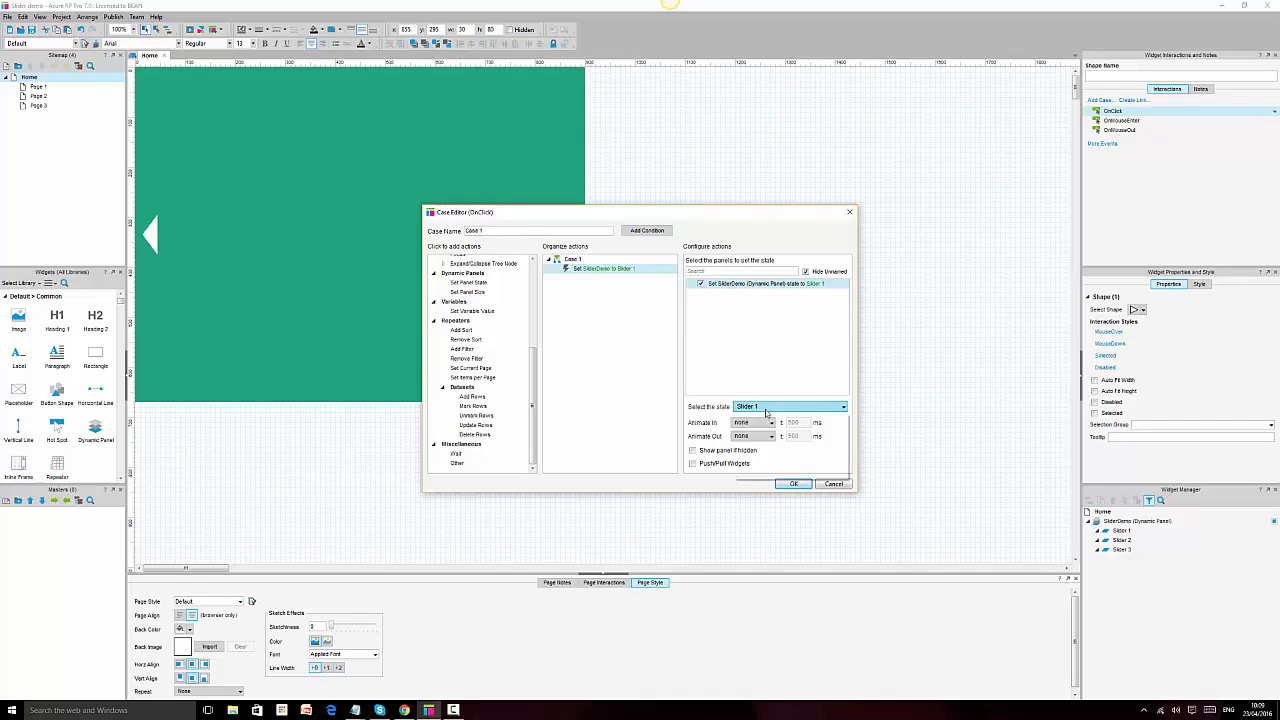
click(766, 413)
click(775, 408)
click(756, 448)
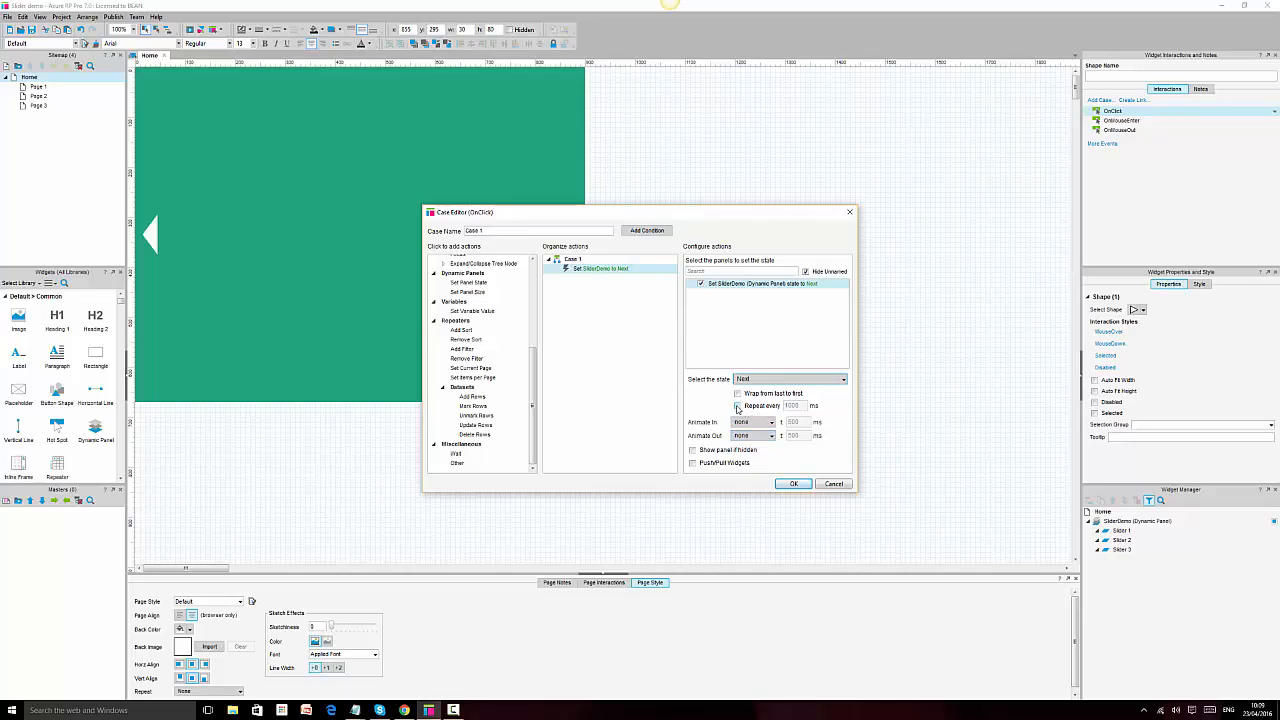
click(794, 484)
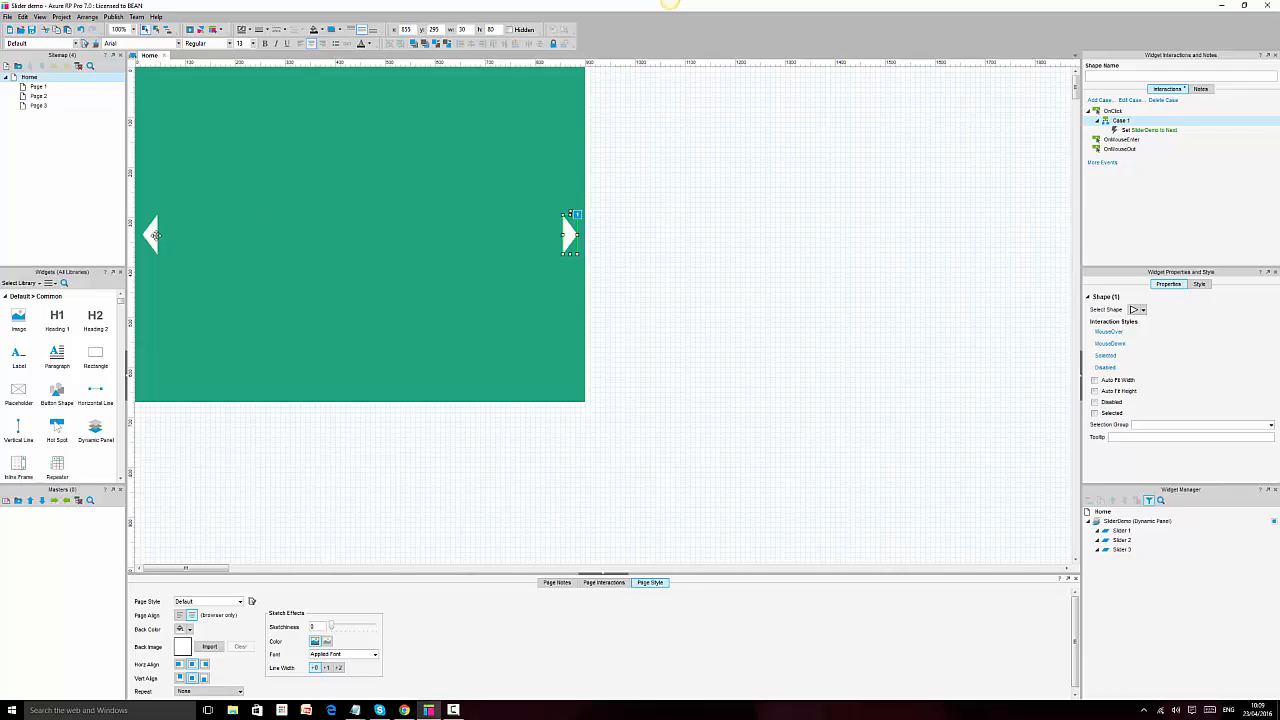
Add an OnClick case to the left-pointing arrow that sets SliderDemo to Previous with a slide left animate-in of 500 ms
click(153, 236)
double_click(1112, 111)
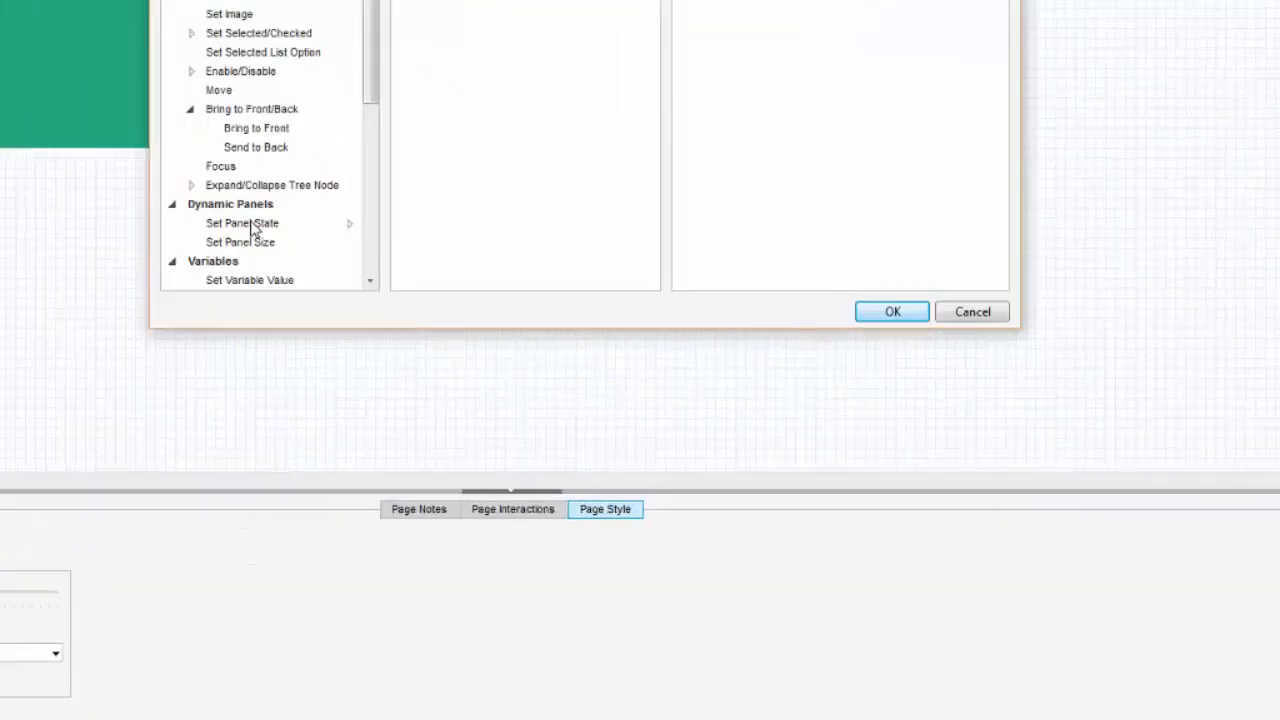
click(469, 439)
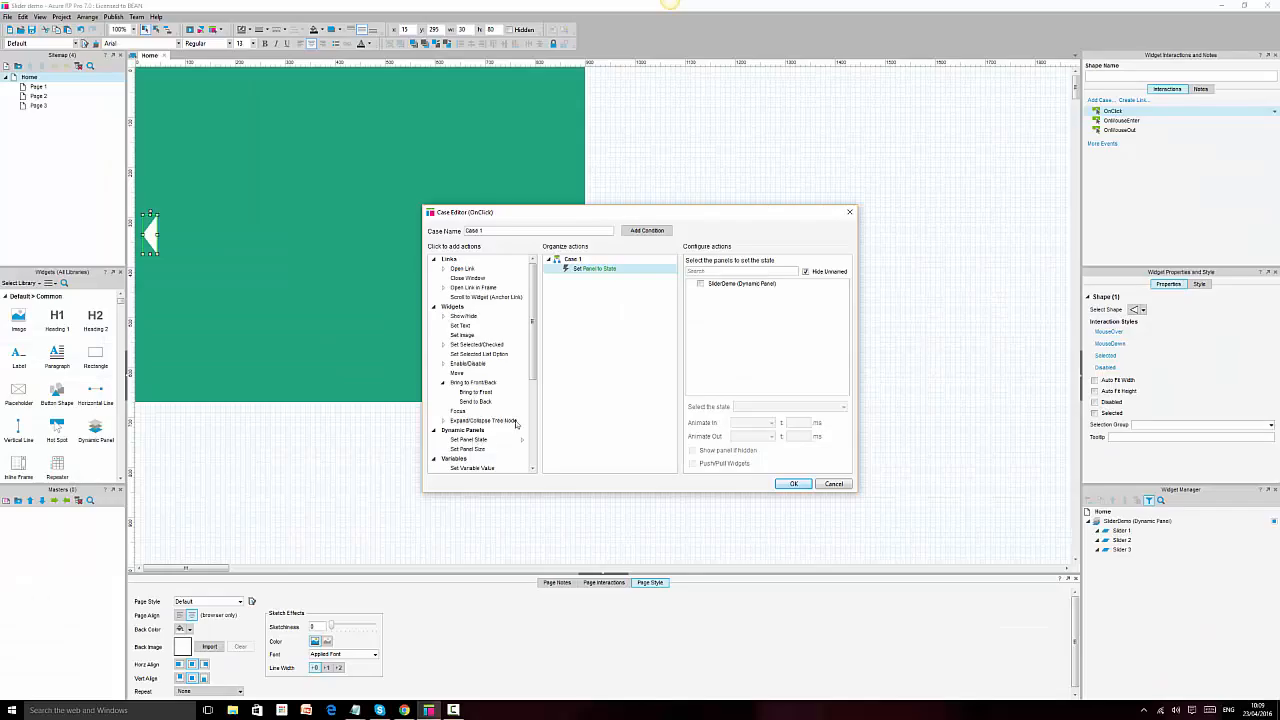
click(700, 285)
click(760, 408)
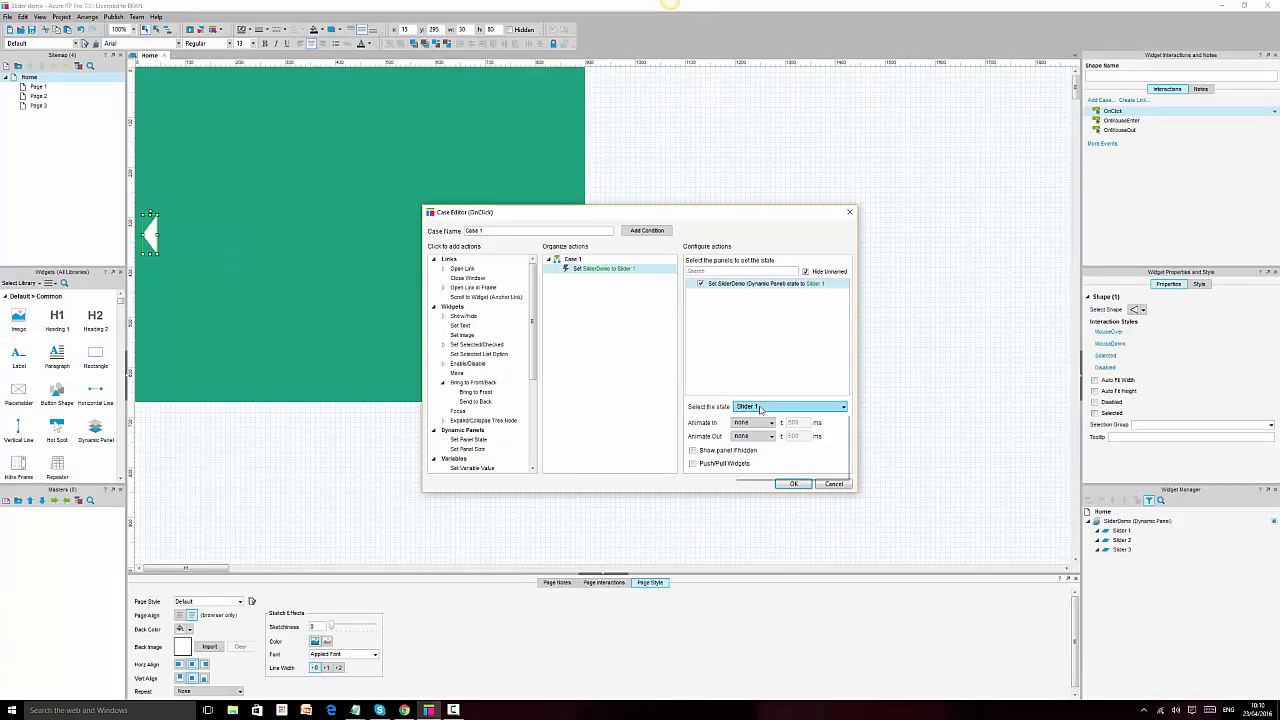
click(757, 432)
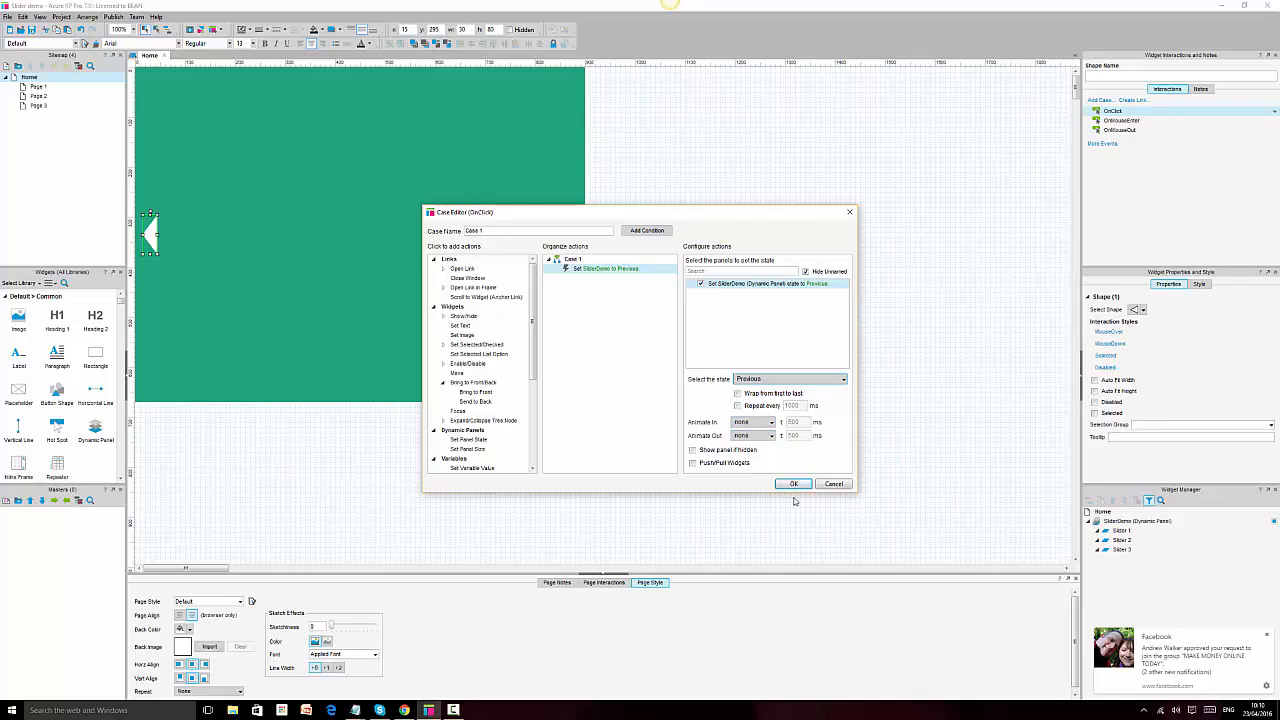
click(766, 424)
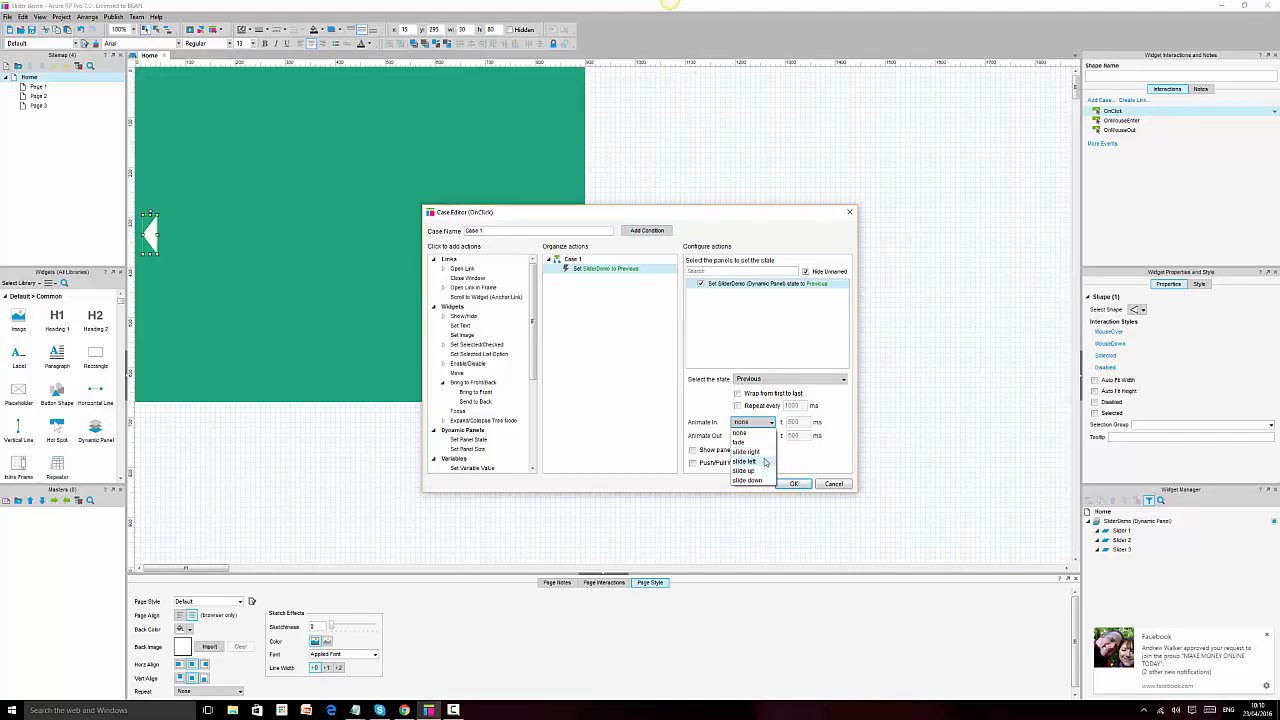
click(764, 461)
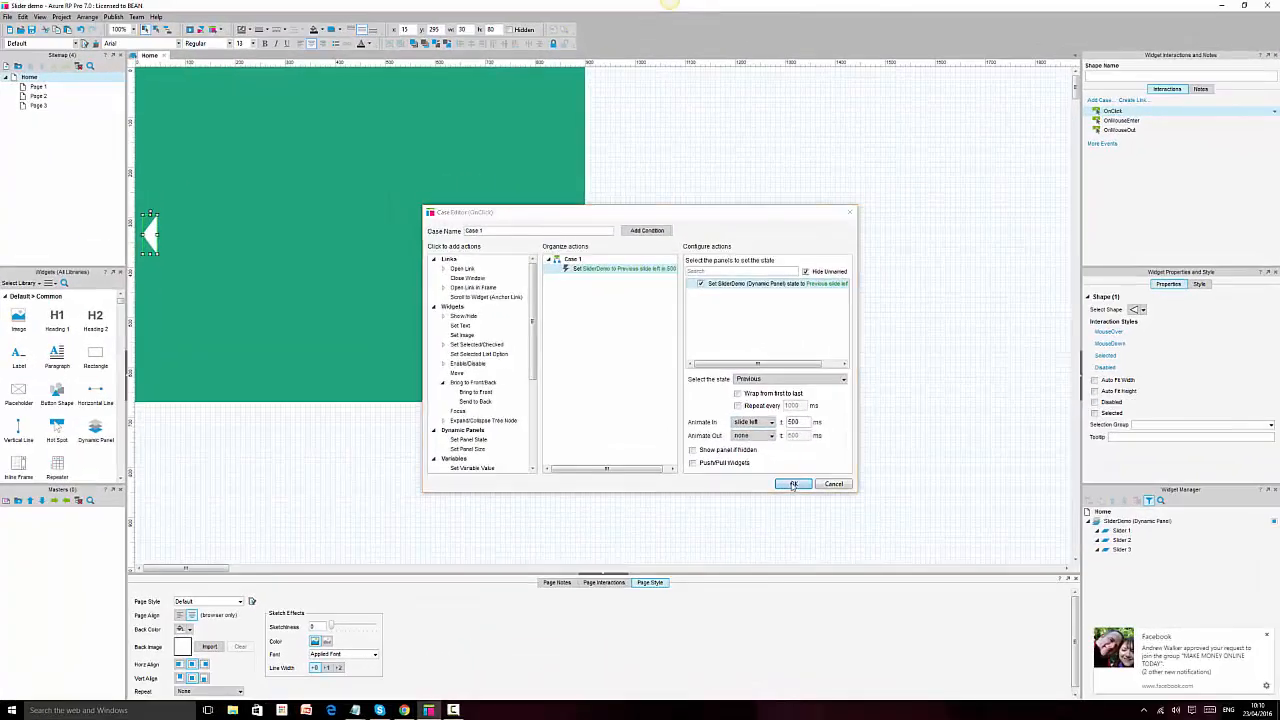
click(793, 483)
Edit the right-pointing arrow's Set Panel State action to animate in with slide right over 500 ms
click(569, 236)
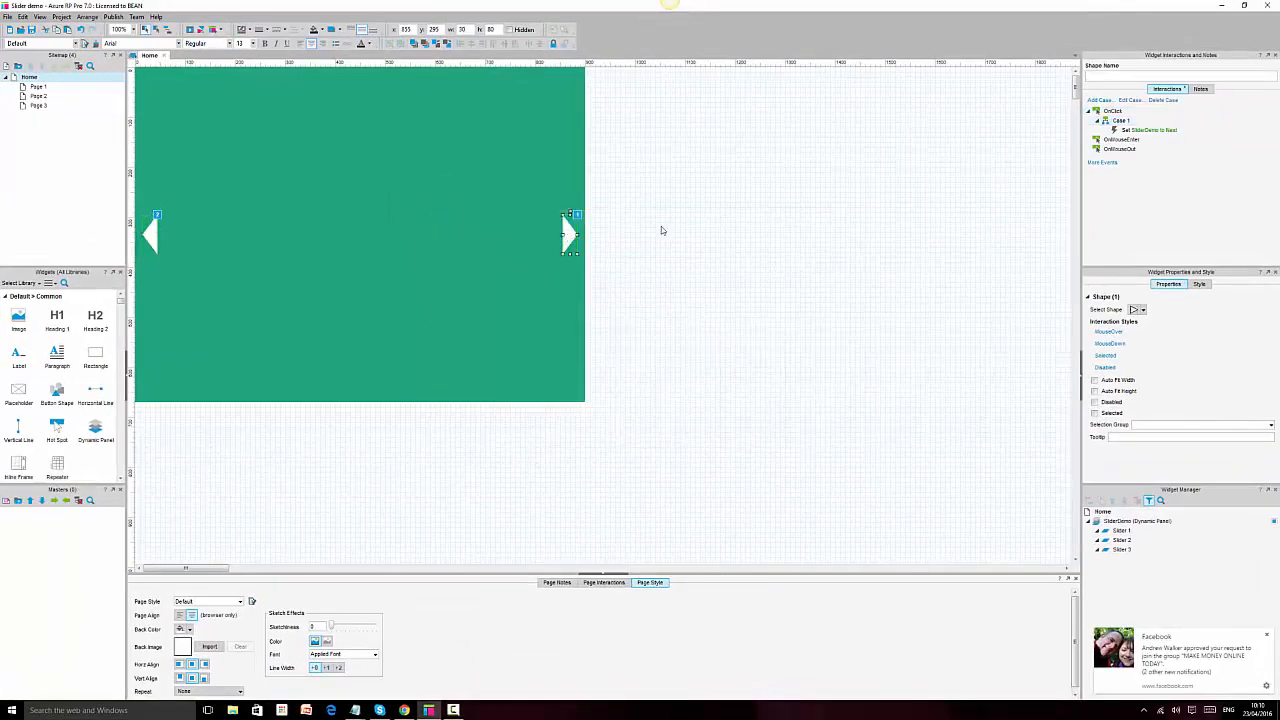
double_click(1143, 131)
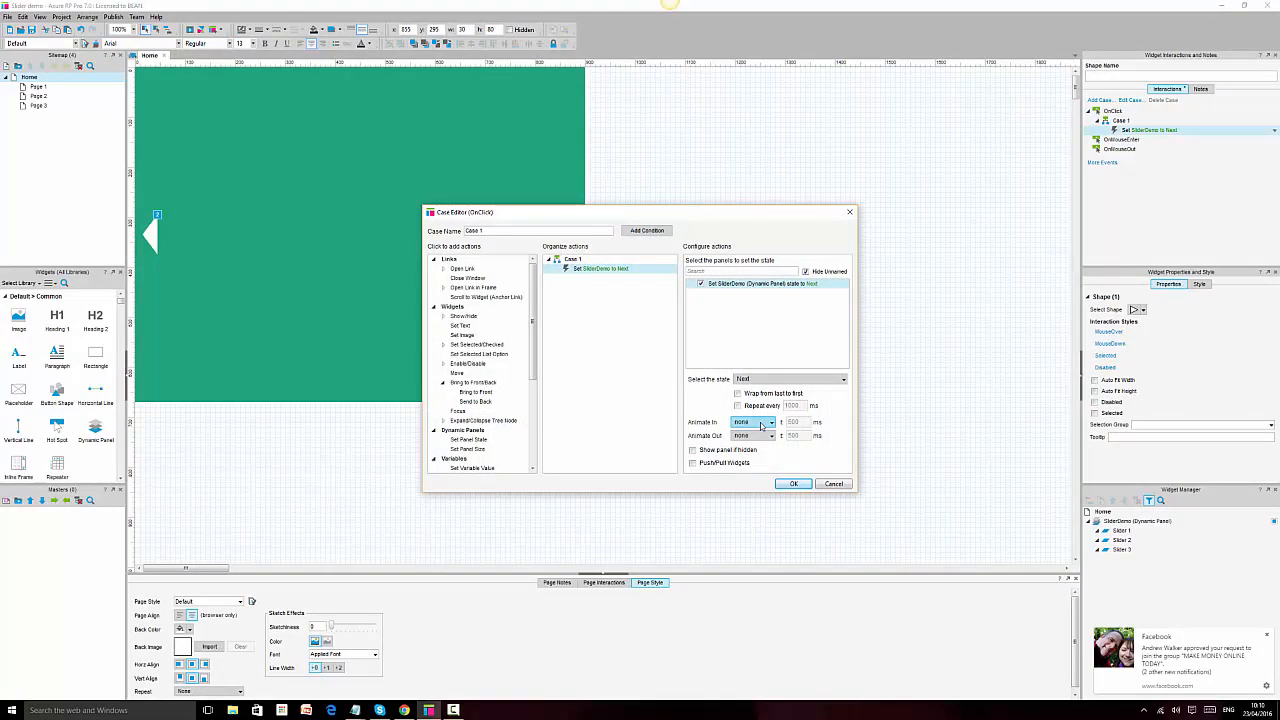
click(753, 422)
click(746, 451)
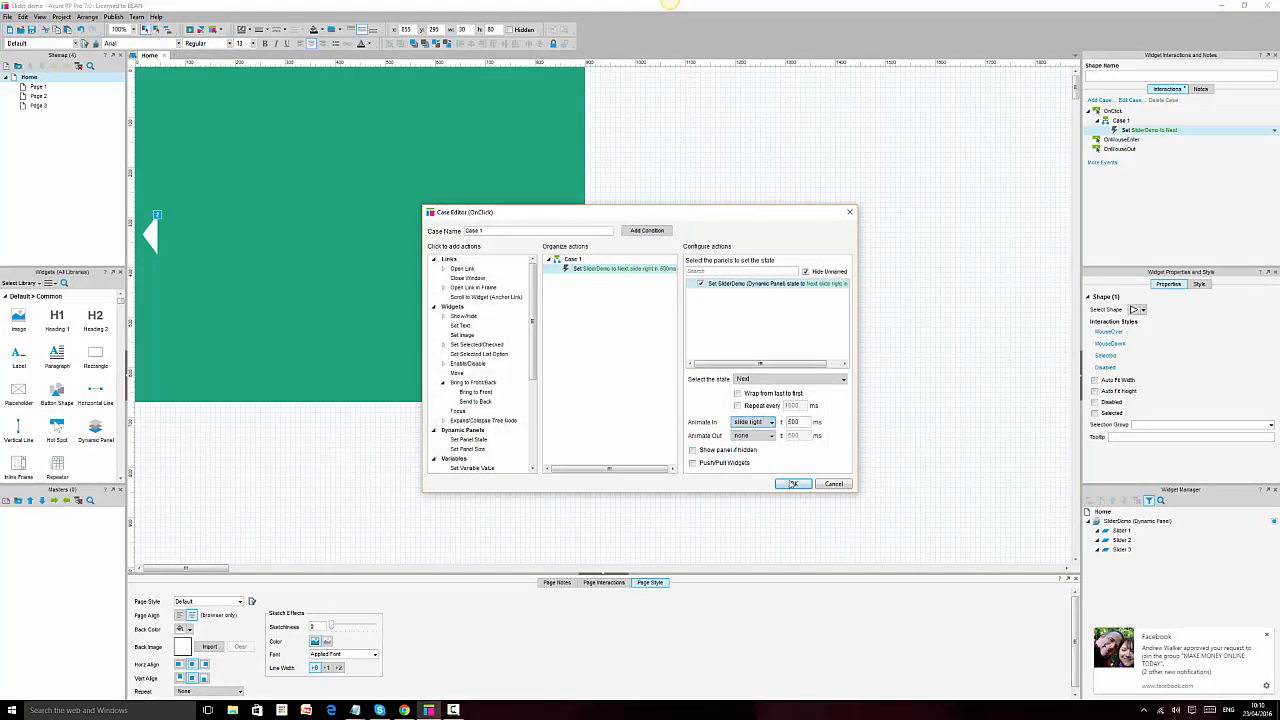
click(792, 483)
Preview the Home page in the browser and collapse the sitemap pane
click(697, 274)
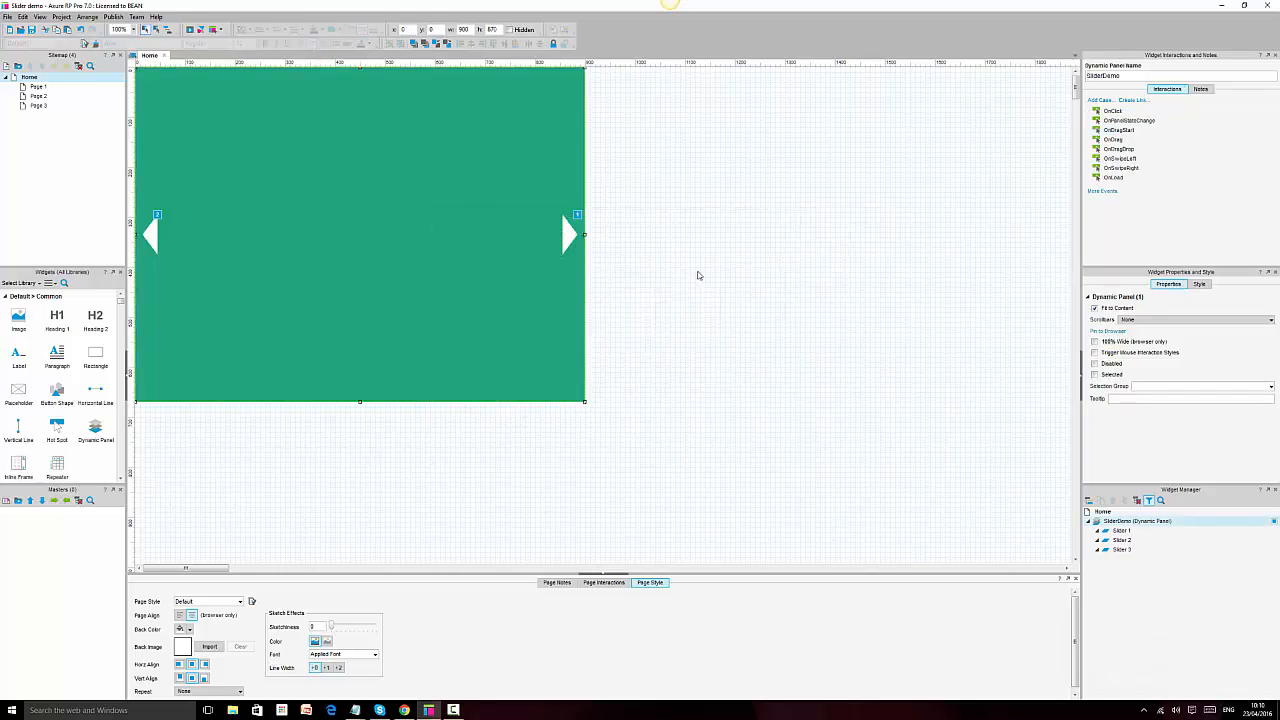
click(190, 29)
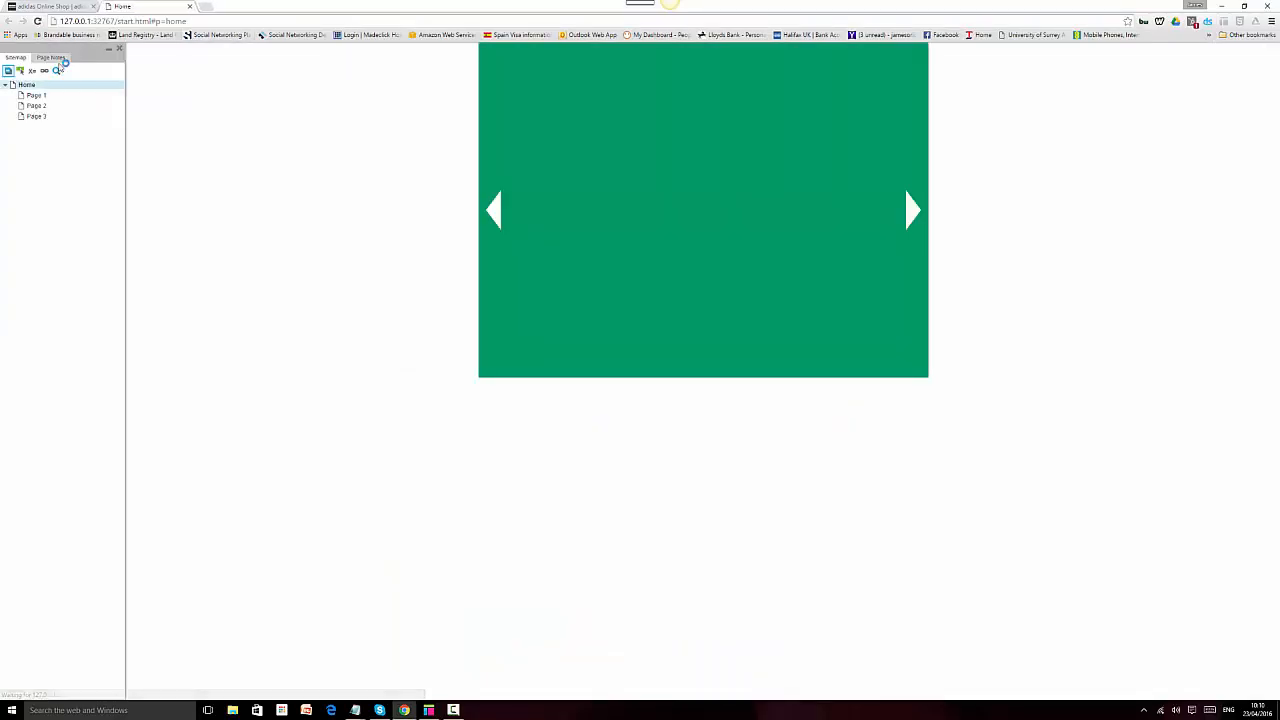
click(112, 53)
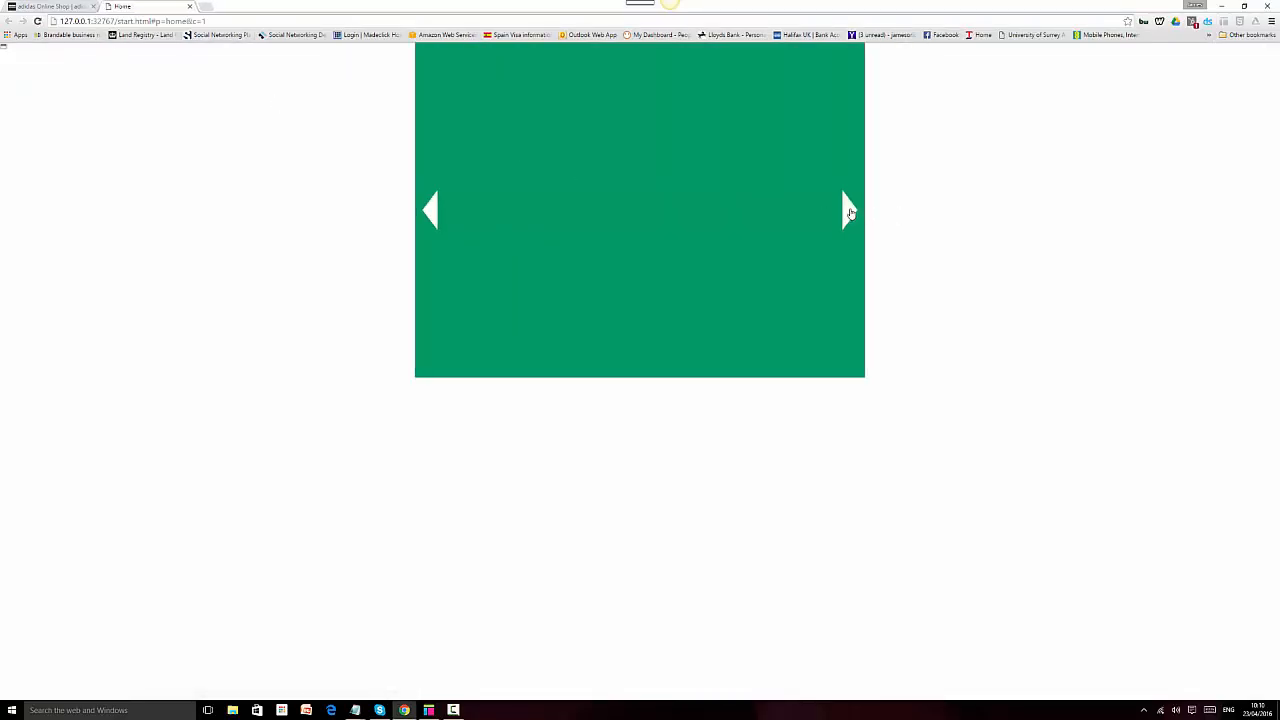
Test both arrows in the preview by moving forward and backward through the slides several times
click(850, 211)
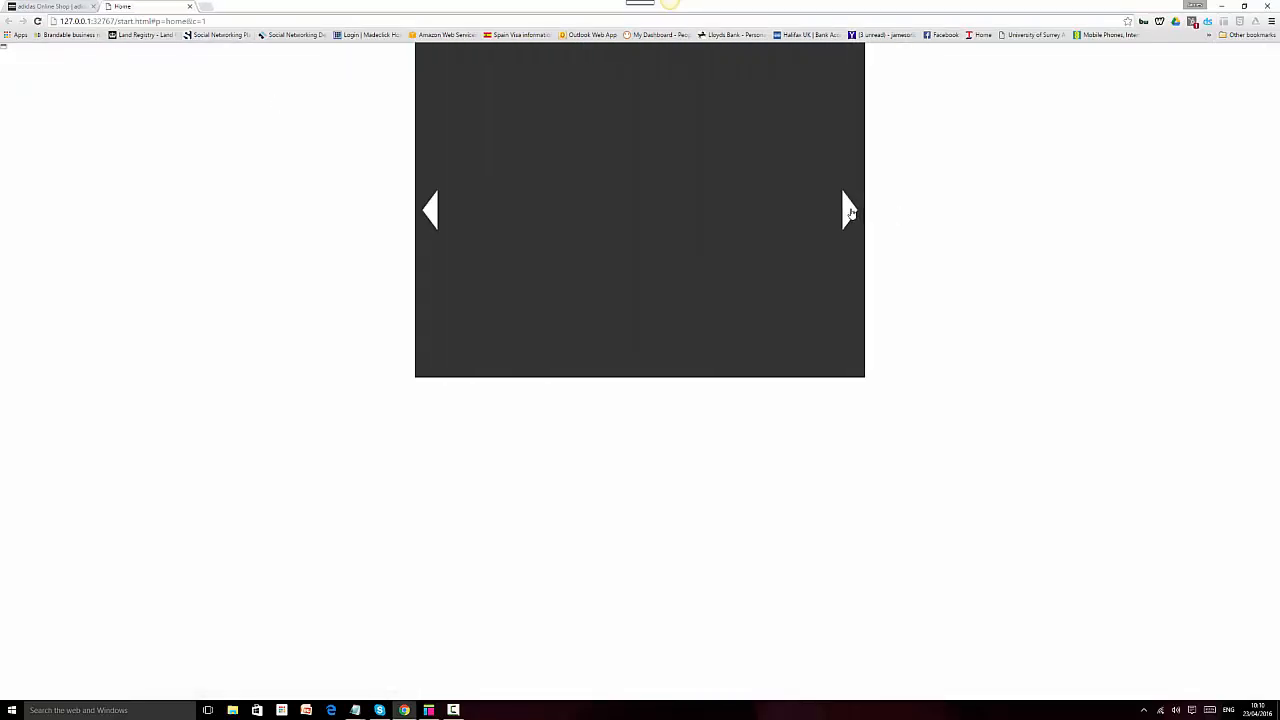
click(850, 211)
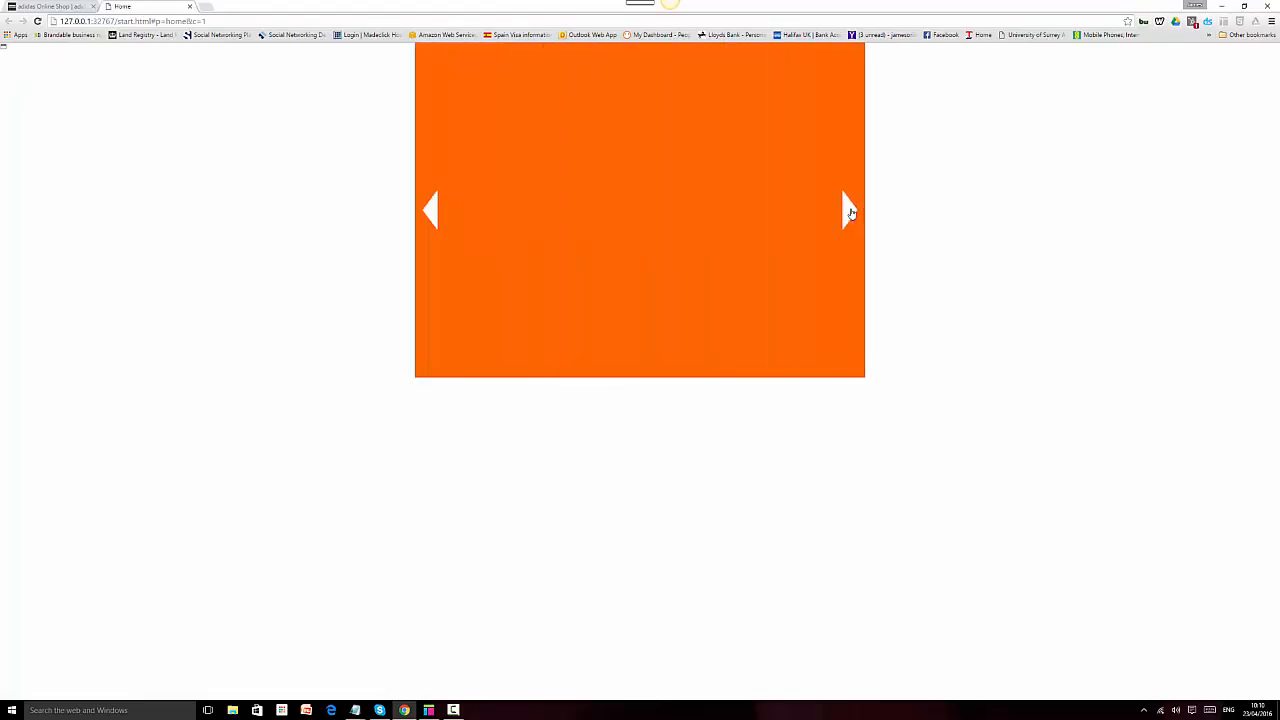
click(432, 212)
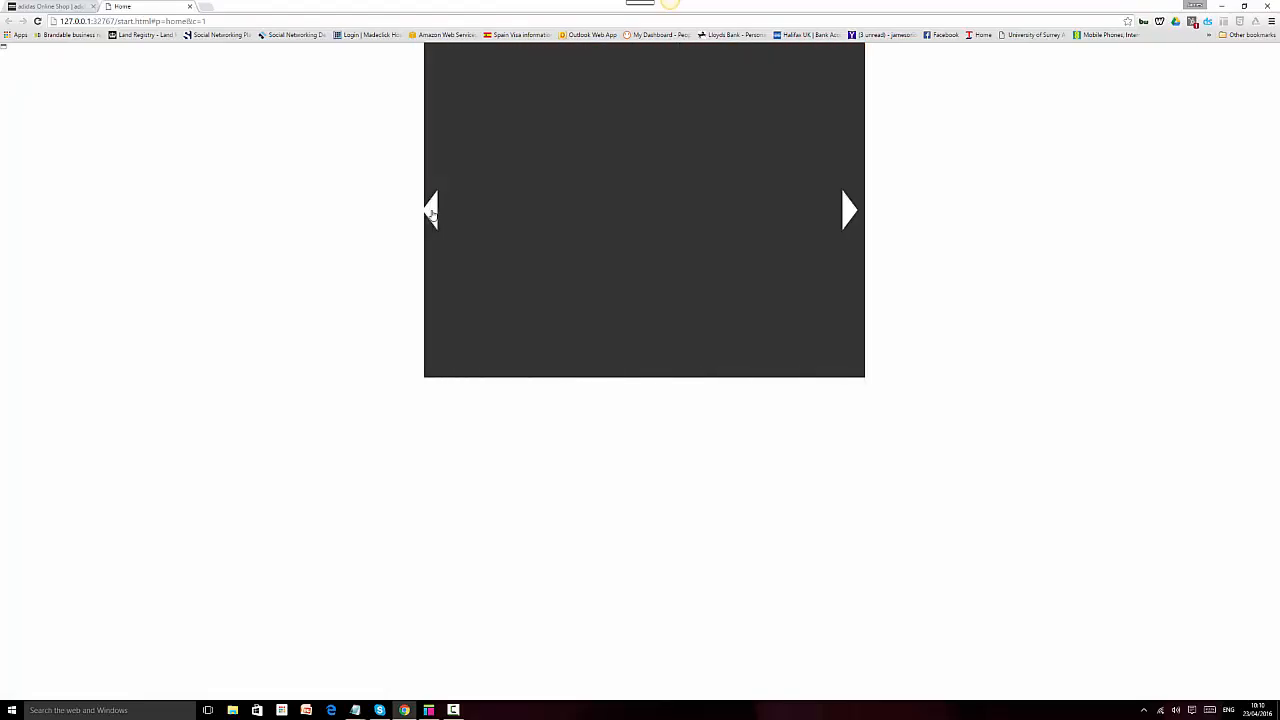
click(432, 212)
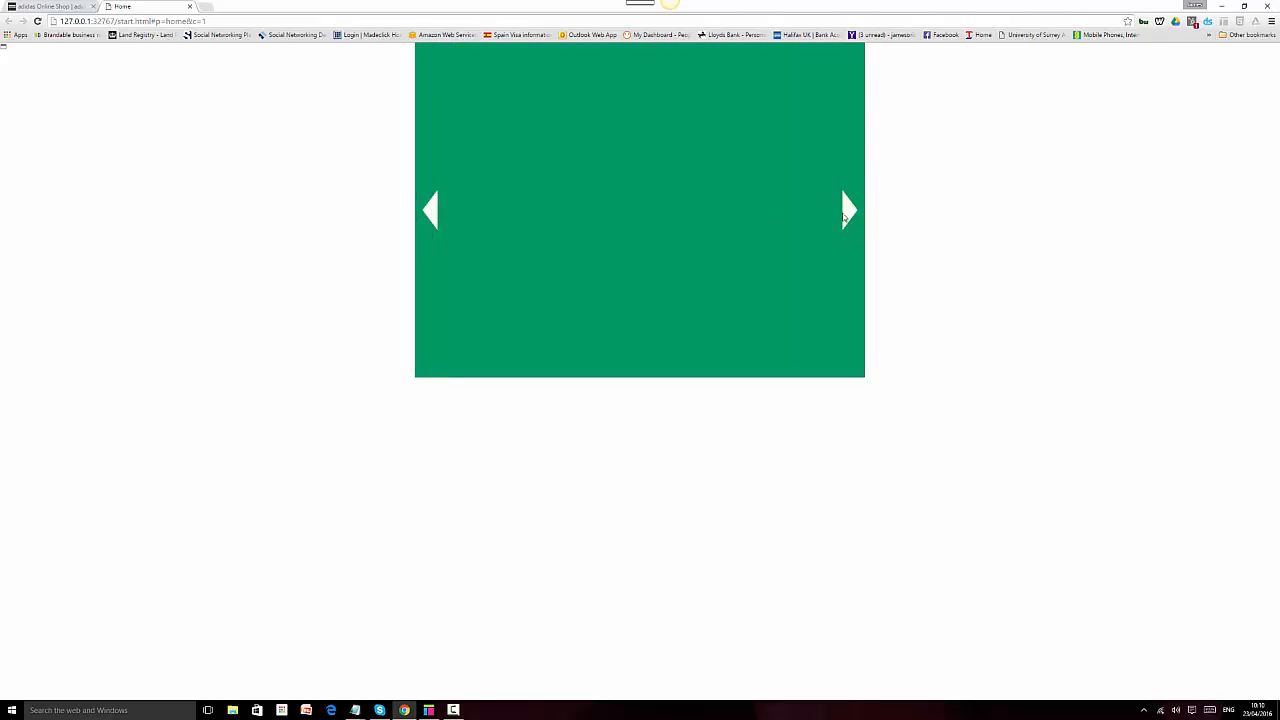
click(846, 212)
click(846, 212)
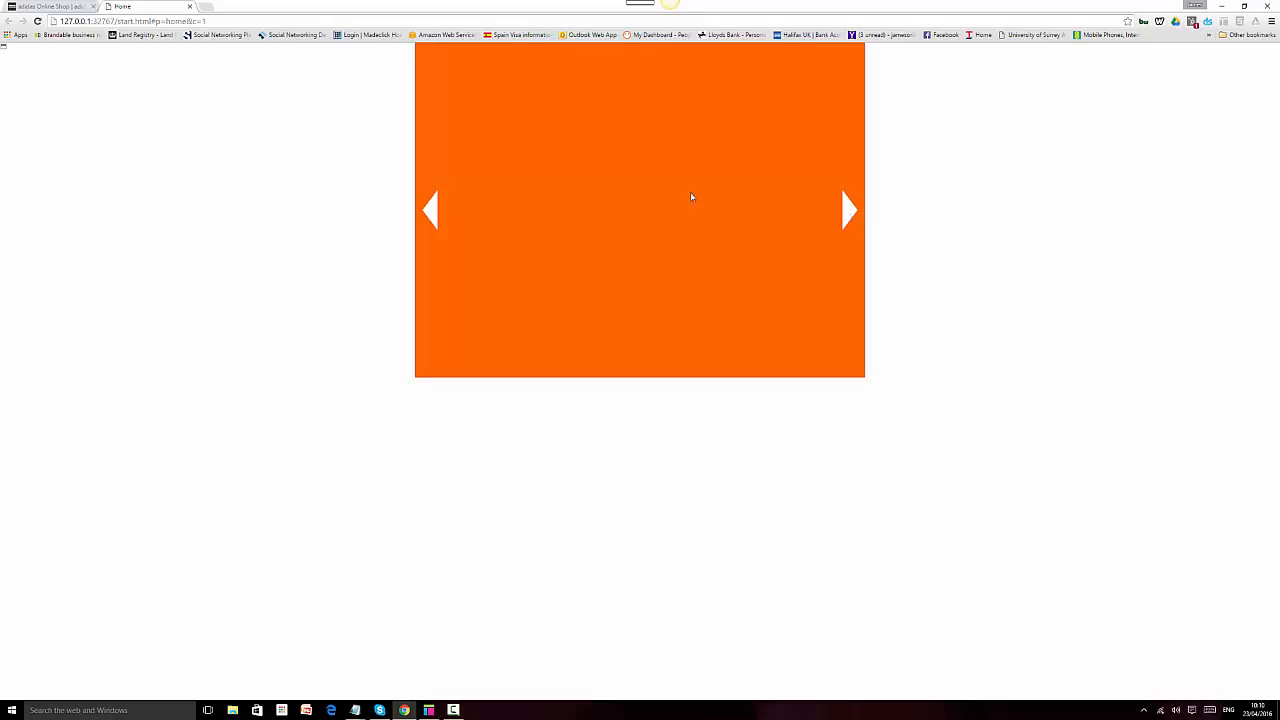
click(430, 216)
click(430, 217)
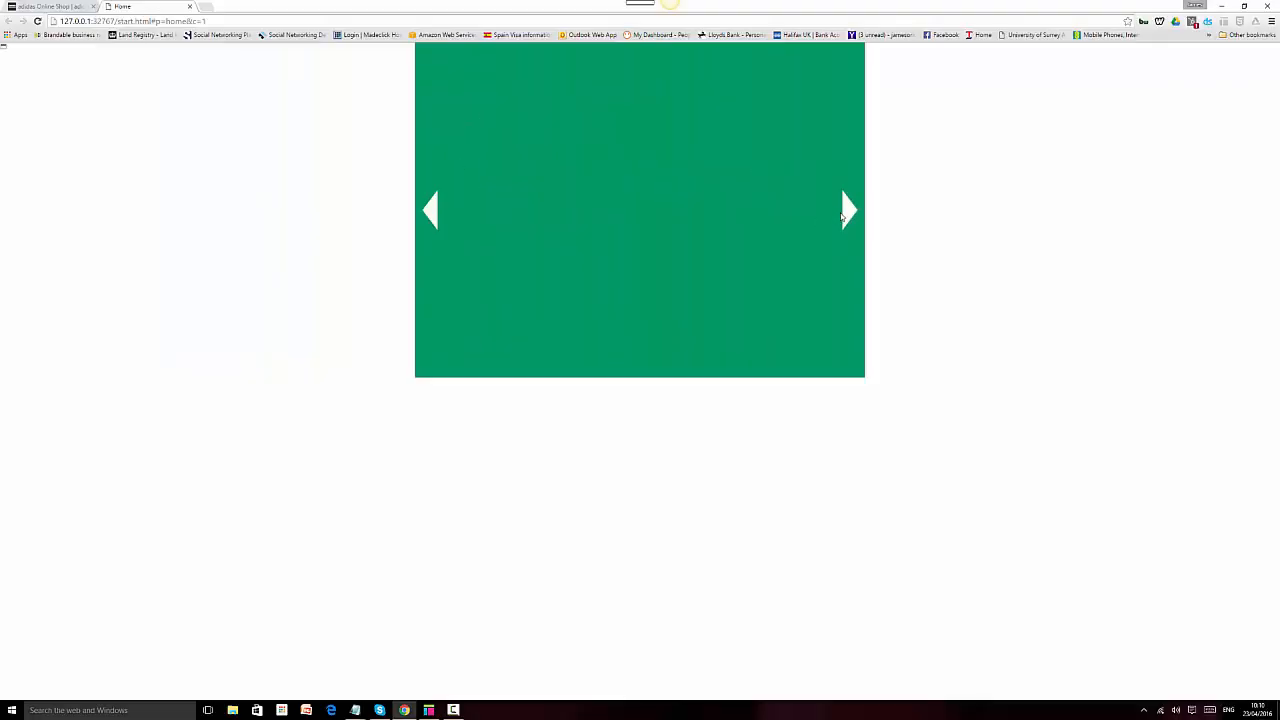
click(847, 214)
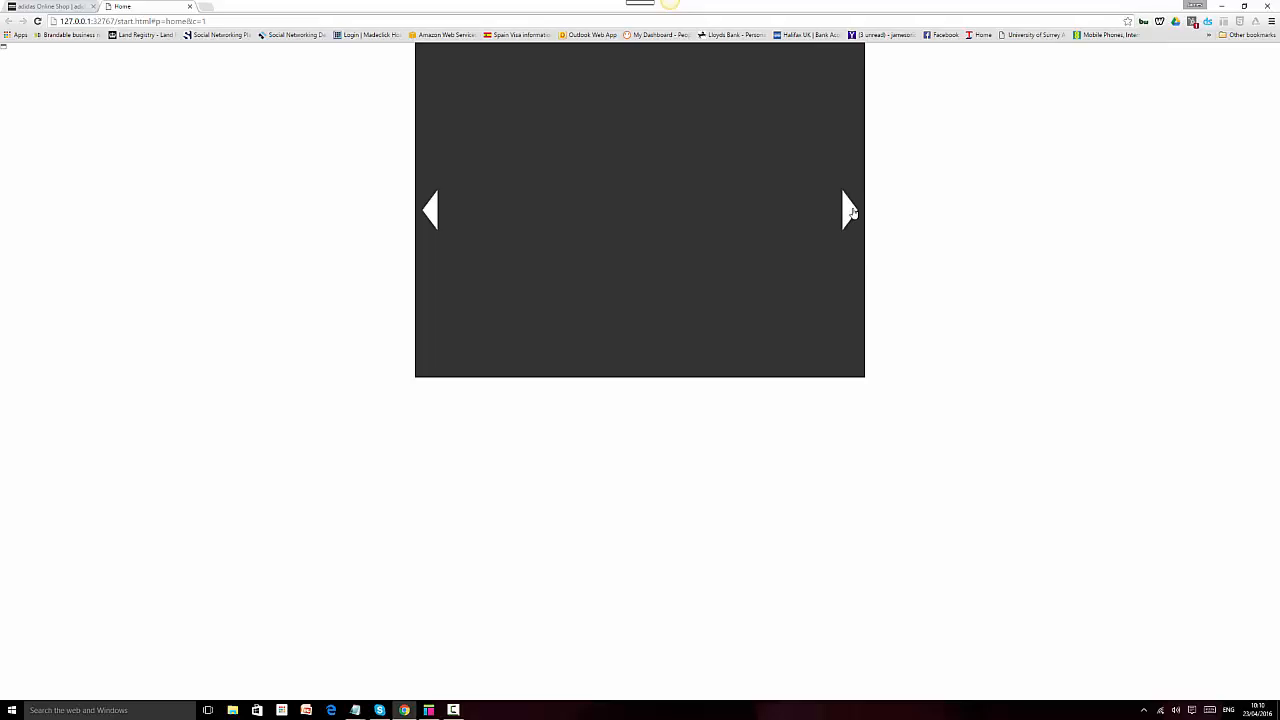
click(433, 213)
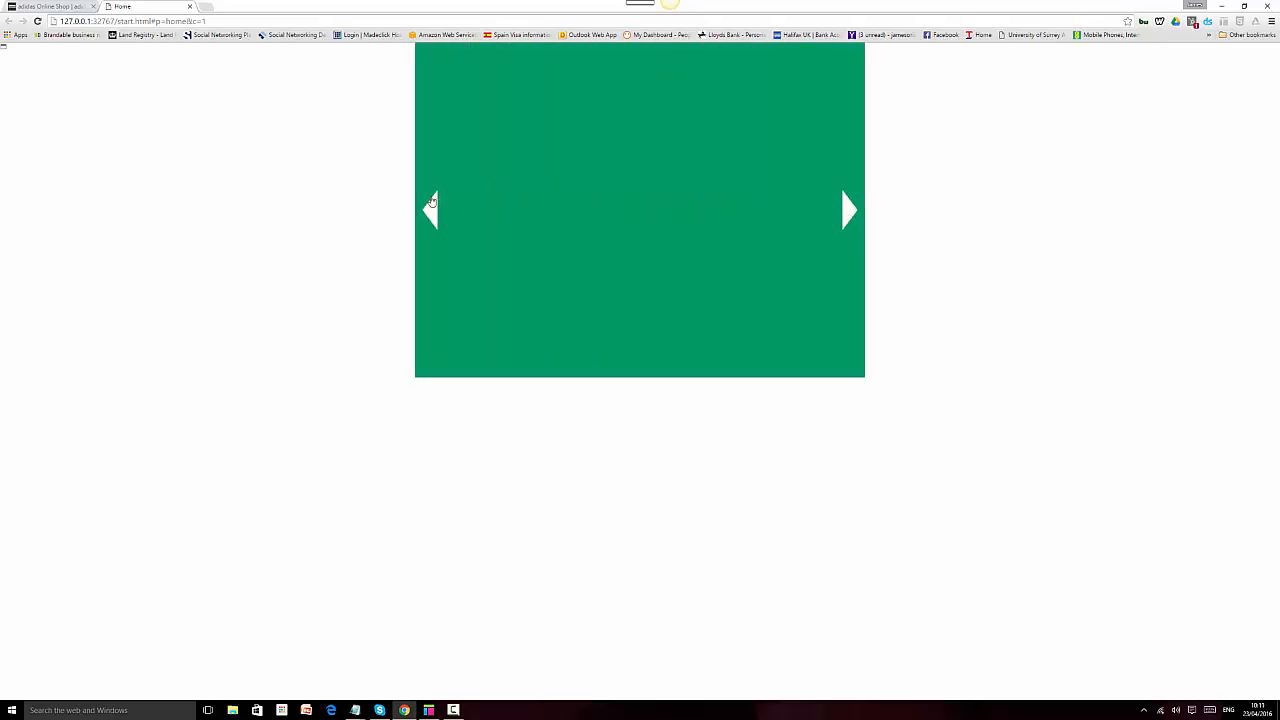
Switch back to Axure RP and add a Heading 1 to the Slider 1 state, centered on the green background
click(429, 711)
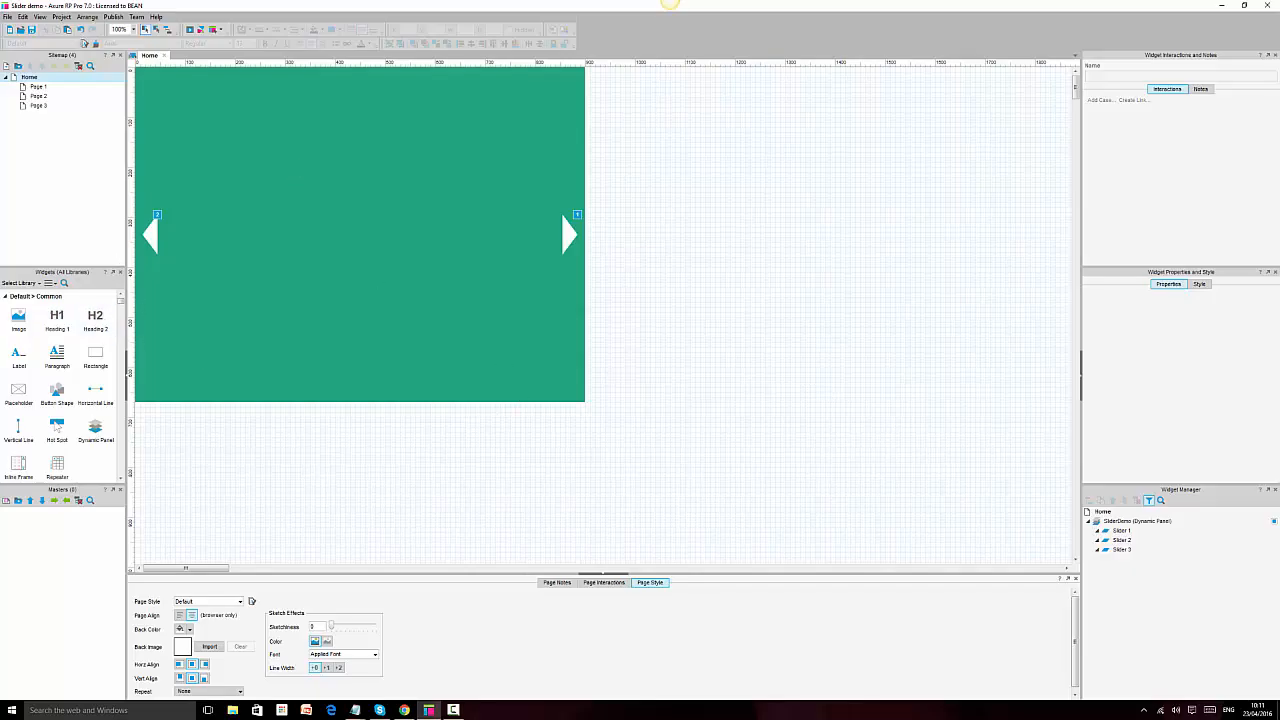
double_click(1122, 530)
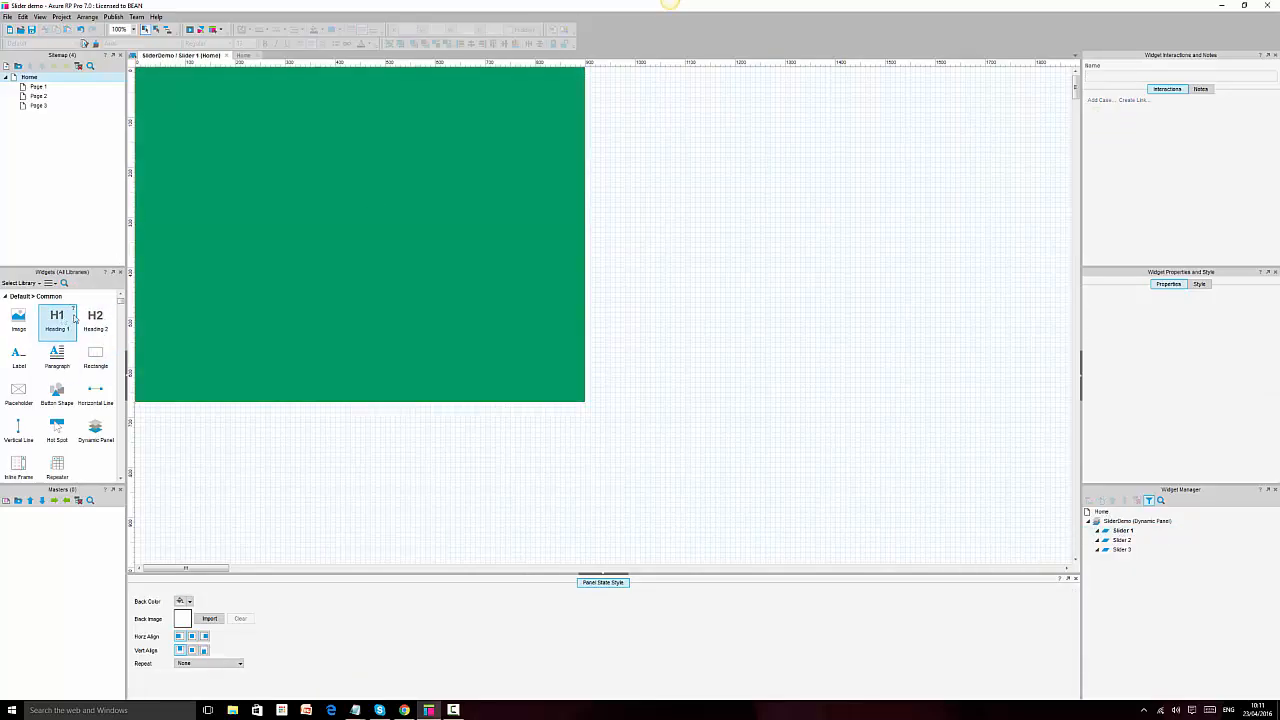
drag(73, 318, 350, 200)
key(ctrl+a)
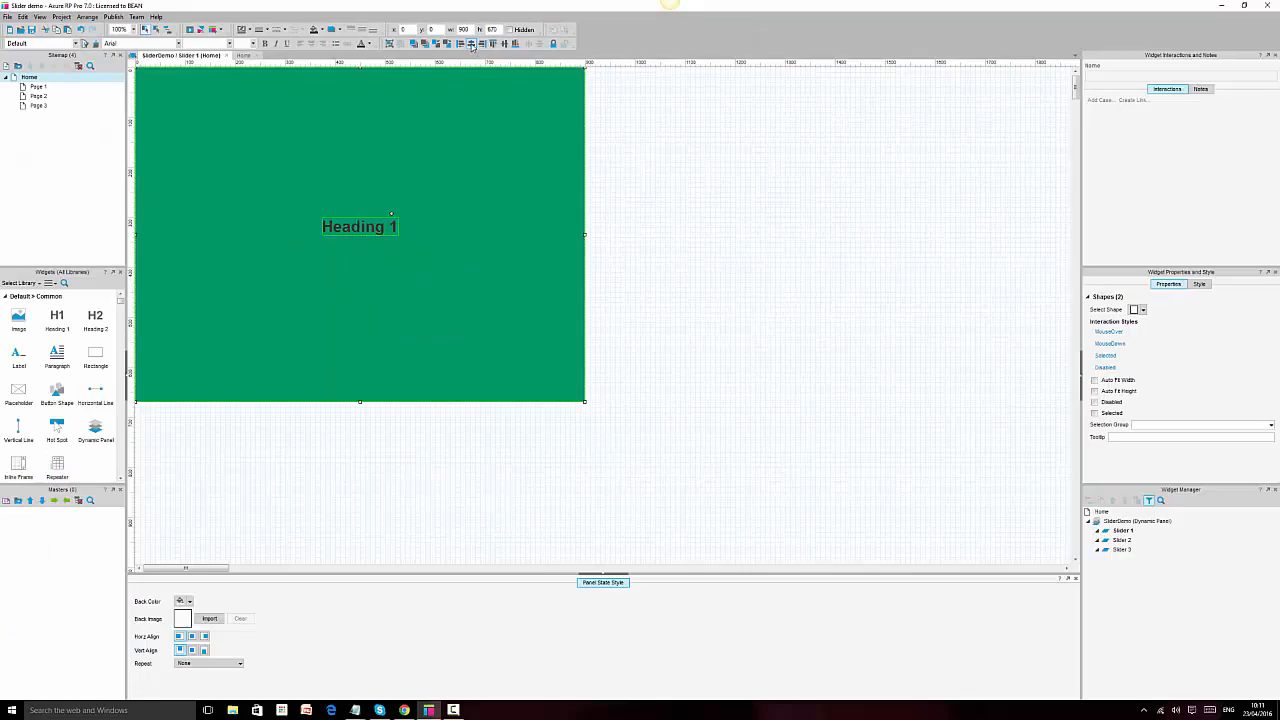
click(492, 44)
Change the heading text in the Slider 1 state to "Slider Demo 1"
click(368, 233)
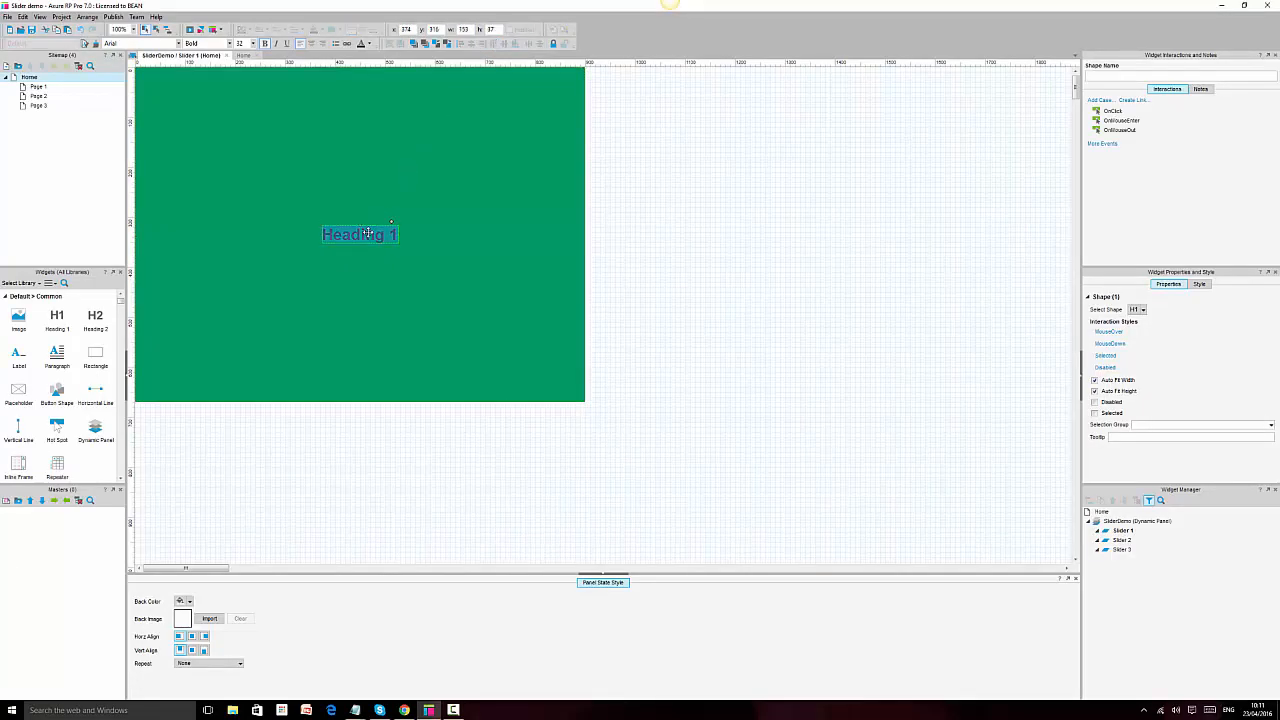
text(Slider Demo)
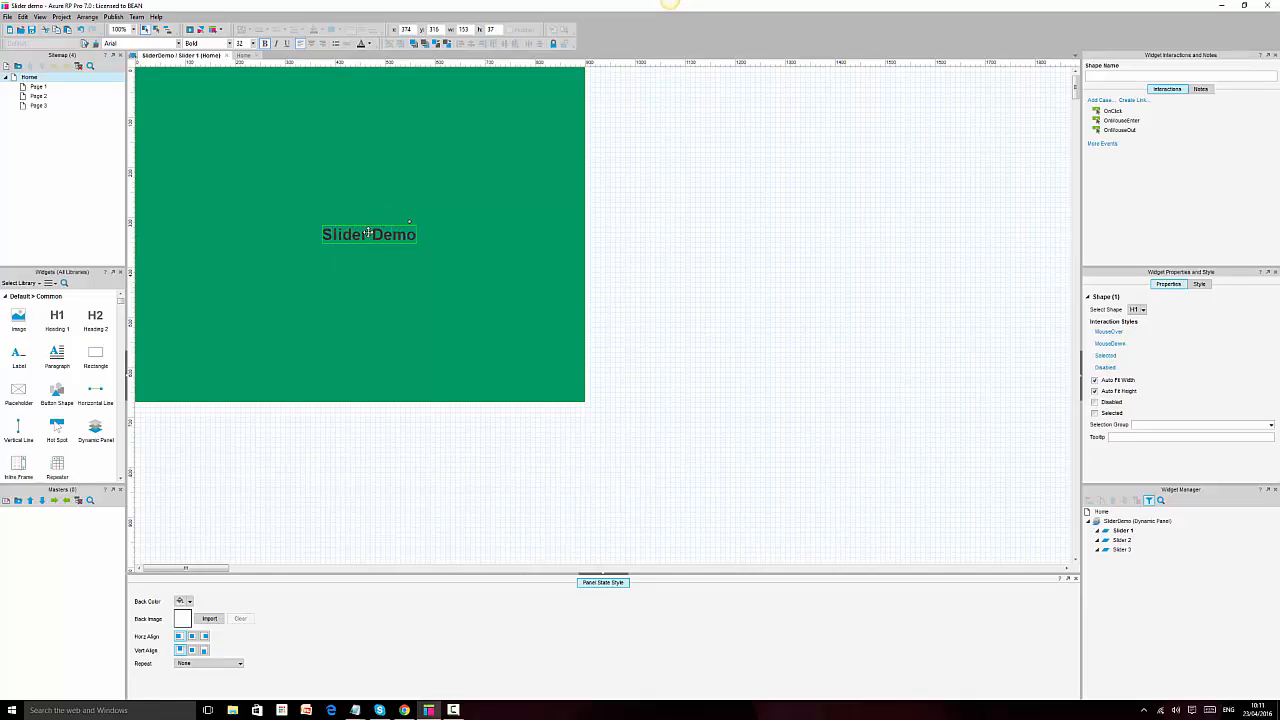
text( 1)
click(442, 348)
Enlarge the heading box to about 280 by 74 and center its text horizontally and vertically within it
click(366, 243)
drag(379, 243, 290, 241)
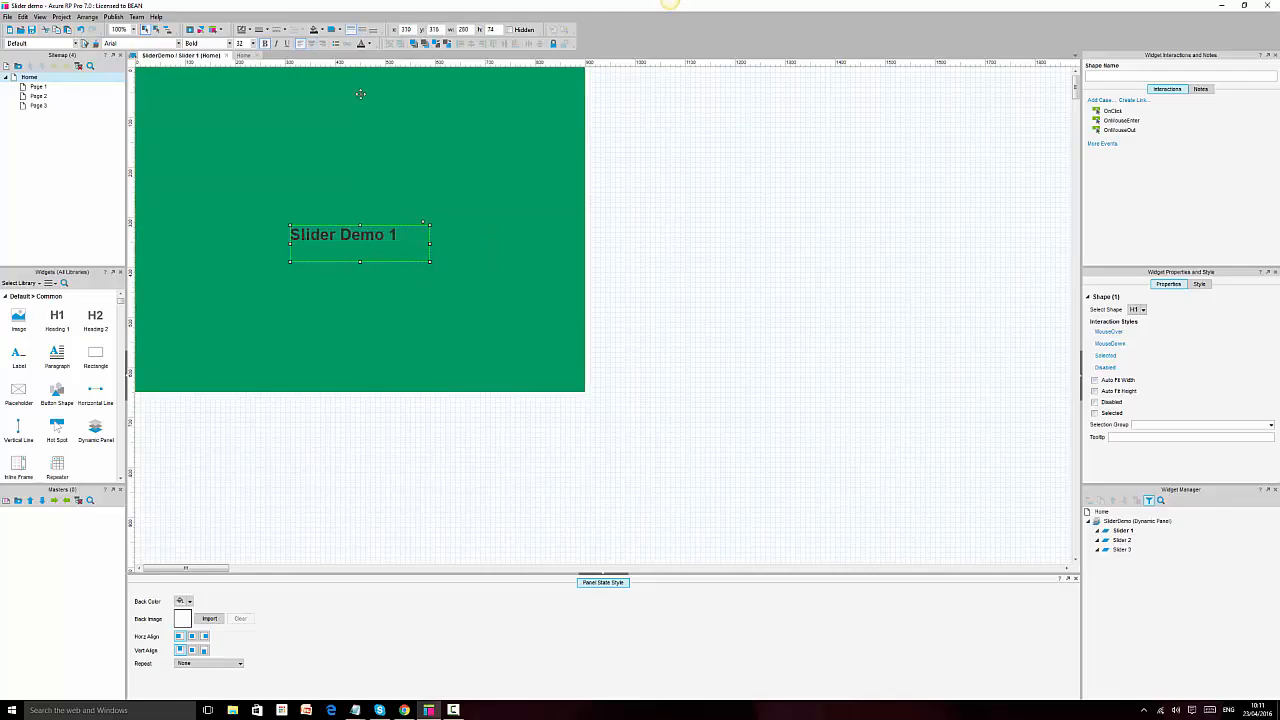
click(311, 43)
click(371, 31)
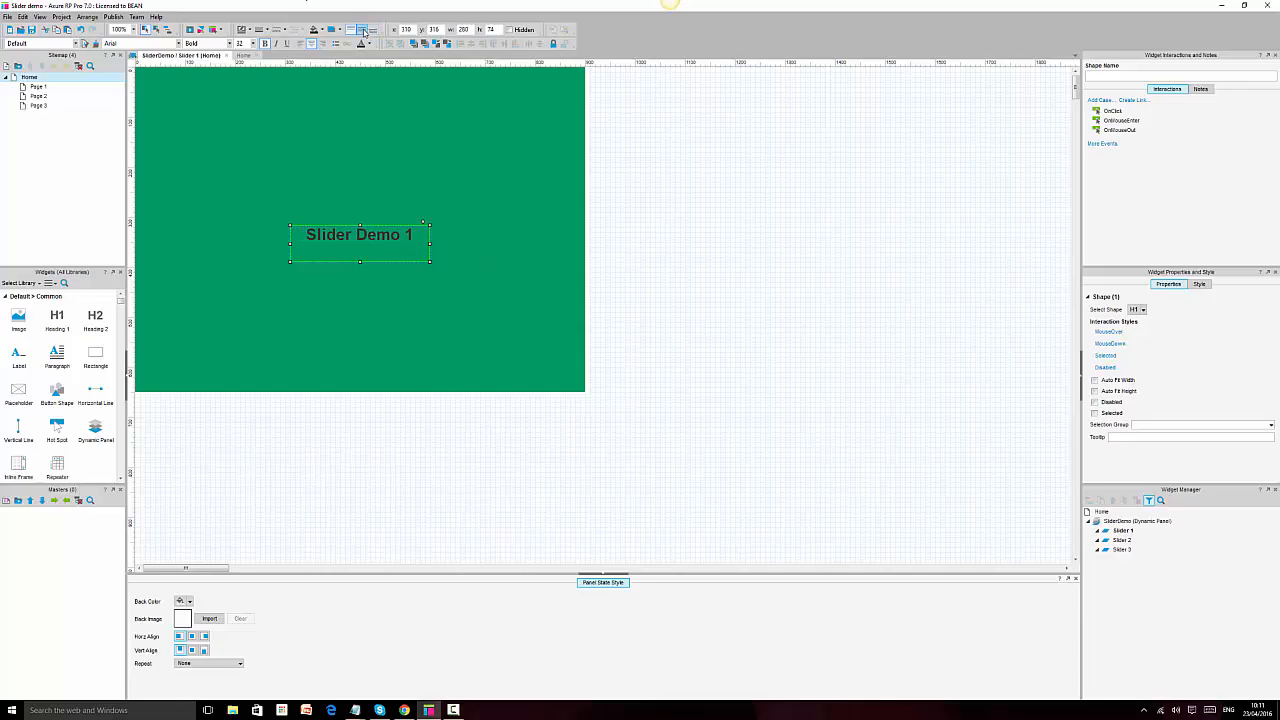
shift+click(494, 234)
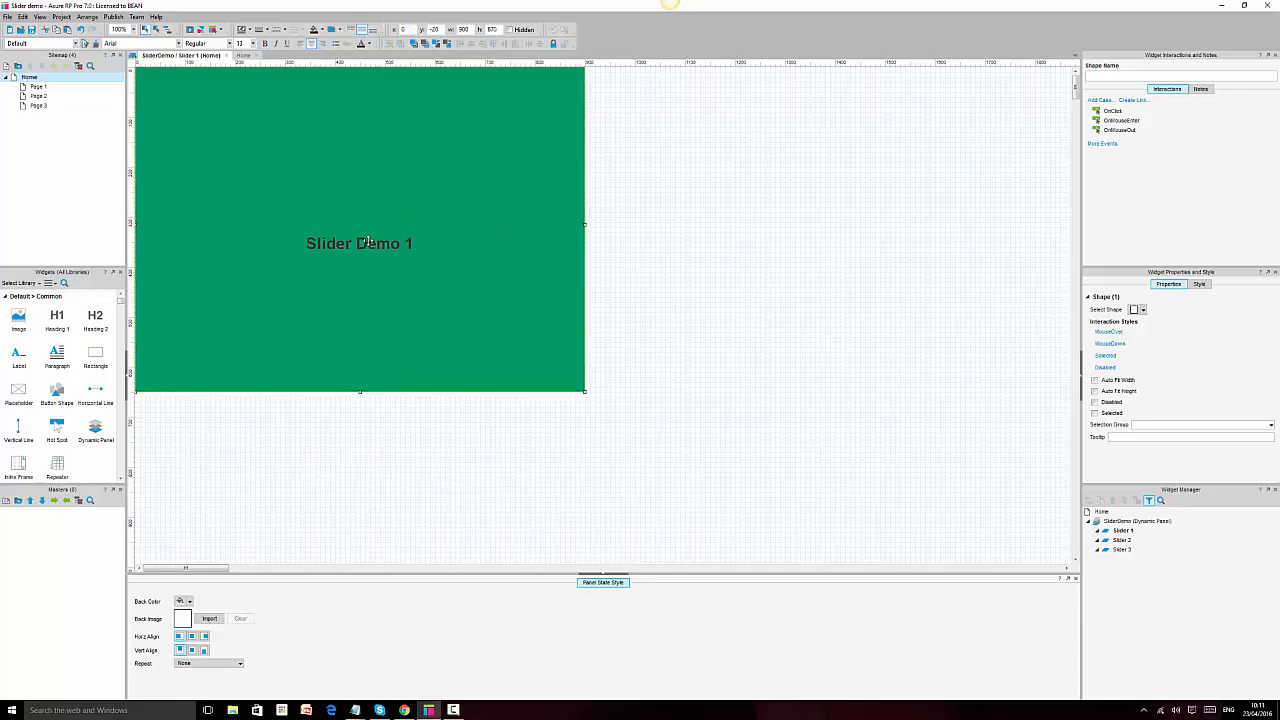
Align the heading to the vertical middle of the green background and set its text color to white (FFFFFF)
click(504, 43)
click(743, 314)
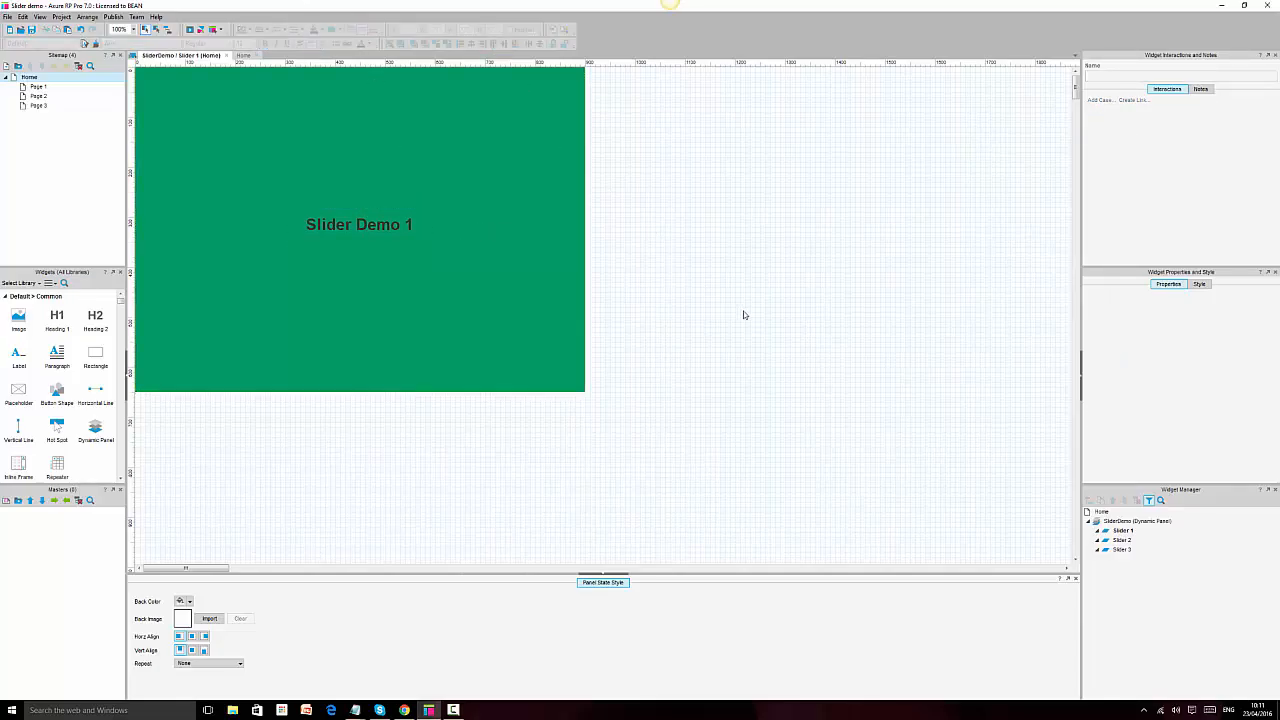
click(396, 228)
click(369, 43)
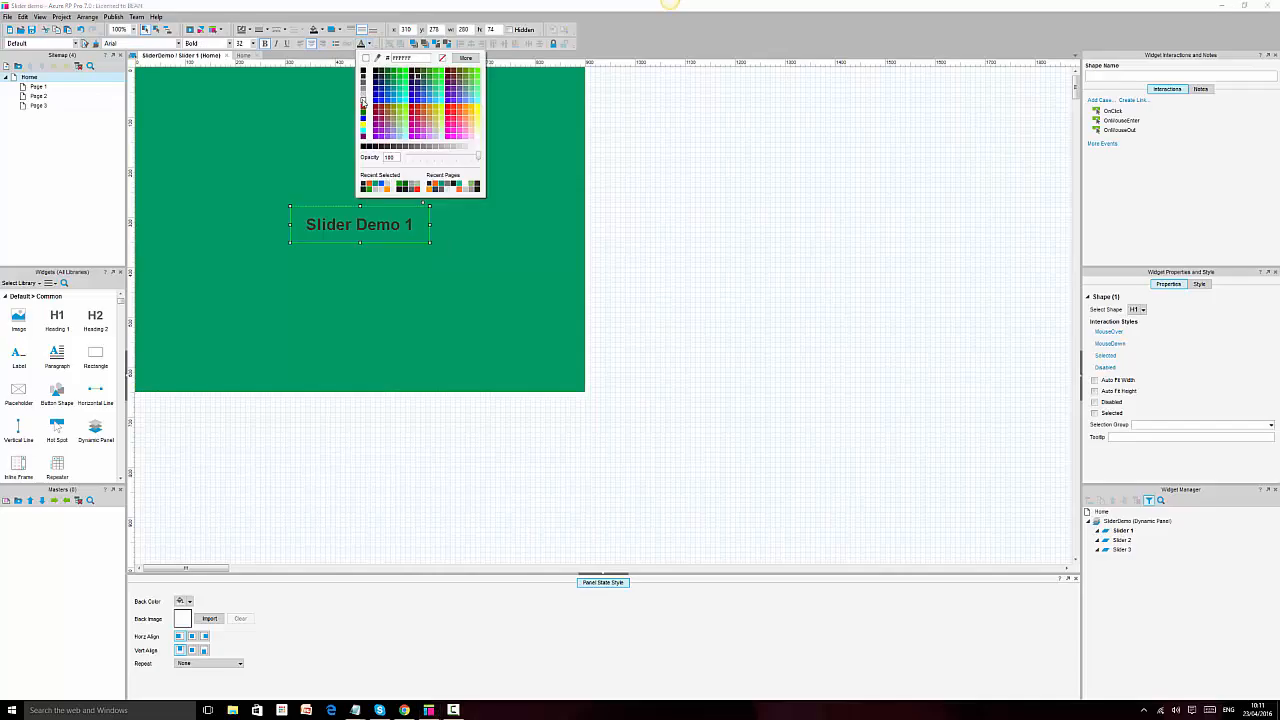
click(363, 100)
click(780, 265)
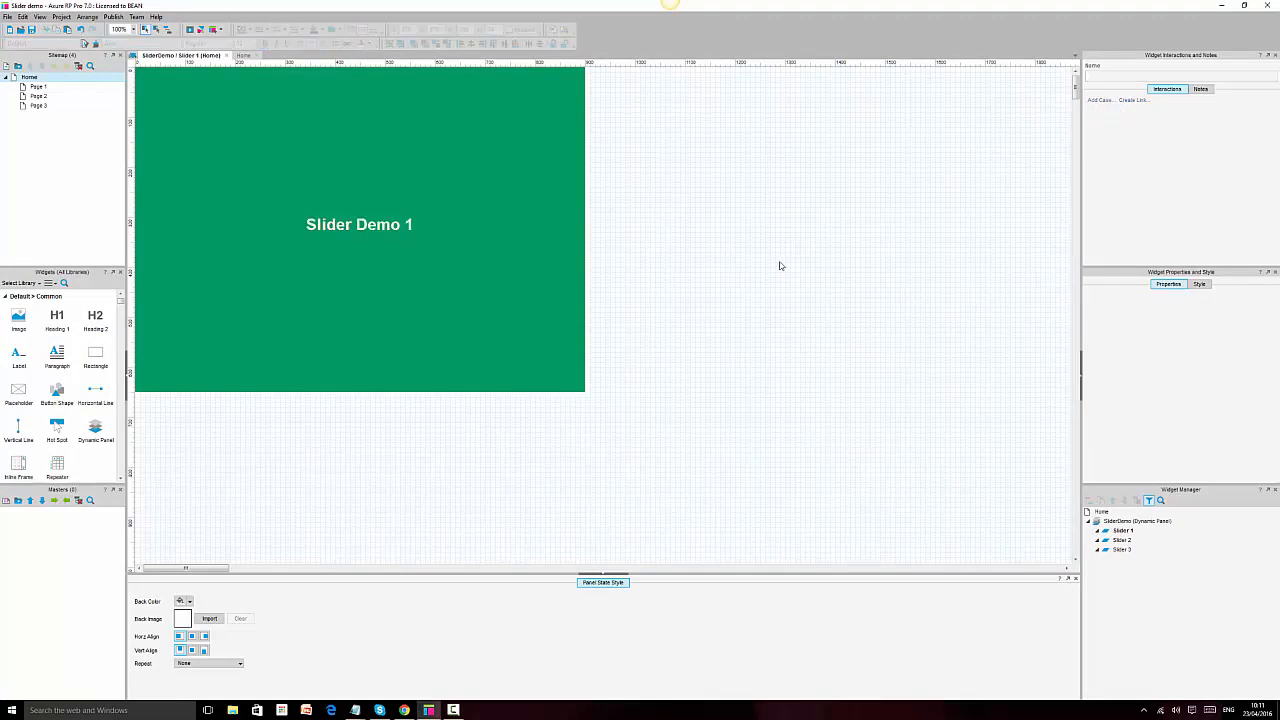
Copy the white heading from the Slider 1 state into the same place in the Slider 2 and Slider 3 states
click(379, 222)
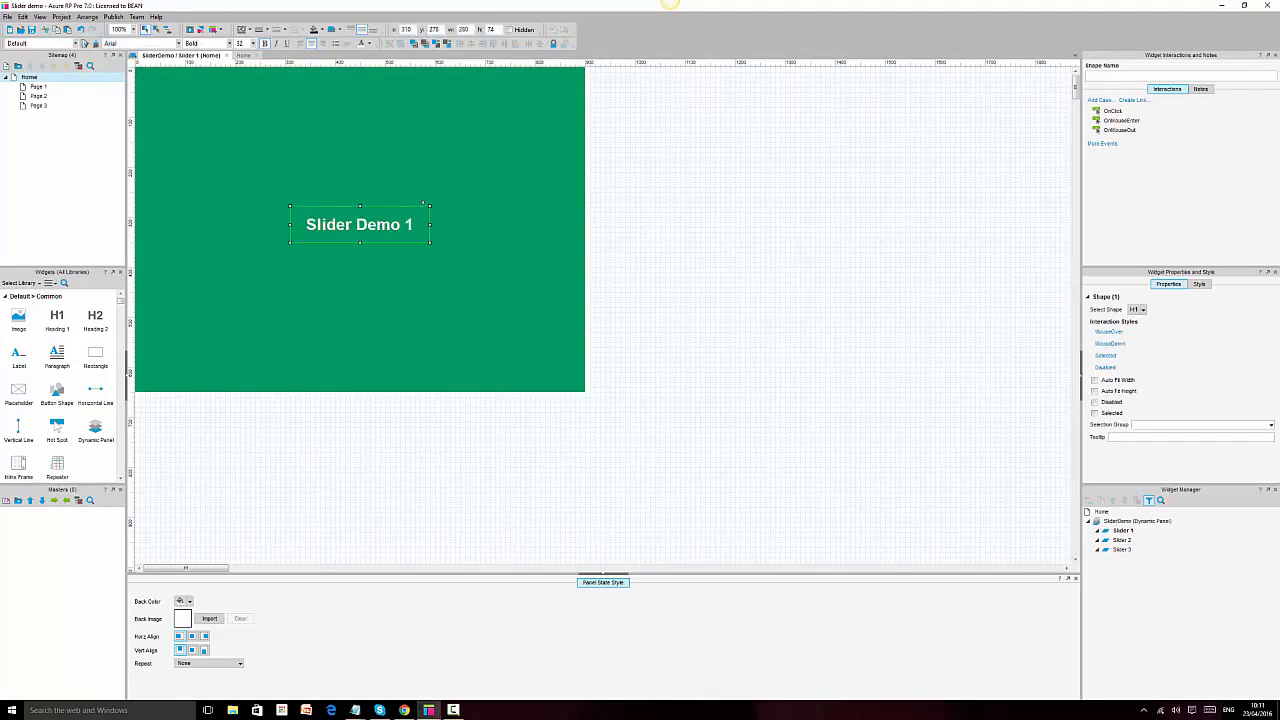
double_click(1122, 540)
key(ctrl+v)
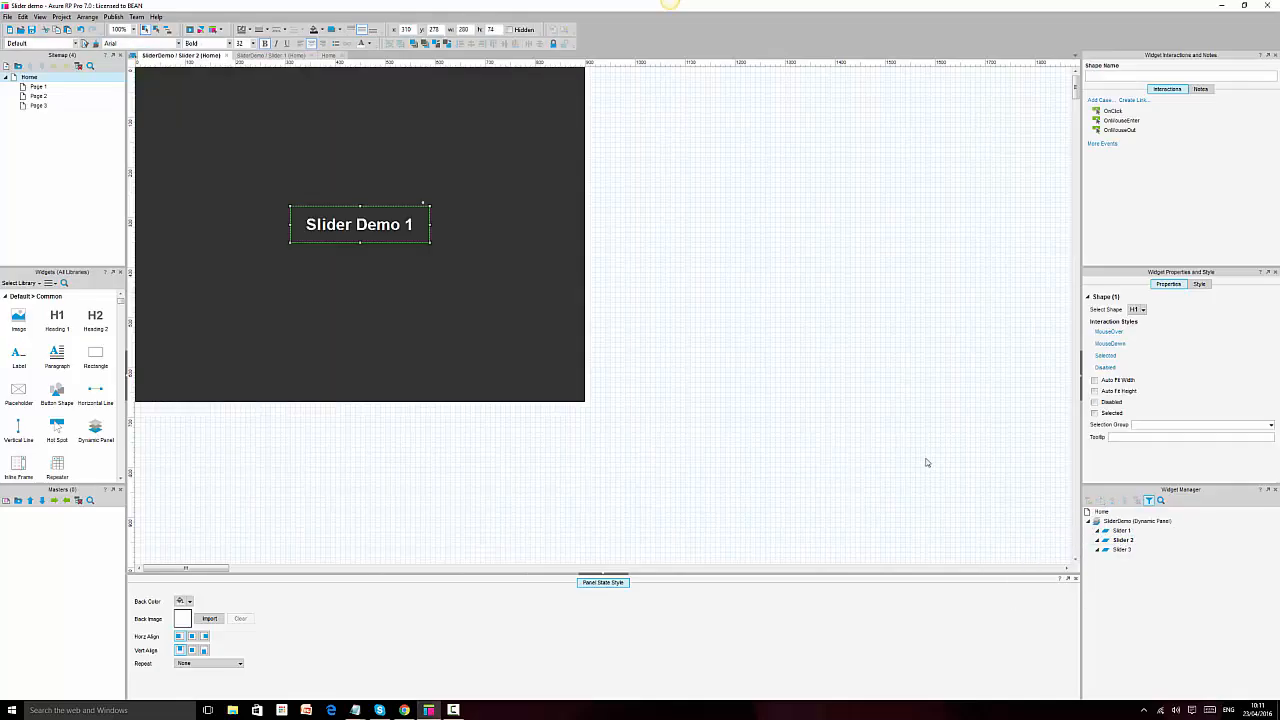
double_click(1122, 550)
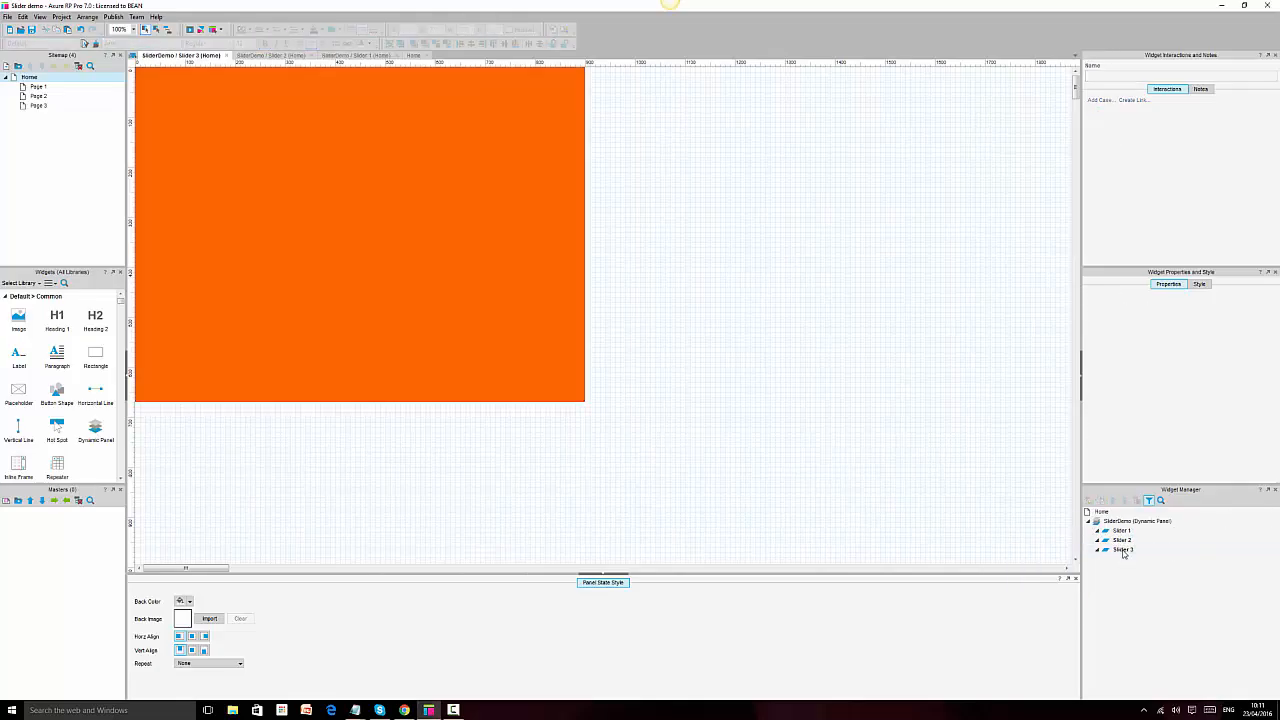
key(ctrl+v)
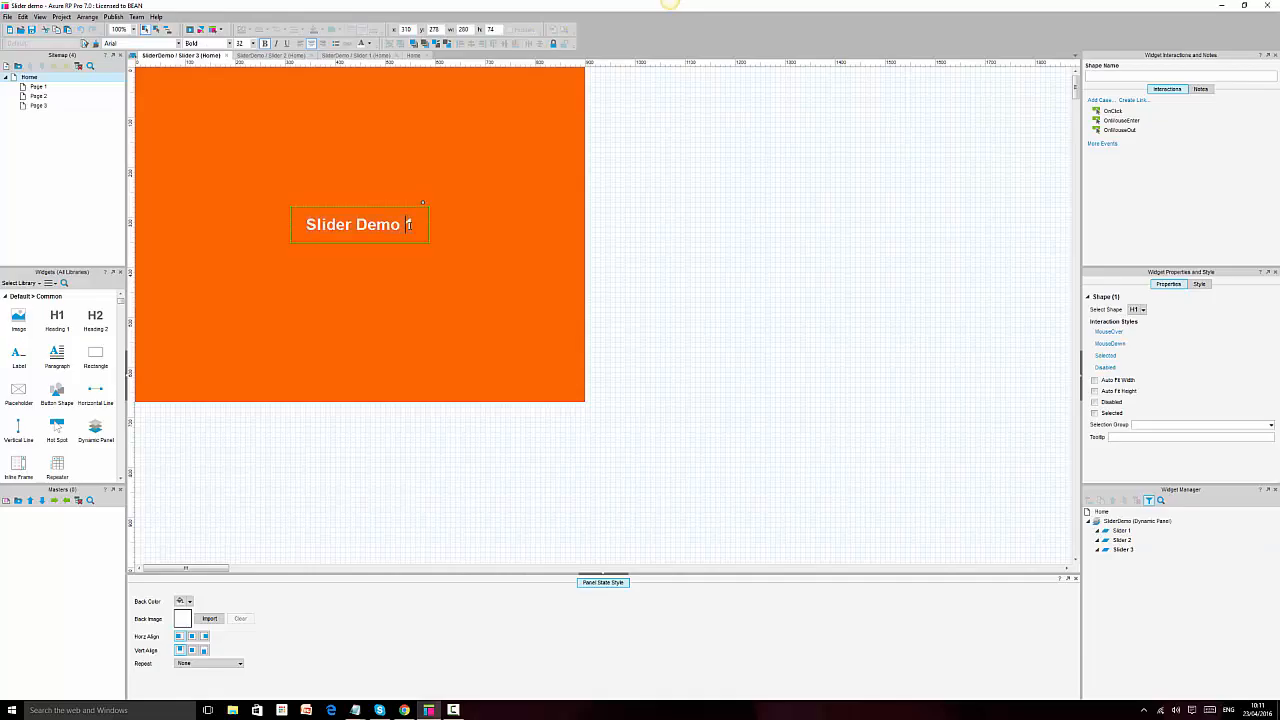
Change the pasted heading text in the Slider 3 state to "Slider Demo 3"
double_click(409, 224)
key(BackSpace)
text(3)
Open the Slider 2 state and change its heading text to "Slider Demo 2"
double_click(1122, 540)
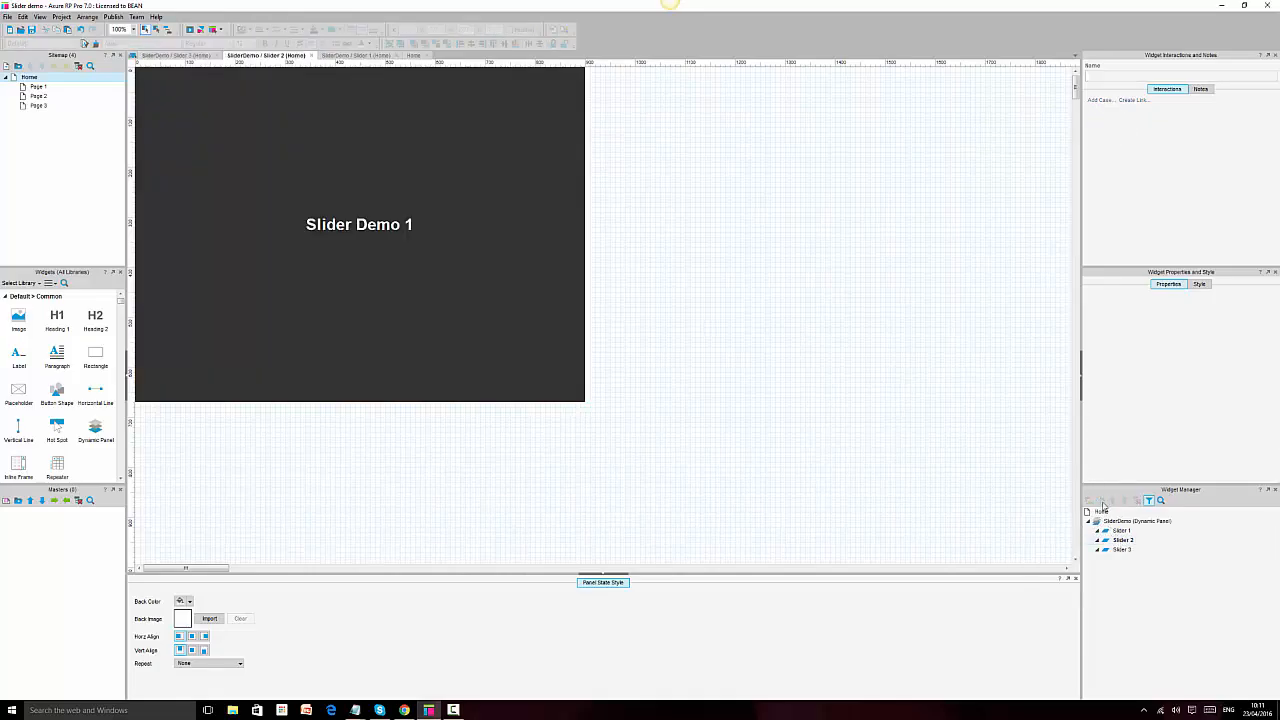
double_click(410, 226)
click(411, 226)
key(BackSpace)
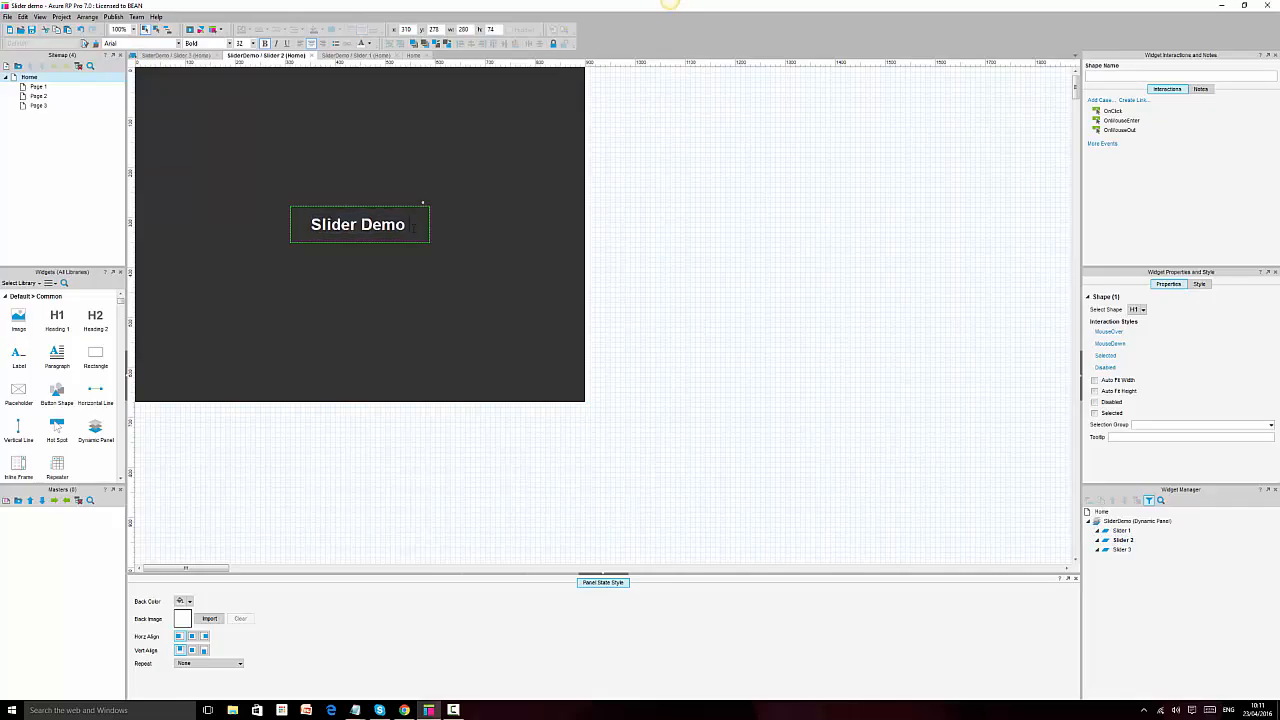
text(2)
click(823, 345)
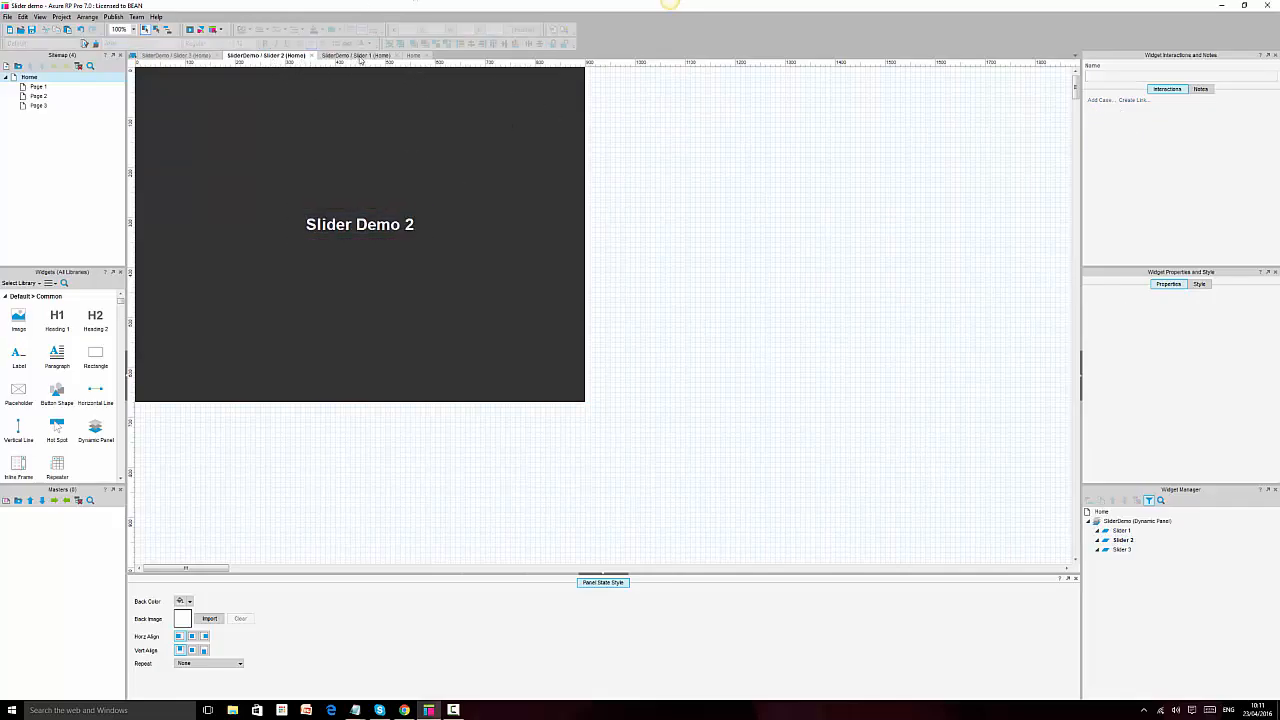
Switch to the Chrome preview, reload the prototype and advance through the slides to check the headings
key(F5)
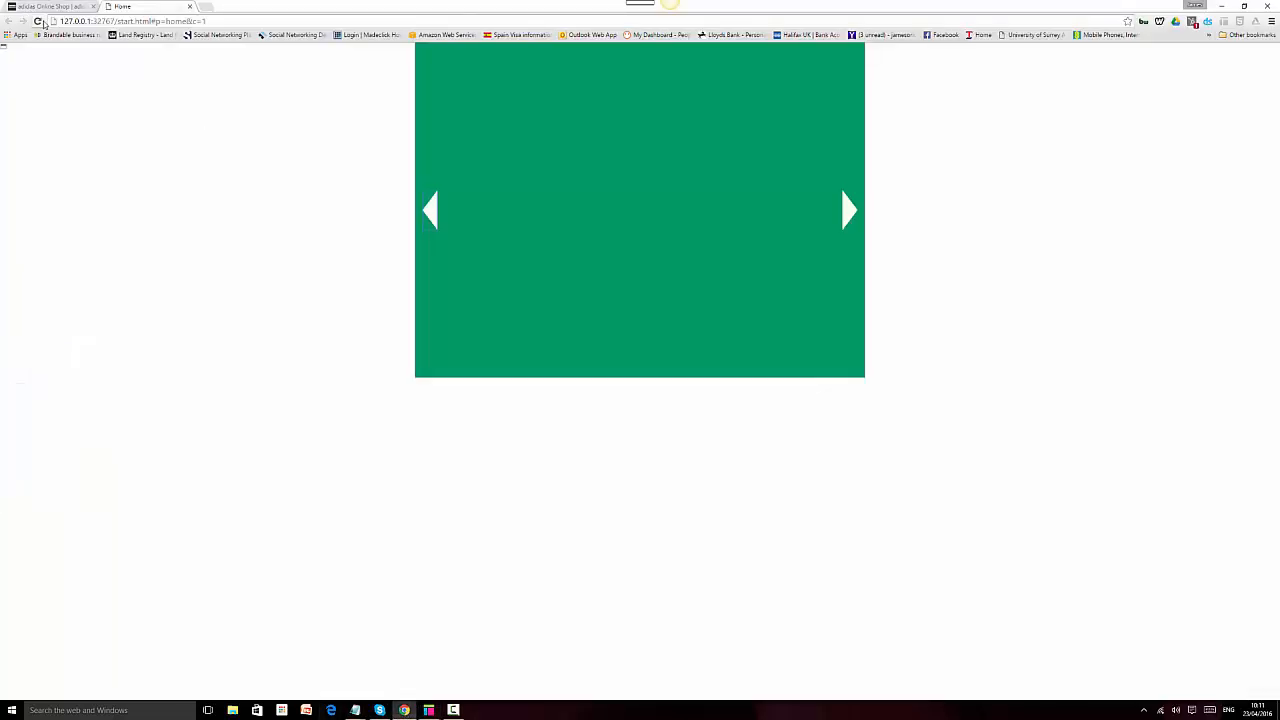
click(39, 21)
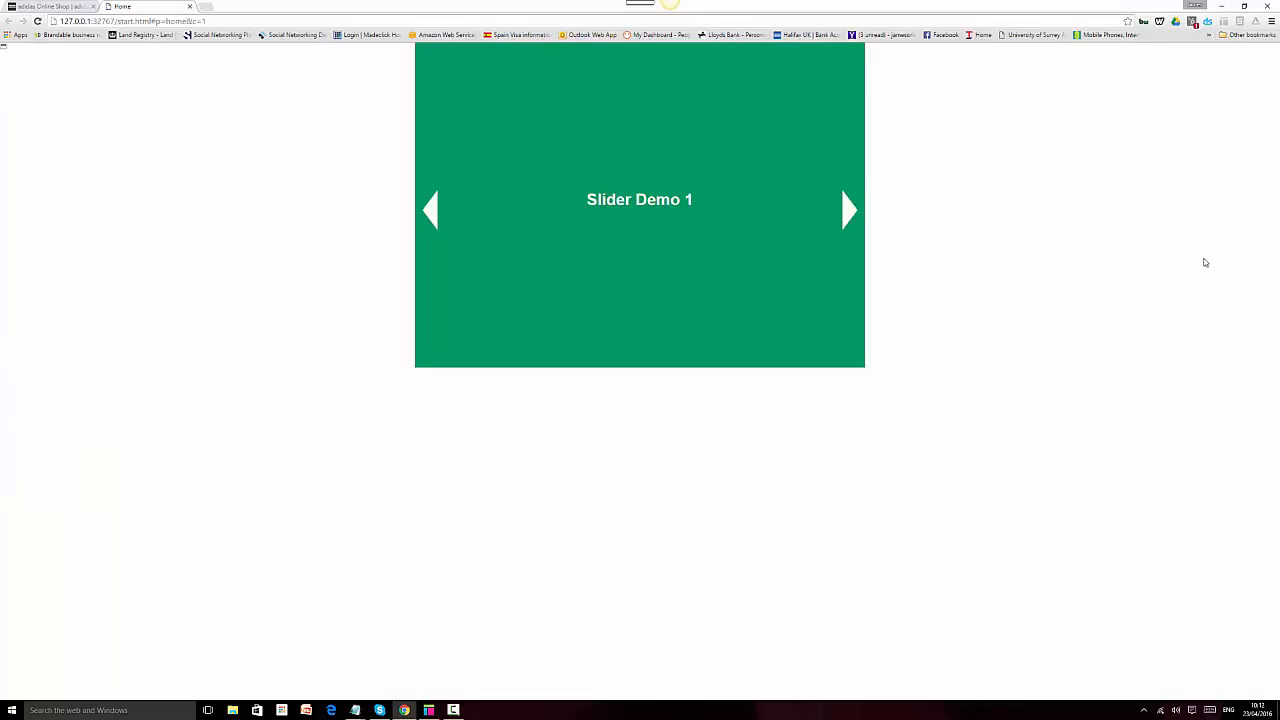
click(848, 216)
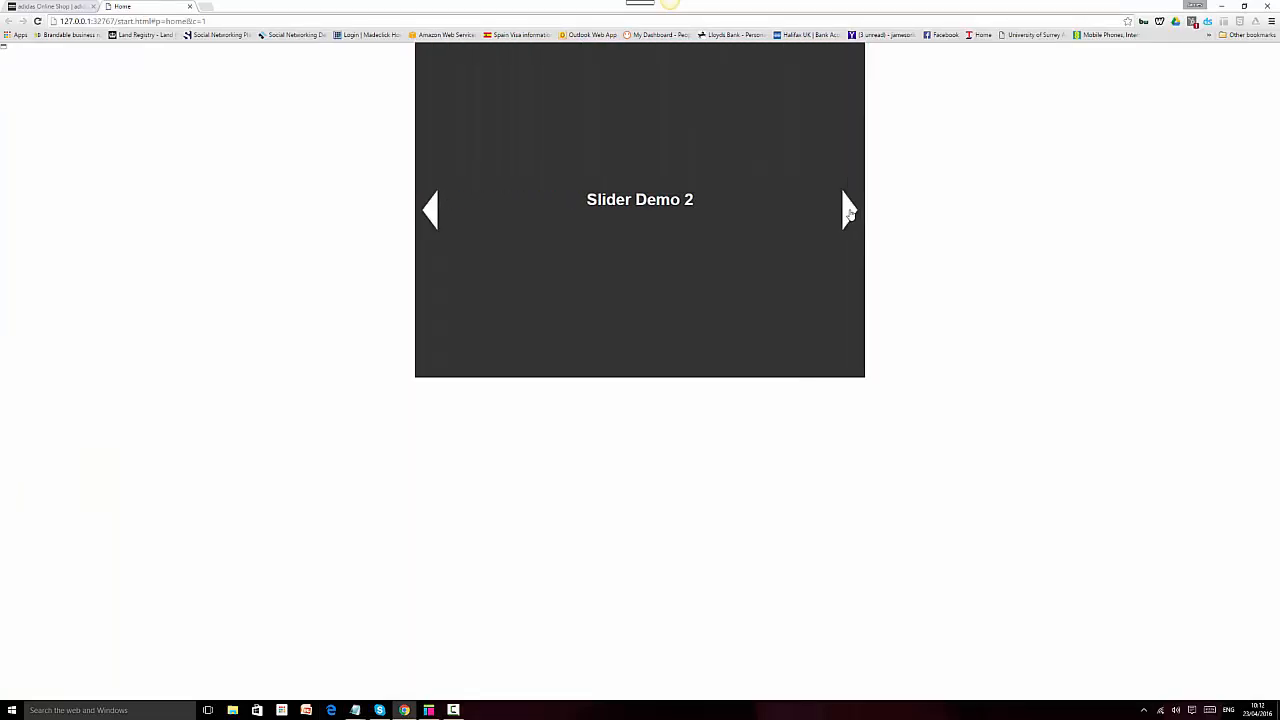
click(848, 213)
Switch back to Axure RP and open the dynamic panel's states, ending on Slider 3, to review their headings
click(429, 710)
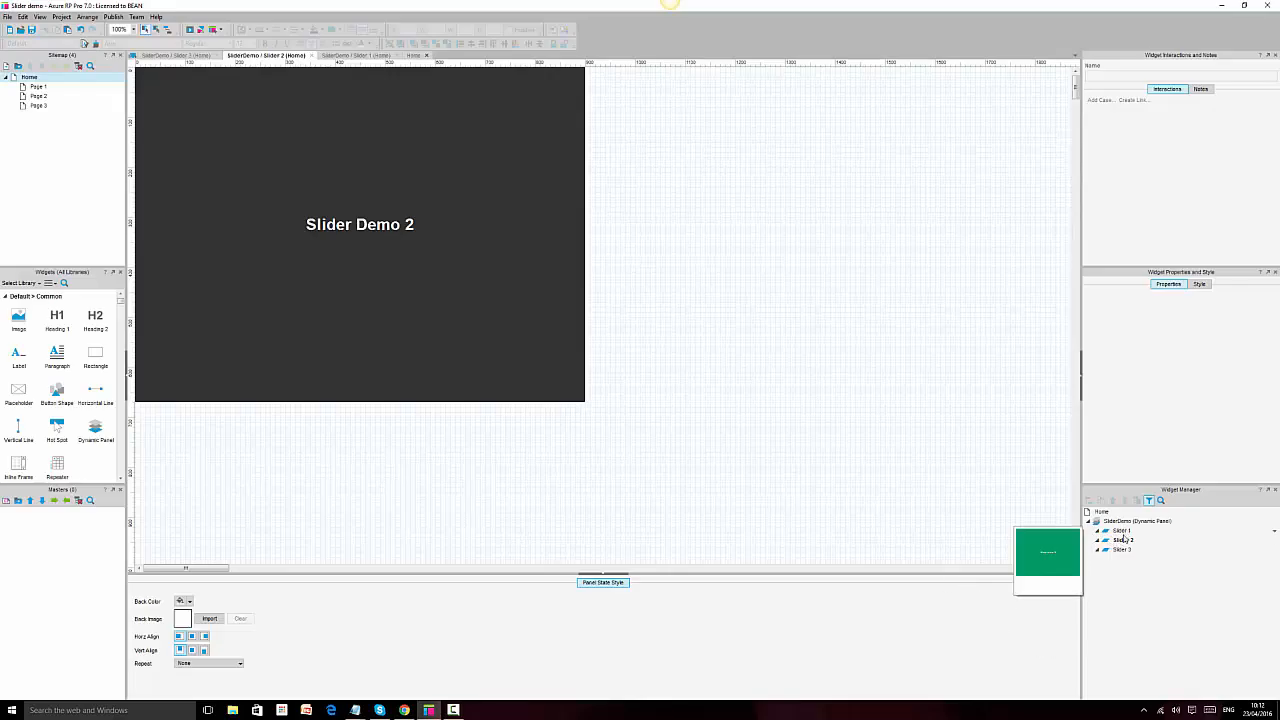
double_click(1124, 535)
double_click(1121, 542)
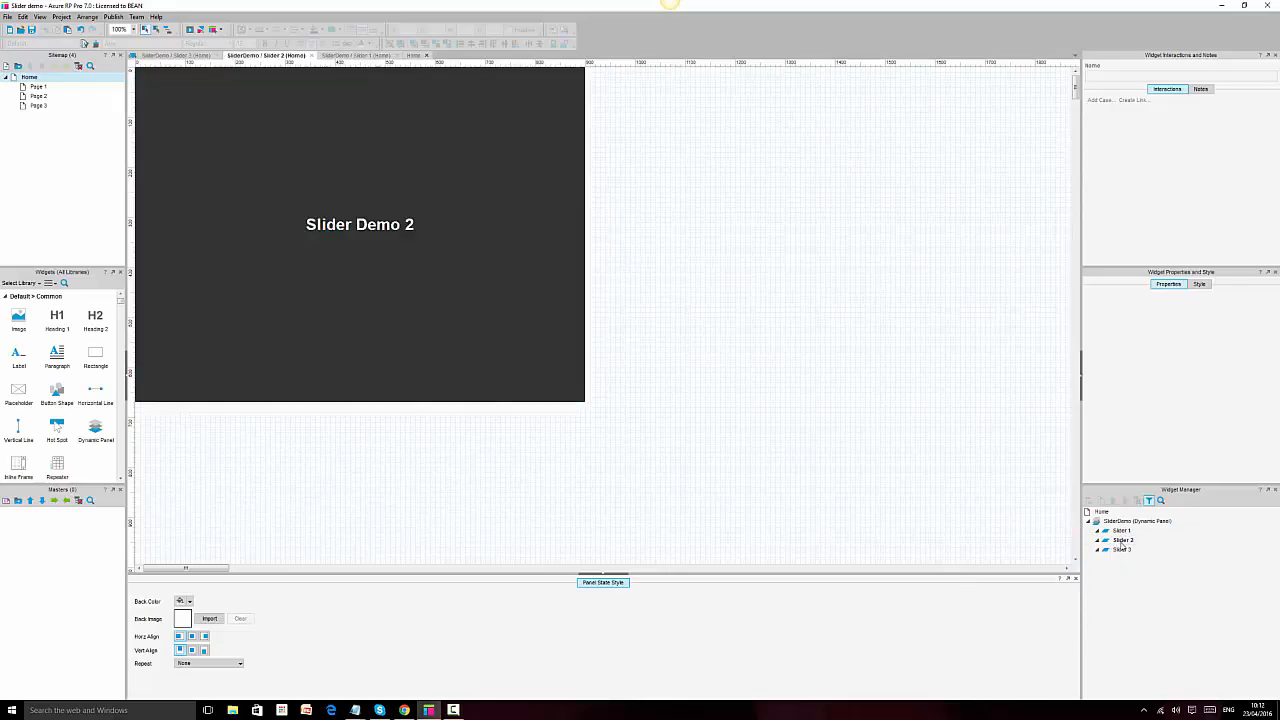
double_click(1122, 549)
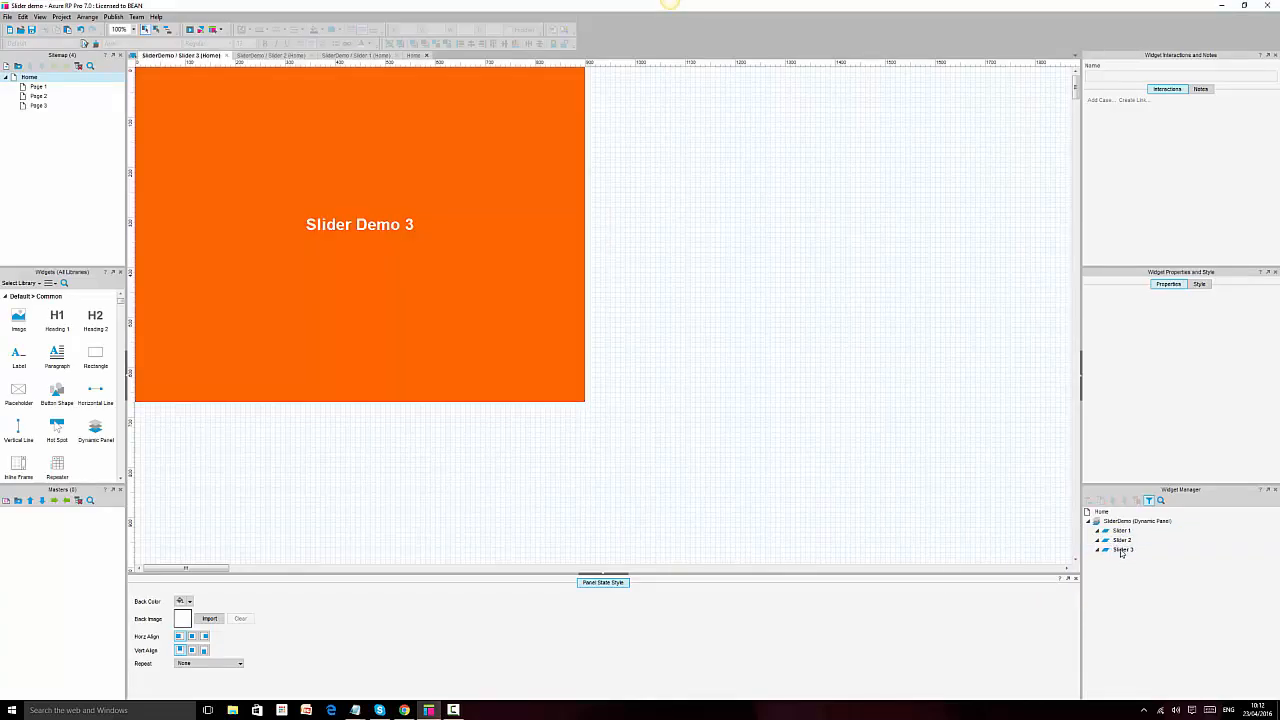
Switch to the Chrome preview and test both arrows, moving forward to the third slide and back to the first
click(411, 710)
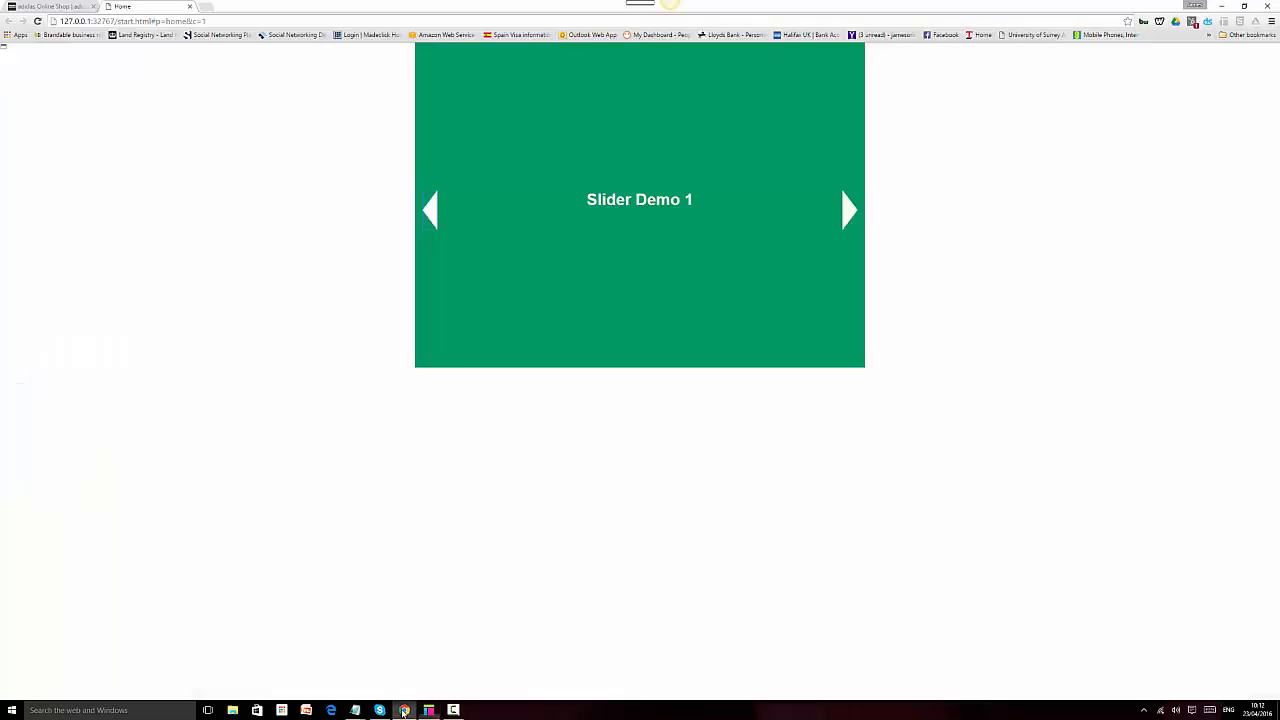
click(848, 214)
click(848, 214)
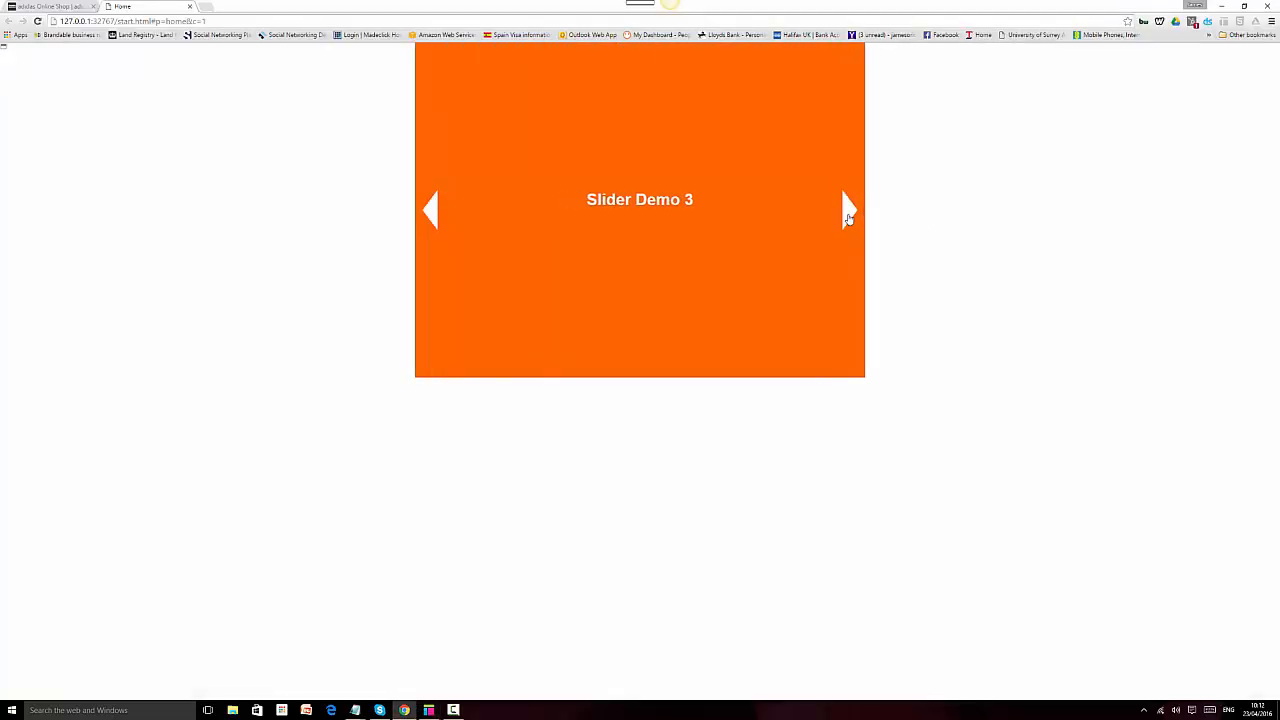
click(431, 211)
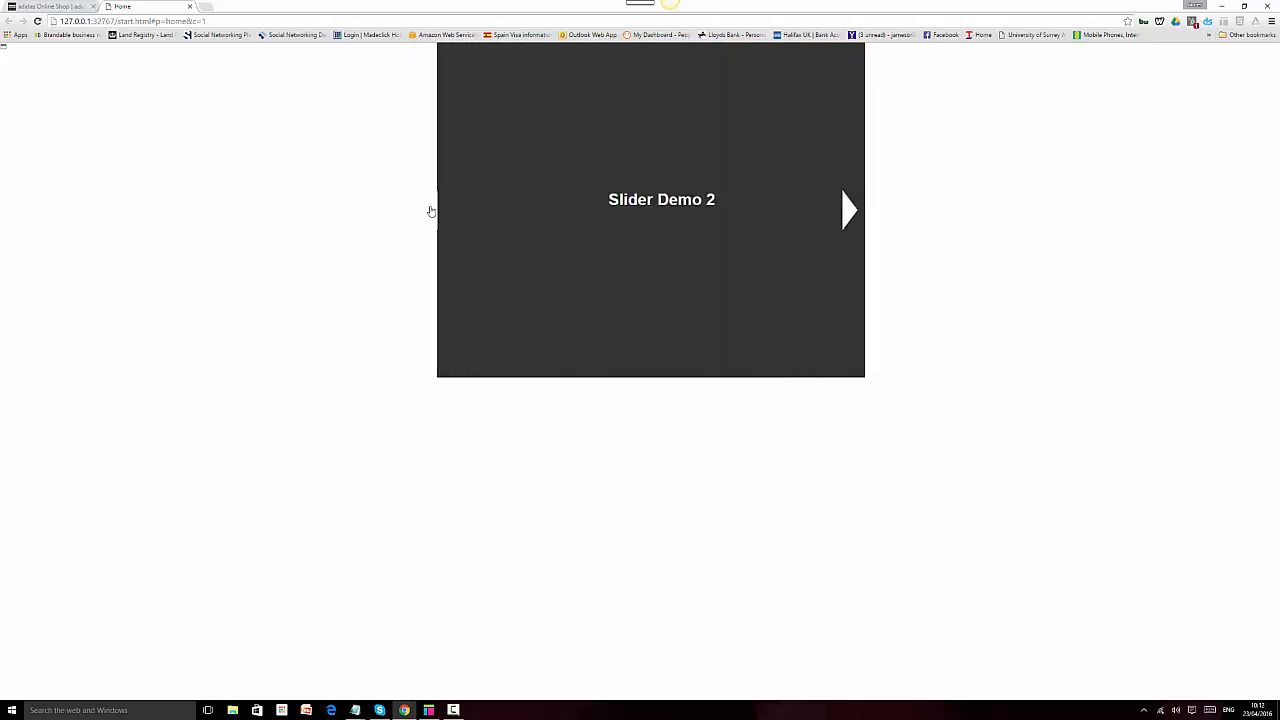
click(431, 211)
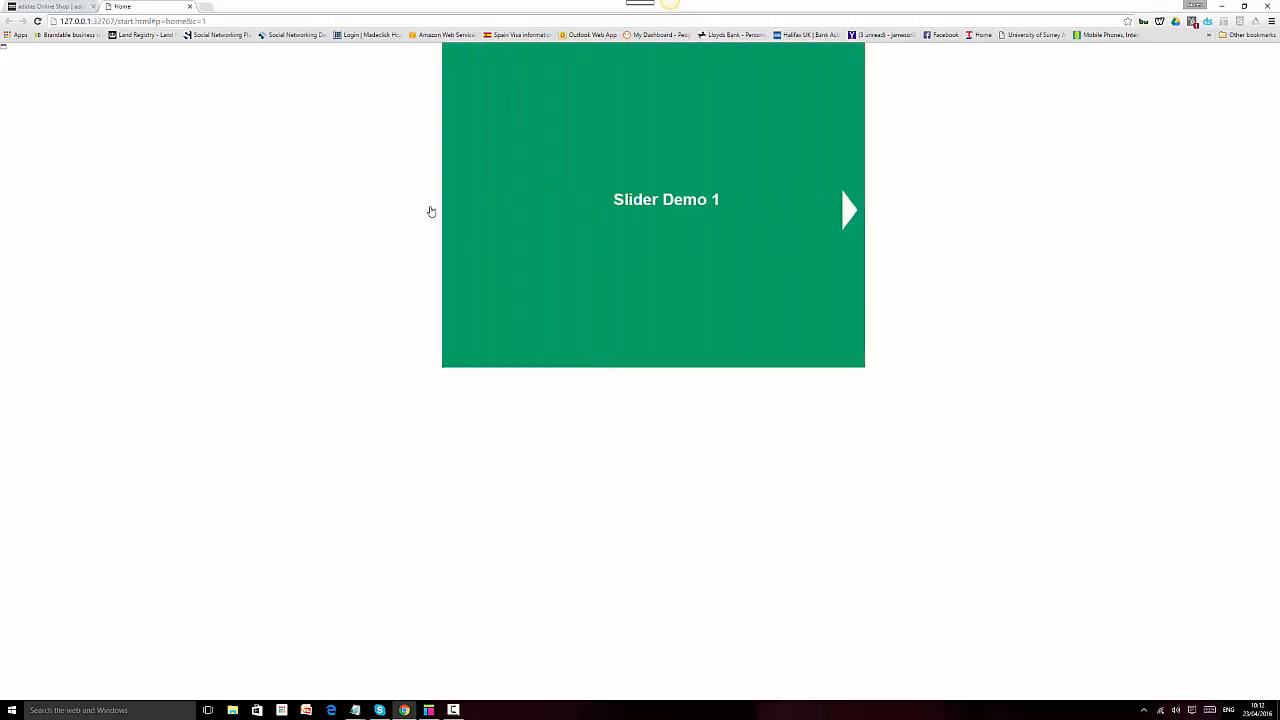